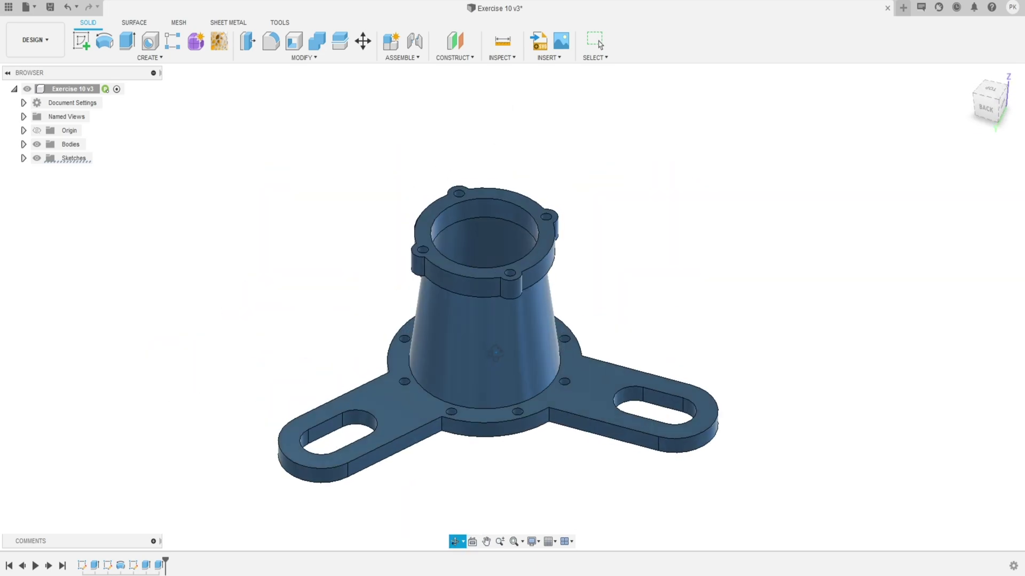
Play the timeline to replay the flanged three-arm bracket's full feature history
{"action": "left_click", "coordinate": [36, 566]}
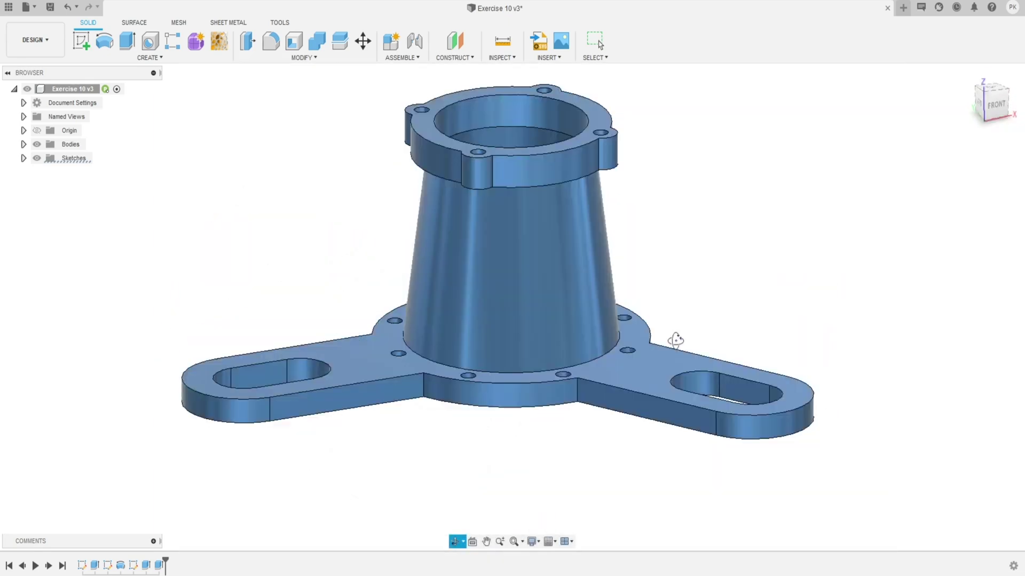
Orbit the finished bracket to view it from the side, then exit orbit
{"action": "left_click_drag", "start_coordinate": [675, 340], "coordinate": [80, 251]}
{"action": "key", "text": "Escape"}
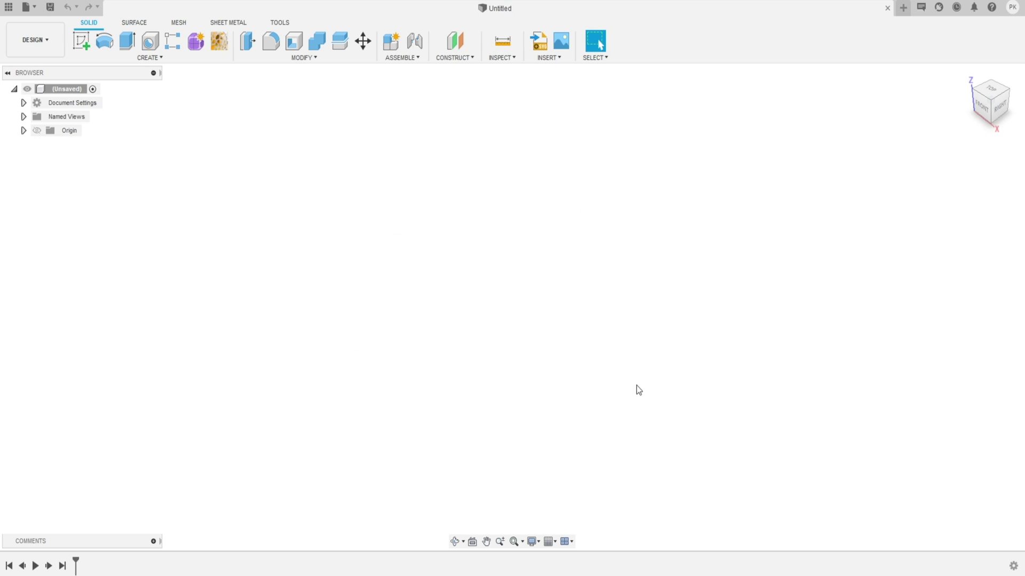
In the Data Panel, go to the Exercise folder of the YouTube 3Diest project
{"action": "left_click", "coordinate": [10, 7]}
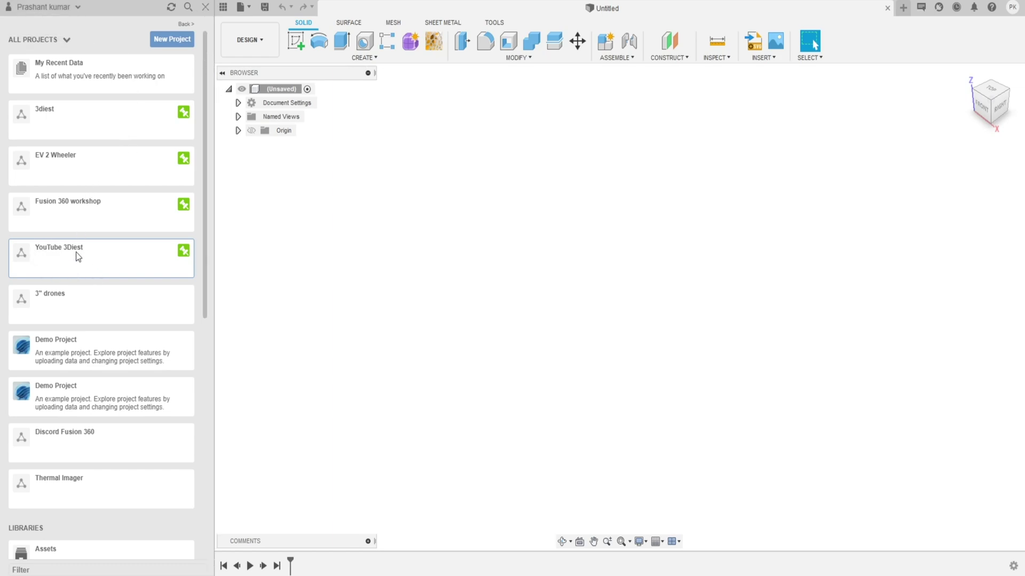
{"action": "left_click", "coordinate": [113, 257]}
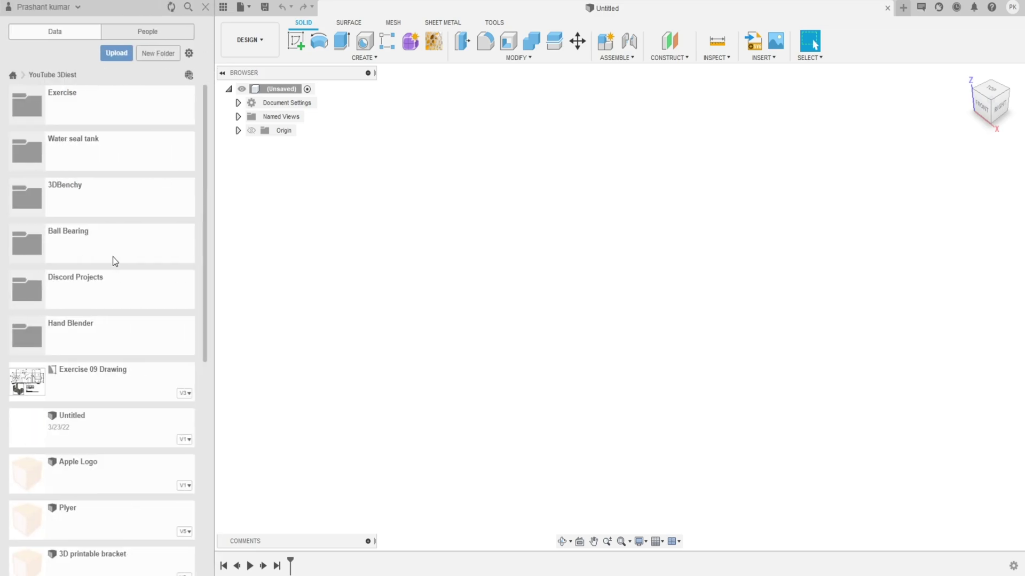
{"action": "double_click", "coordinate": [98, 105]}
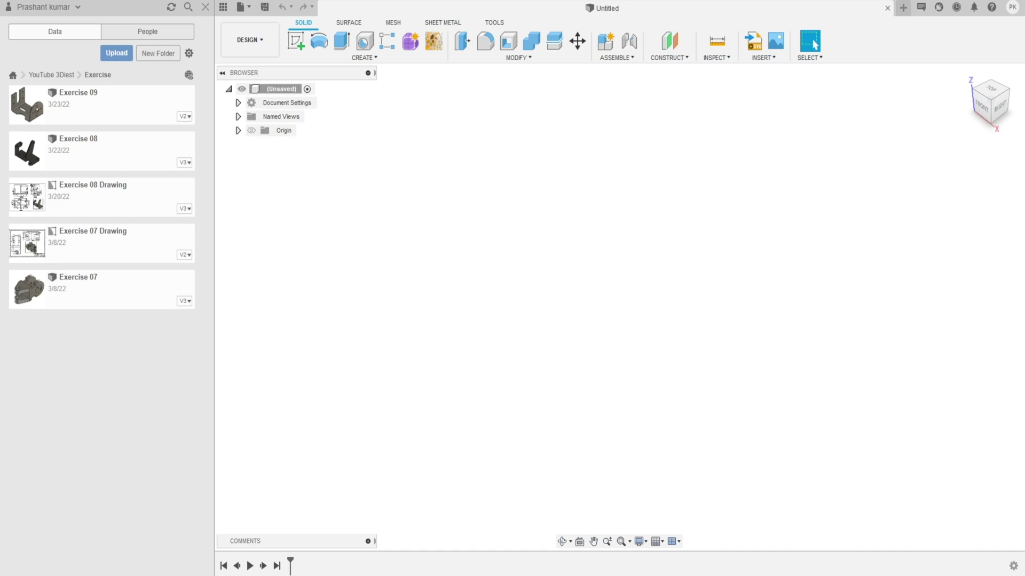
Save the new design under the name 'Exercise 10'
{"action": "left_click", "coordinate": [264, 8]}
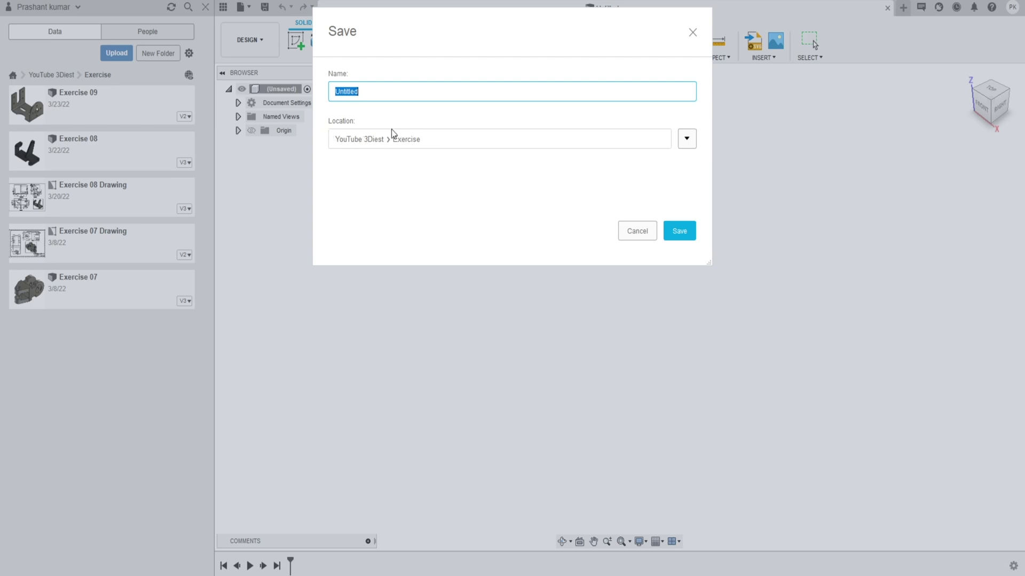
{"action": "left_click", "coordinate": [369, 90]}
{"action": "left_click_drag", "start_coordinate": [379, 89], "coordinate": [331, 89]}
{"action": "type", "text": "Exercise10"}
{"action": "left_click", "coordinate": [362, 93]}
{"action": "left_click", "coordinate": [683, 230]}
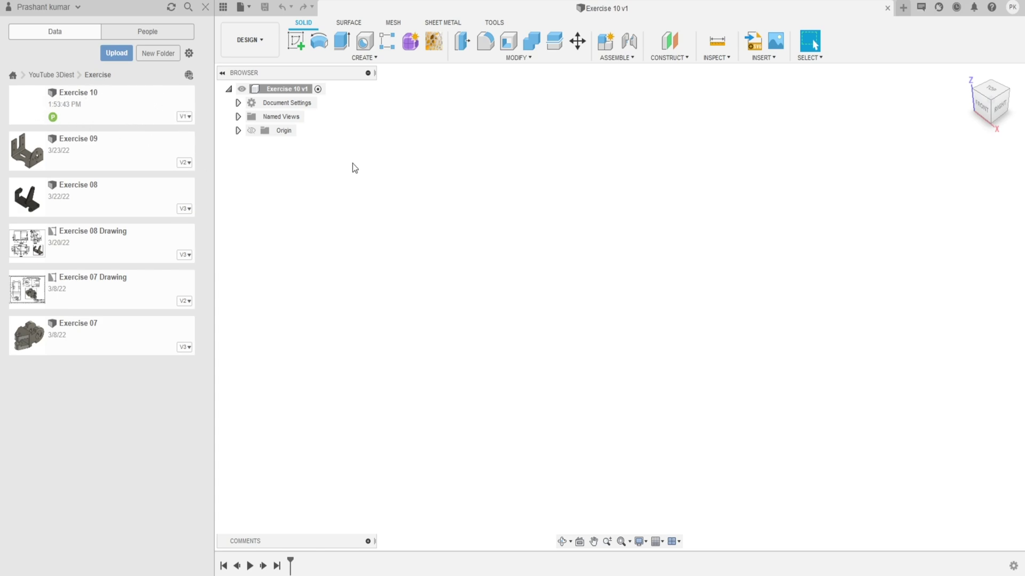
Close the Data Panel and confirm the document units are Millimeter without changing them
{"action": "left_click", "coordinate": [205, 9]}
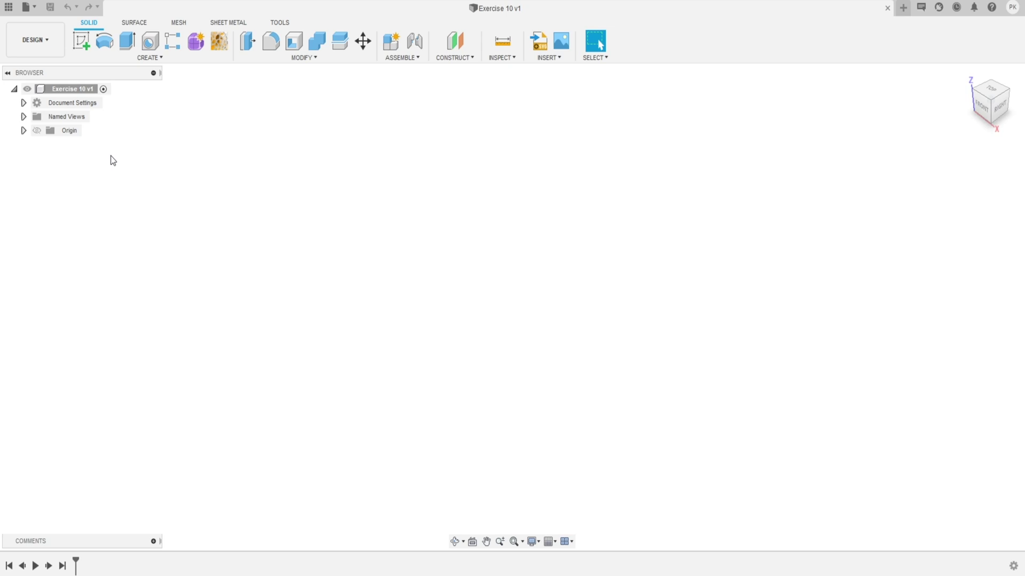
{"action": "left_click", "coordinate": [24, 103]}
{"action": "mouse_move", "coordinate": [54, 118]}
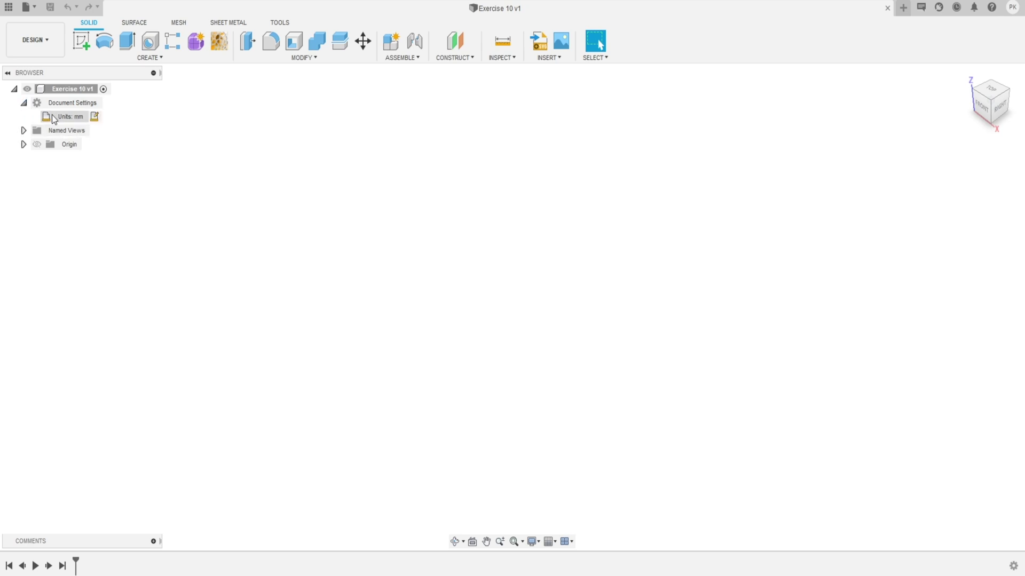
{"action": "left_click", "coordinate": [95, 117]}
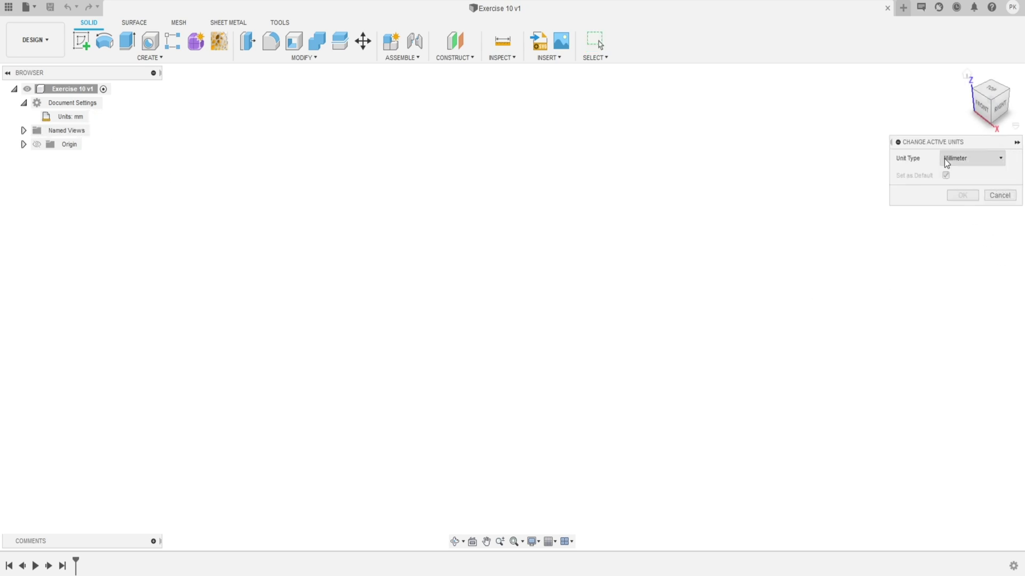
{"action": "left_click", "coordinate": [971, 158]}
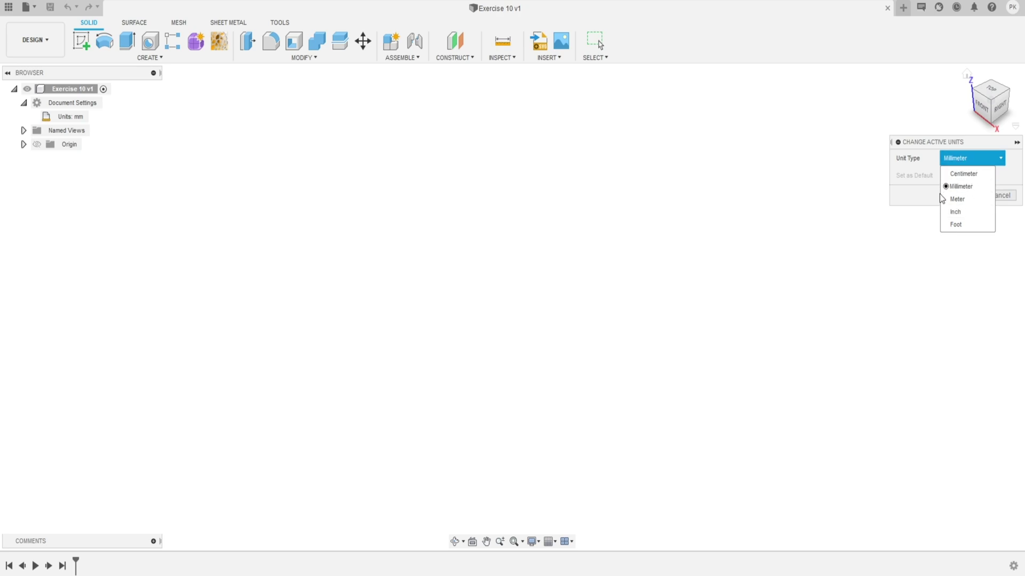
{"action": "left_click", "coordinate": [1013, 176]}
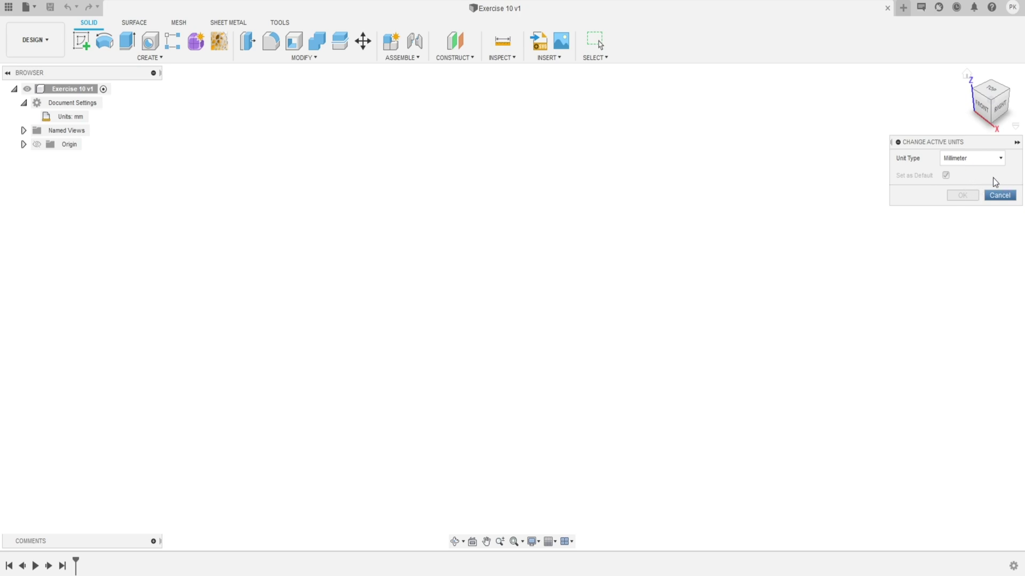
{"action": "left_click", "coordinate": [999, 195]}
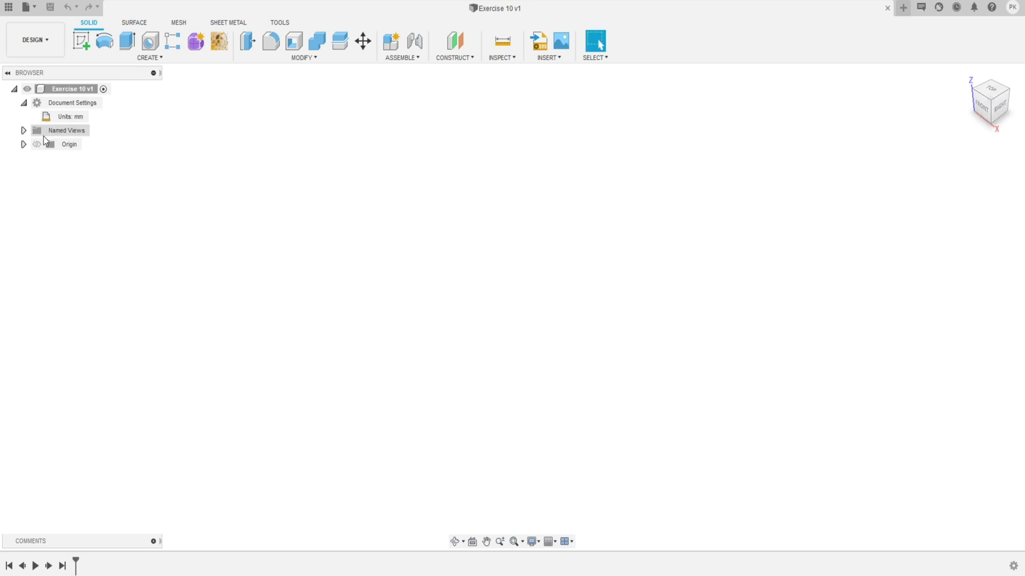
{"action": "left_click", "coordinate": [24, 103]}
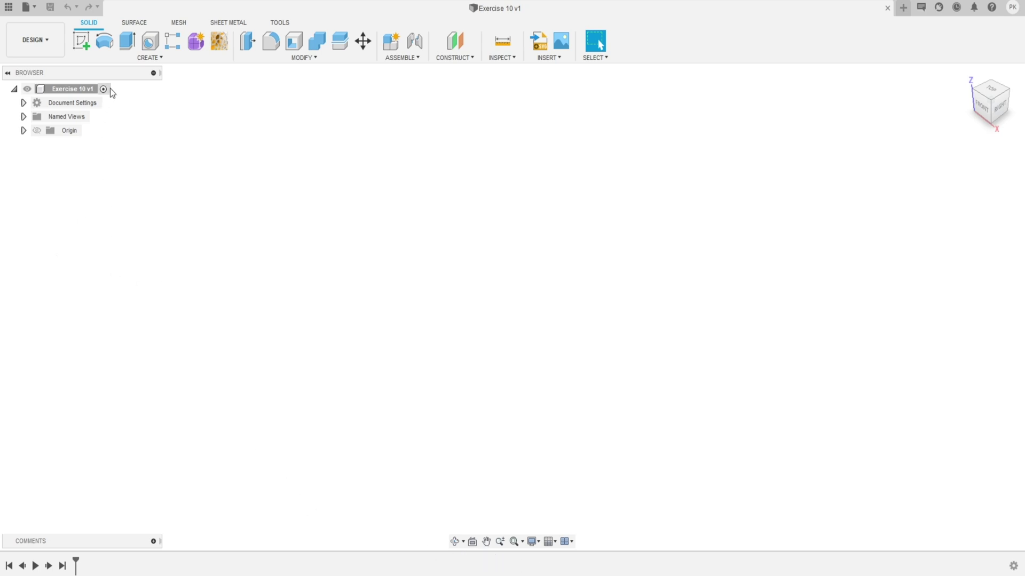
Dismiss the root component's context menu and start a new sketch
{"action": "right_click", "coordinate": [62, 91]}
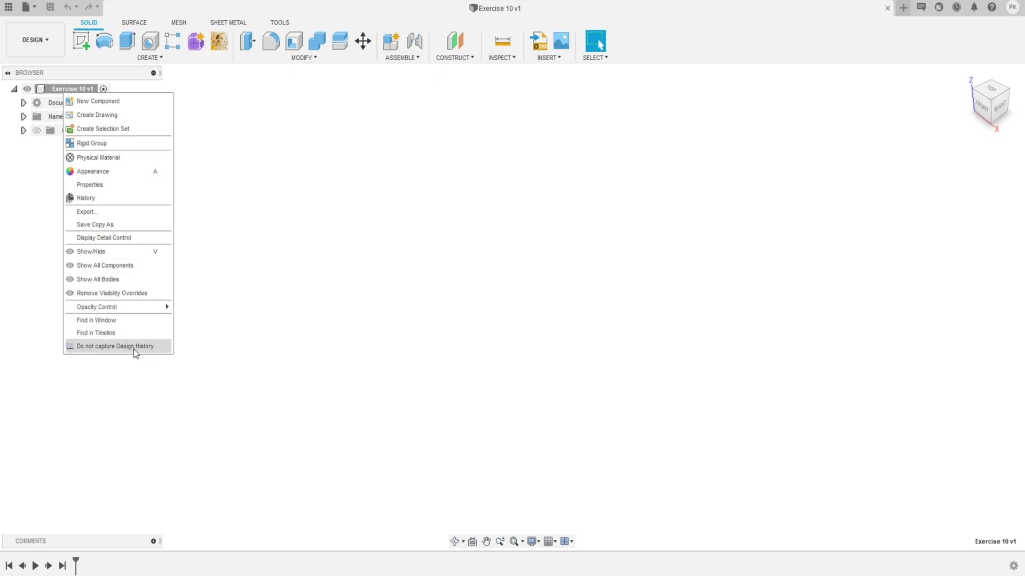
{"action": "left_click", "coordinate": [140, 393]}
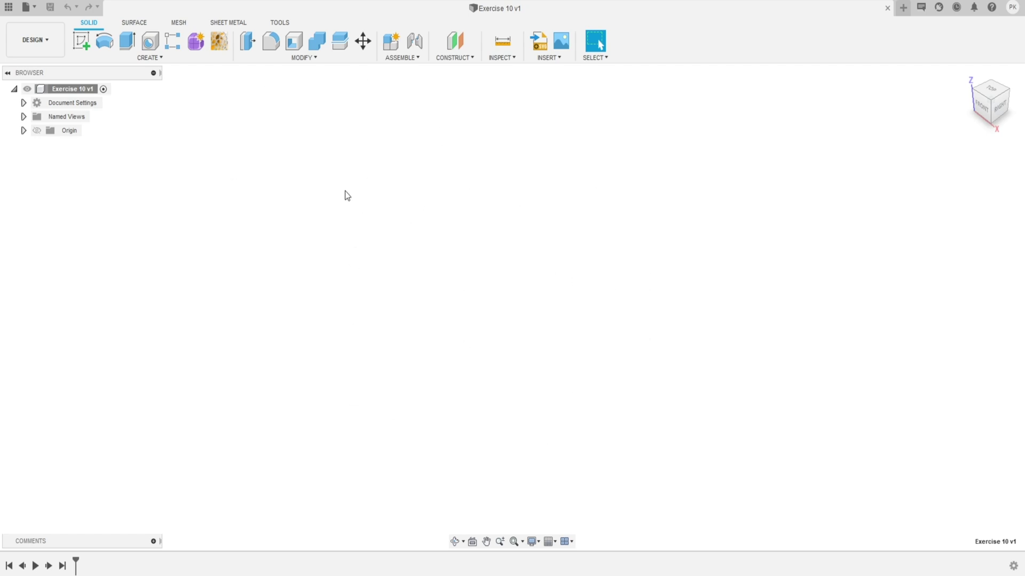
{"action": "left_click", "coordinate": [77, 43]}
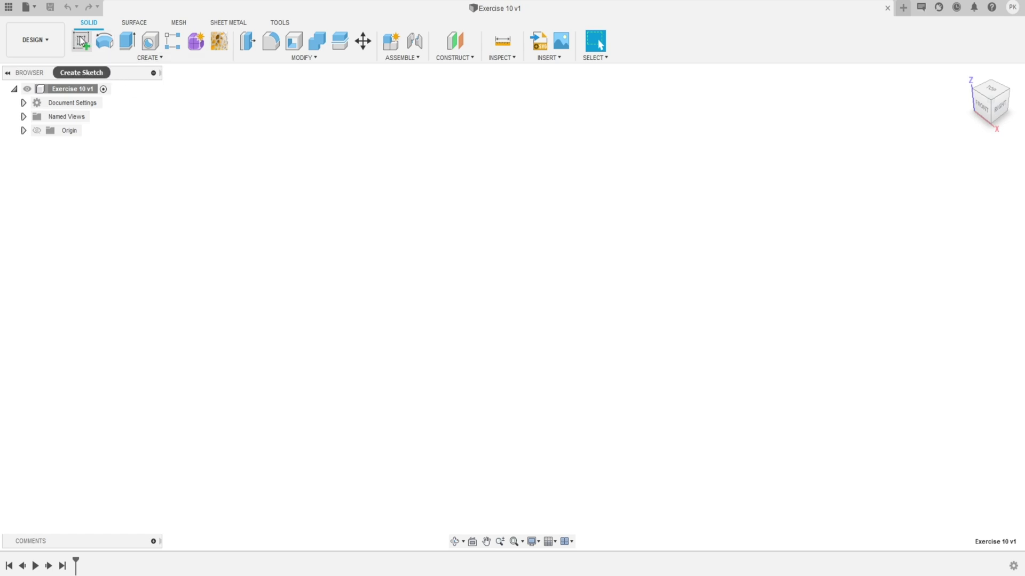
Start a sketch on the XY plane and draw a large outer circle centred on the origin
{"action": "left_click", "coordinate": [565, 301]}
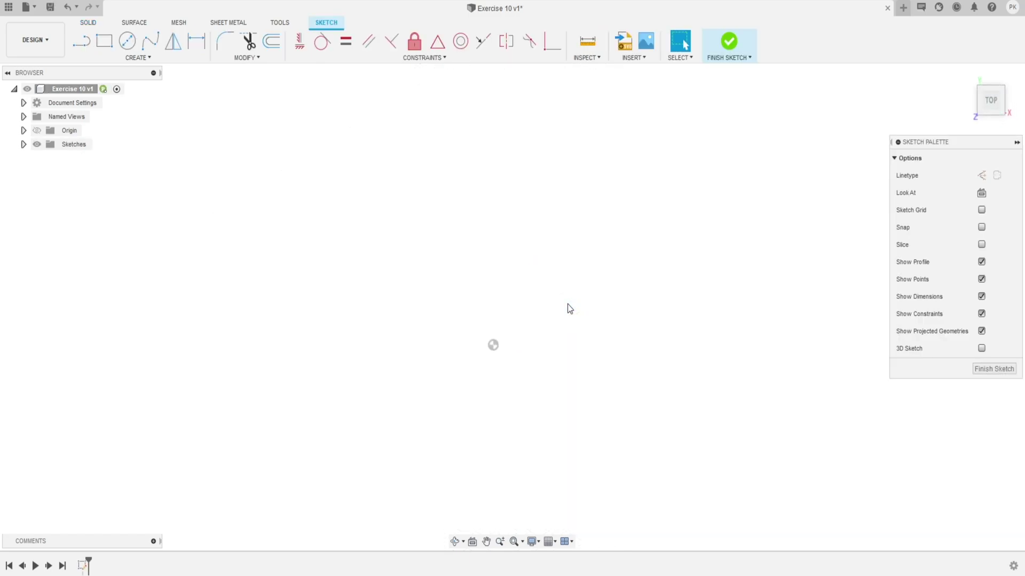
{"action": "scroll", "coordinate": [449, 424], "scroll_direction": "up", "scroll_amount": 2}
{"action": "left_click", "coordinate": [128, 46]}
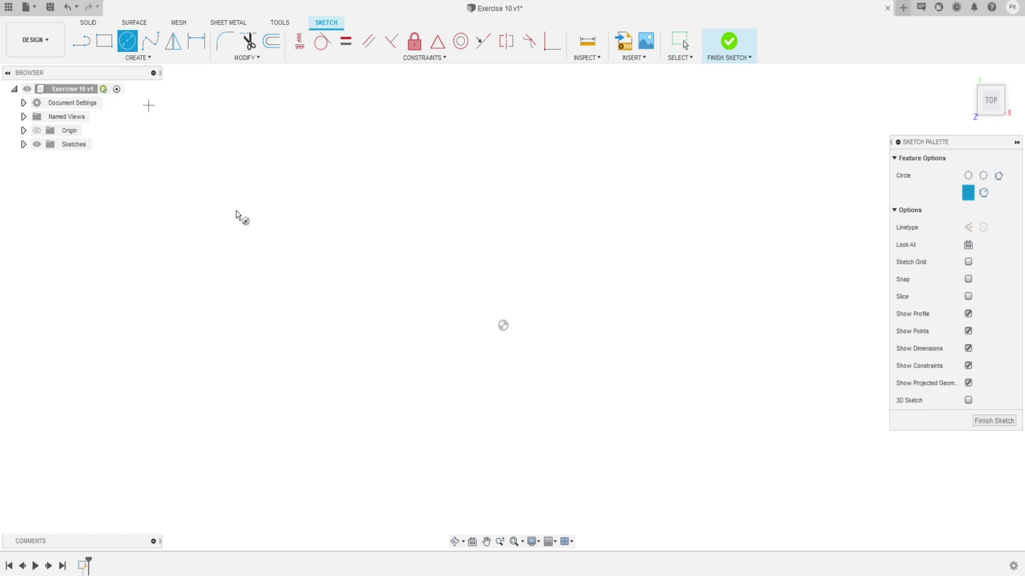
{"action": "left_click", "coordinate": [503, 325]}
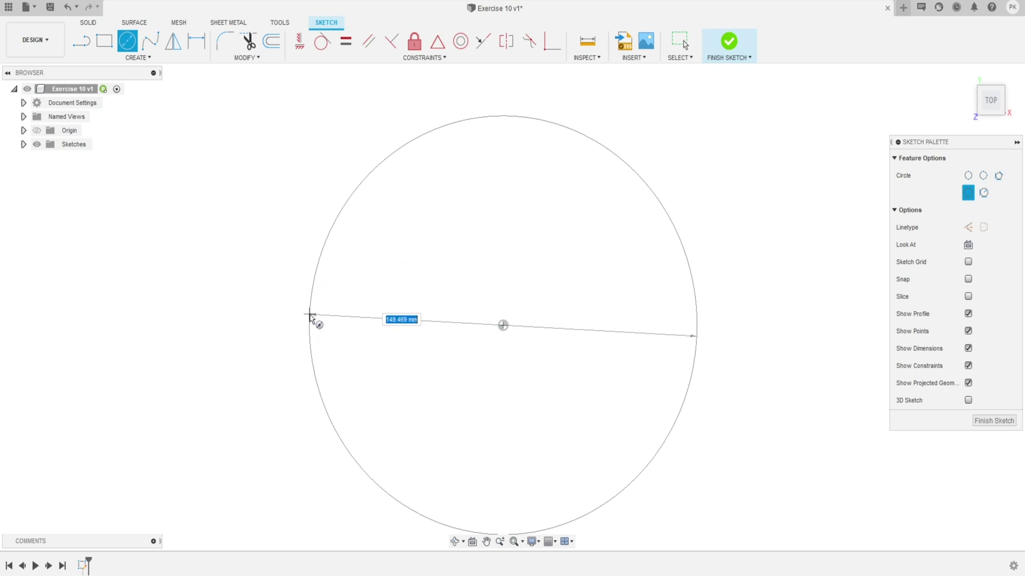
{"action": "scroll", "coordinate": [310, 316], "scroll_direction": "down", "scroll_amount": 2}
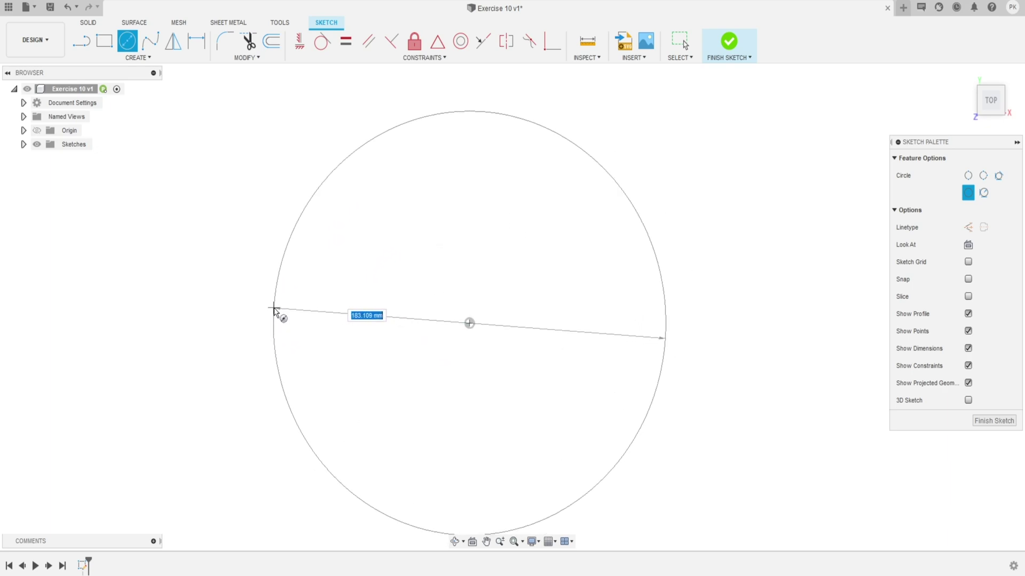
{"action": "left_click", "coordinate": [275, 310]}
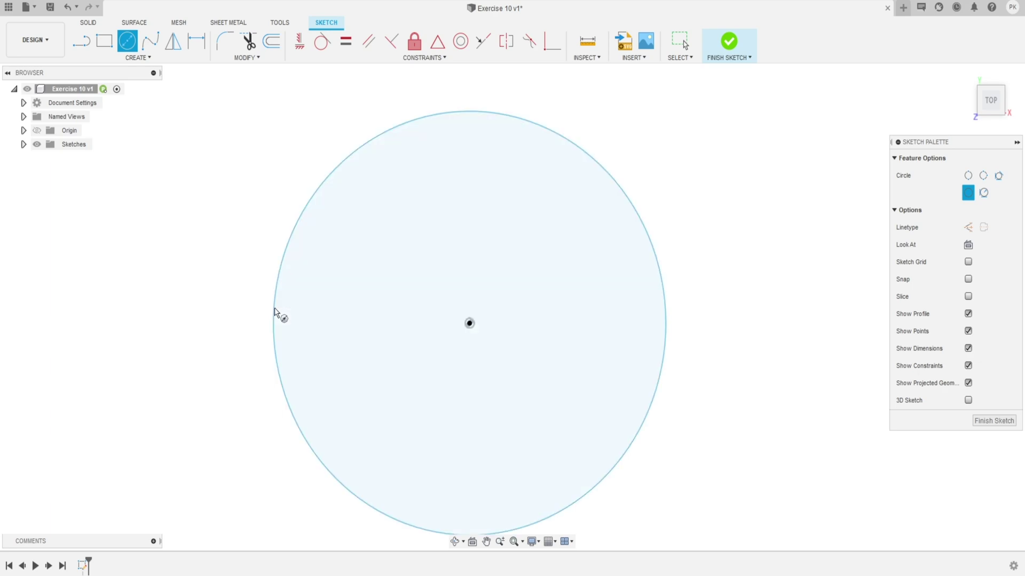
Add a smaller inner circle and a middle circle from the same origin centre
{"action": "left_click", "coordinate": [469, 324]}
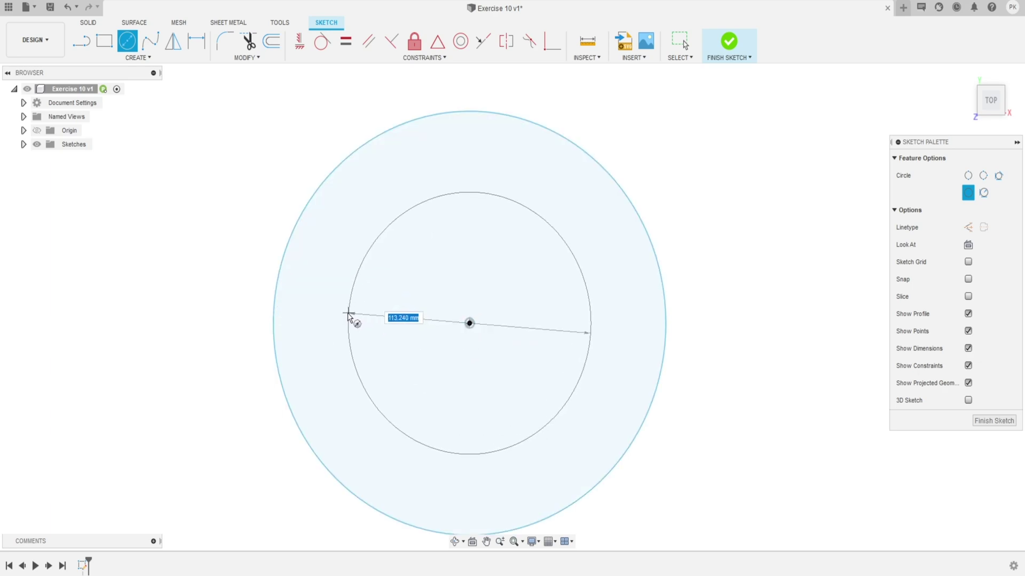
{"action": "left_click", "coordinate": [326, 311]}
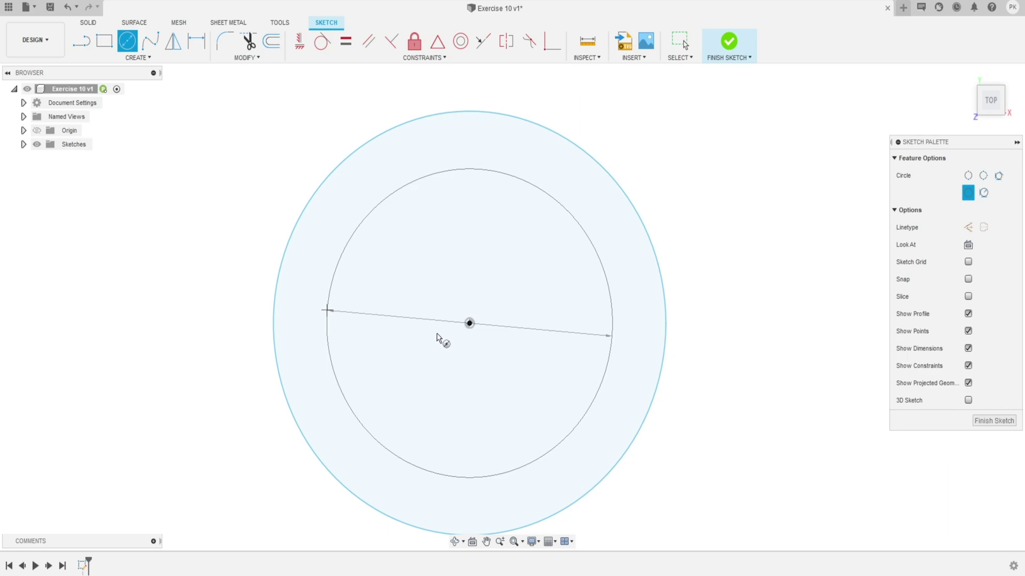
{"action": "left_click", "coordinate": [470, 323]}
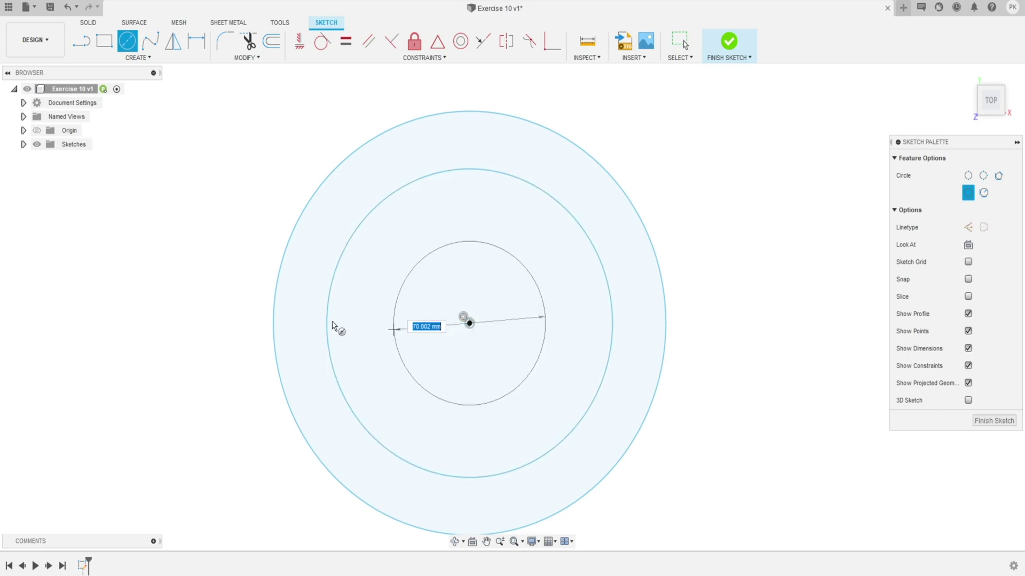
{"action": "left_click", "coordinate": [294, 314]}
{"action": "key", "text": "Escape"}
{"action": "scroll", "coordinate": [756, 288], "scroll_direction": "down", "scroll_amount": 2}
{"action": "scroll", "coordinate": [601, 347], "scroll_direction": "up", "scroll_amount": 1}
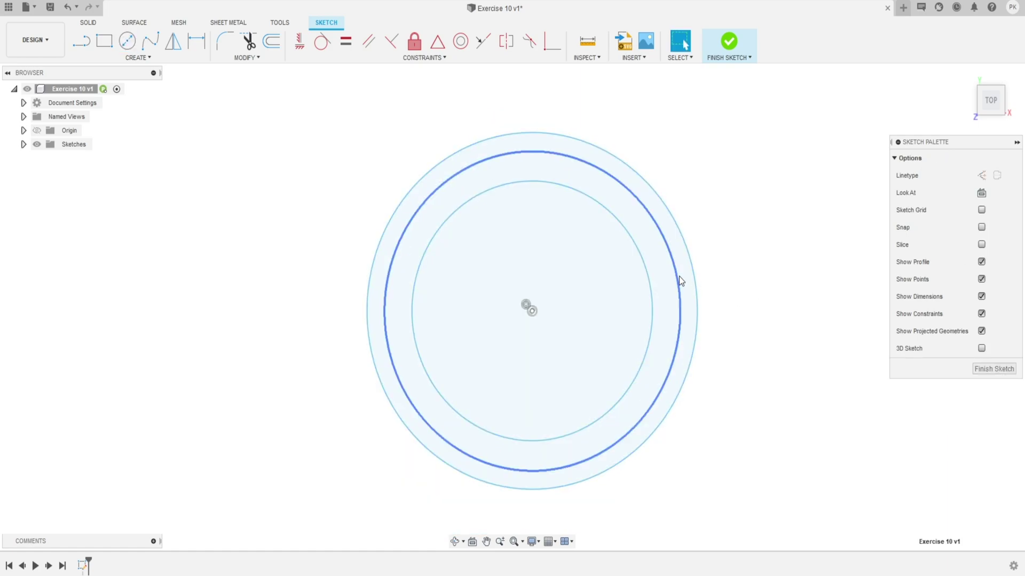
Make the middle circle construction geometry and dimension the outer circle Ø180
{"action": "left_click", "coordinate": [678, 276]}
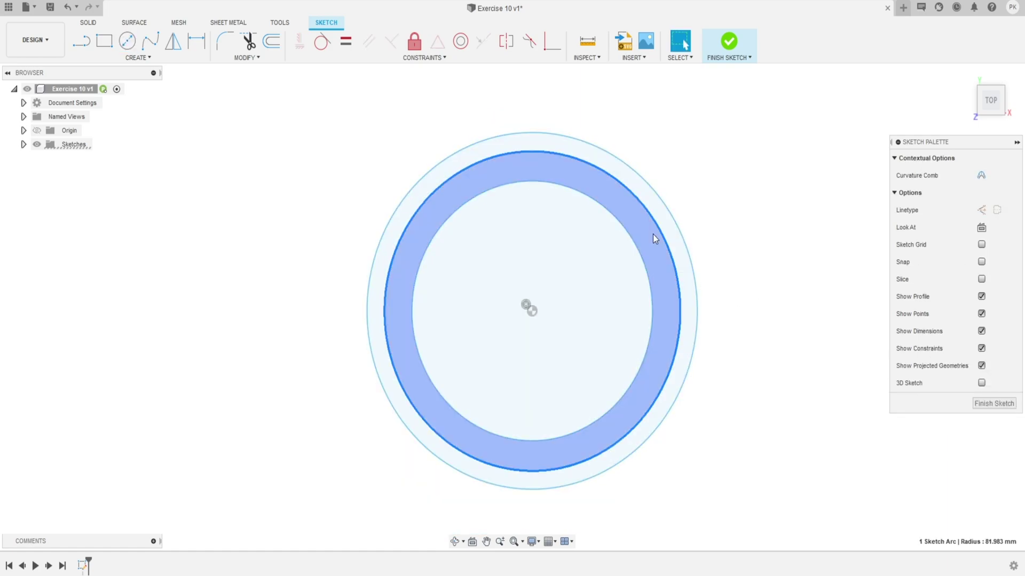
{"action": "left_click", "coordinate": [981, 210]}
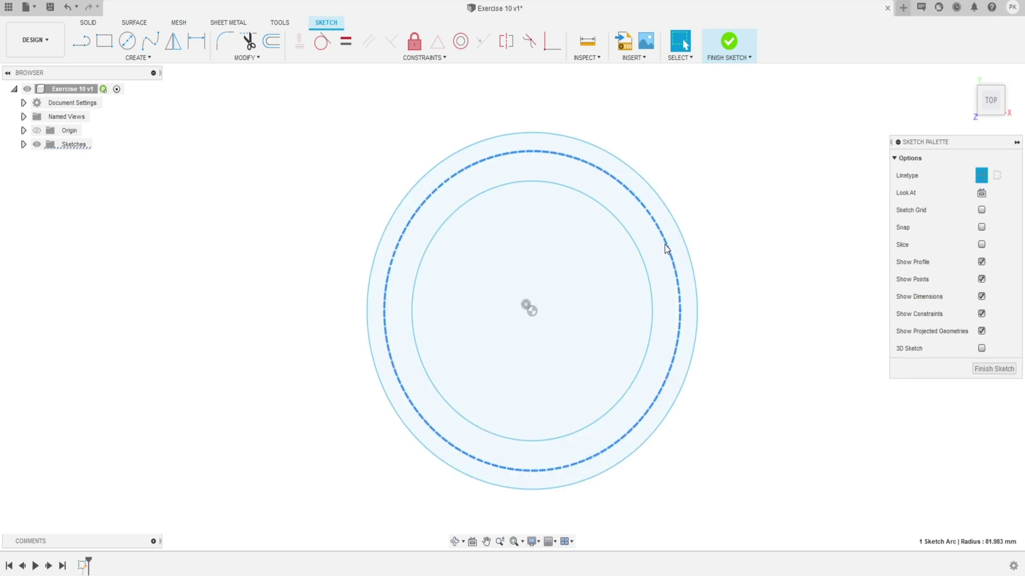
{"action": "left_click", "coordinate": [198, 45]}
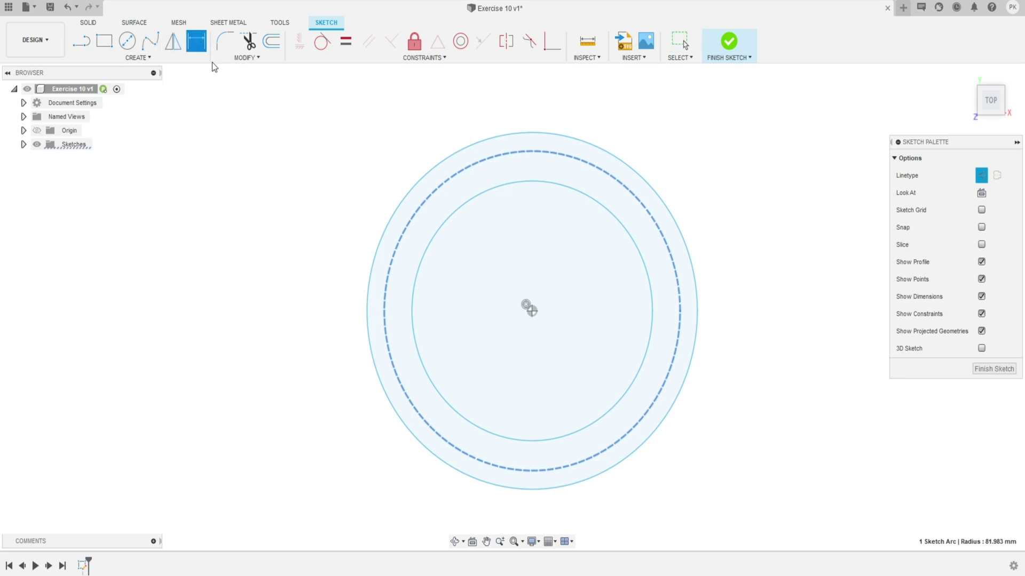
{"action": "key", "text": "Escape"}
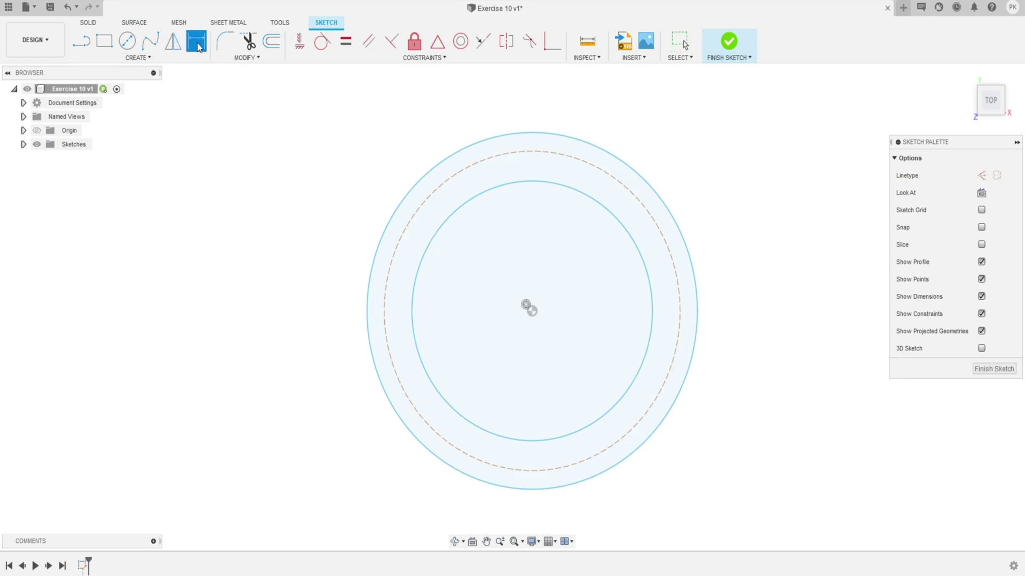
{"action": "left_click", "coordinate": [648, 190]}
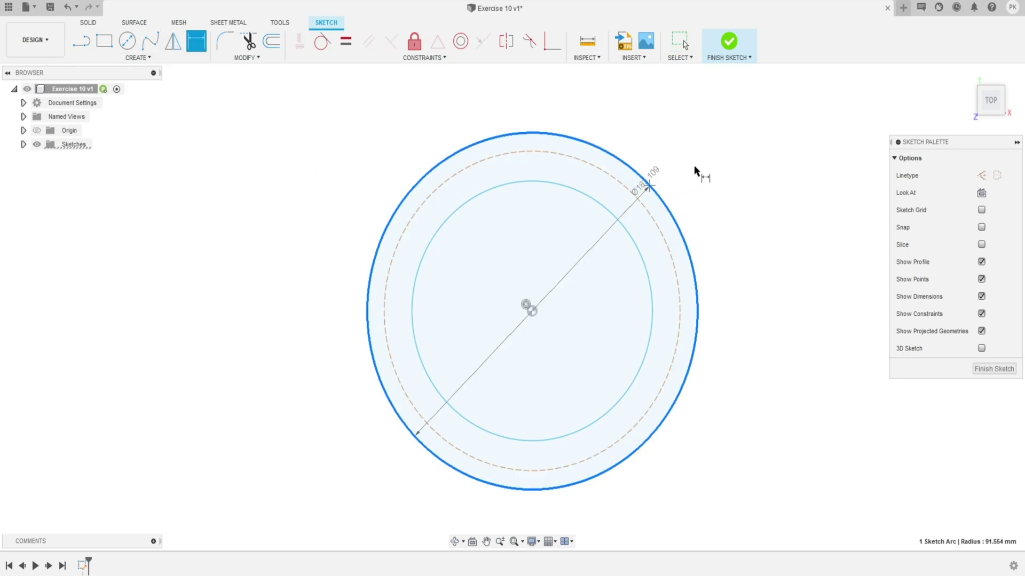
{"action": "left_click", "coordinate": [703, 157]}
{"action": "type", "text": "18"}
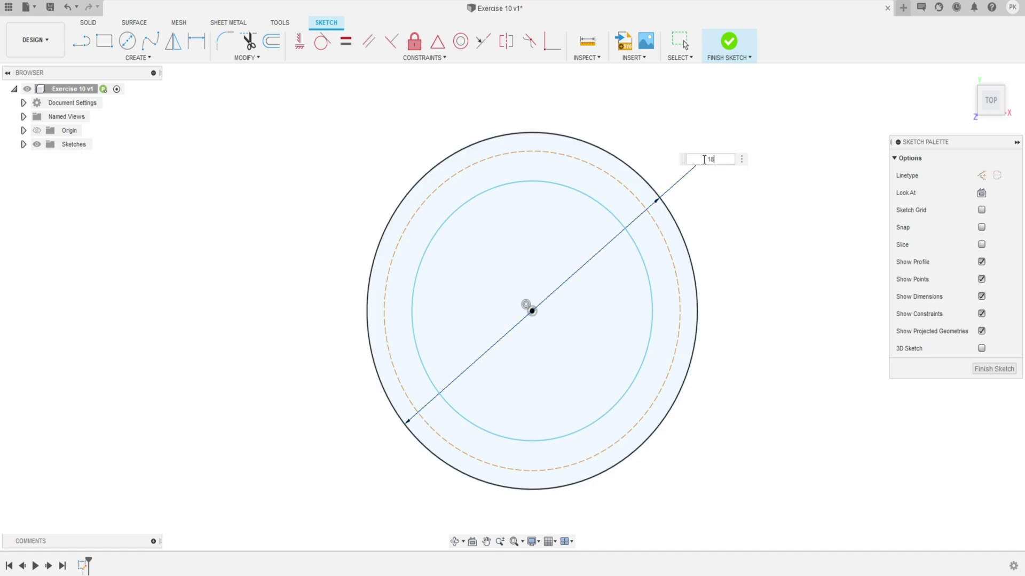
{"action": "type", "text": "0"}
{"action": "key", "text": "Return"}
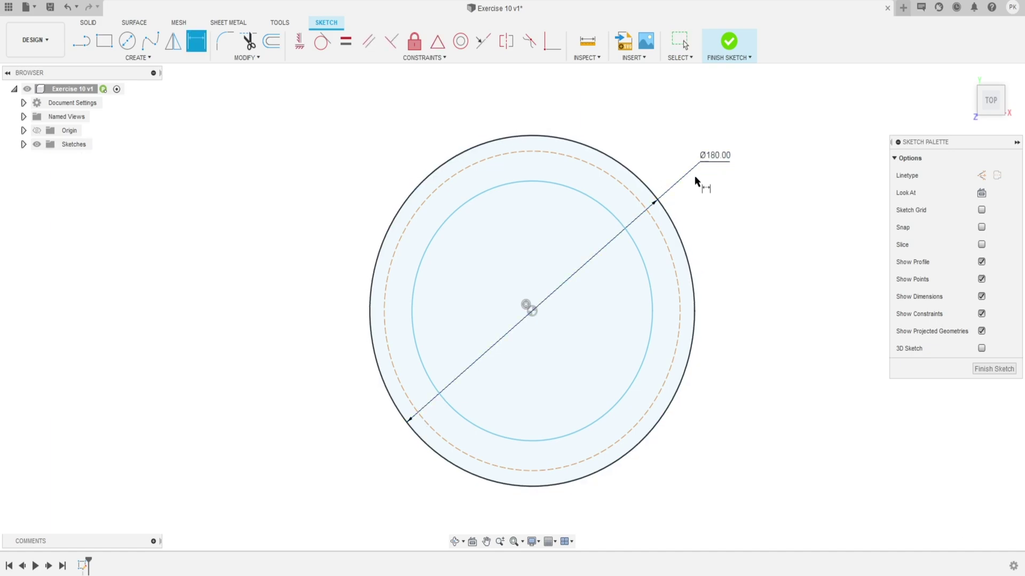
Dimension the inner circle Ø130 and the dashed construction circle Ø160
{"action": "left_click", "coordinate": [650, 300]}
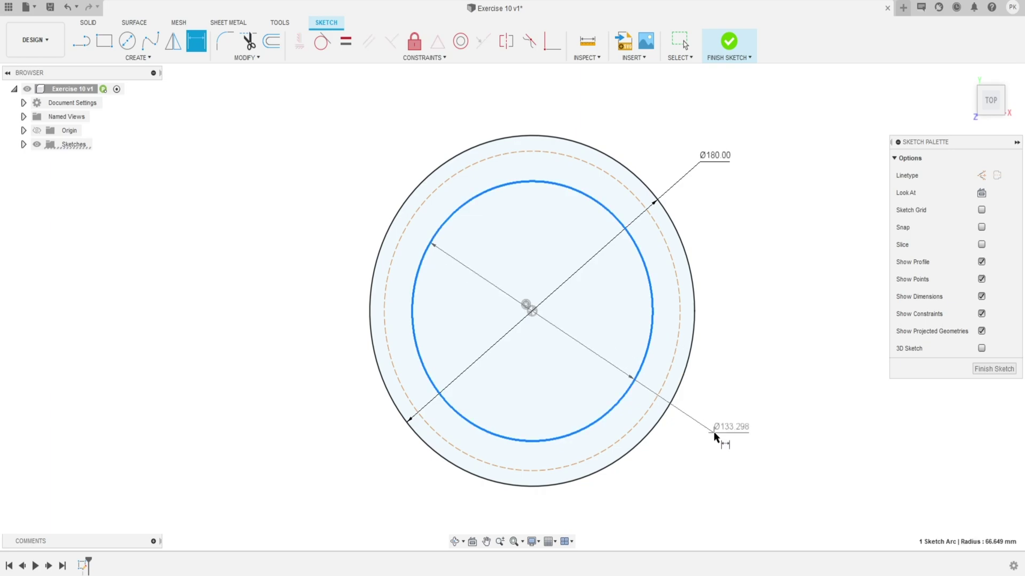
{"action": "left_click", "coordinate": [714, 433]}
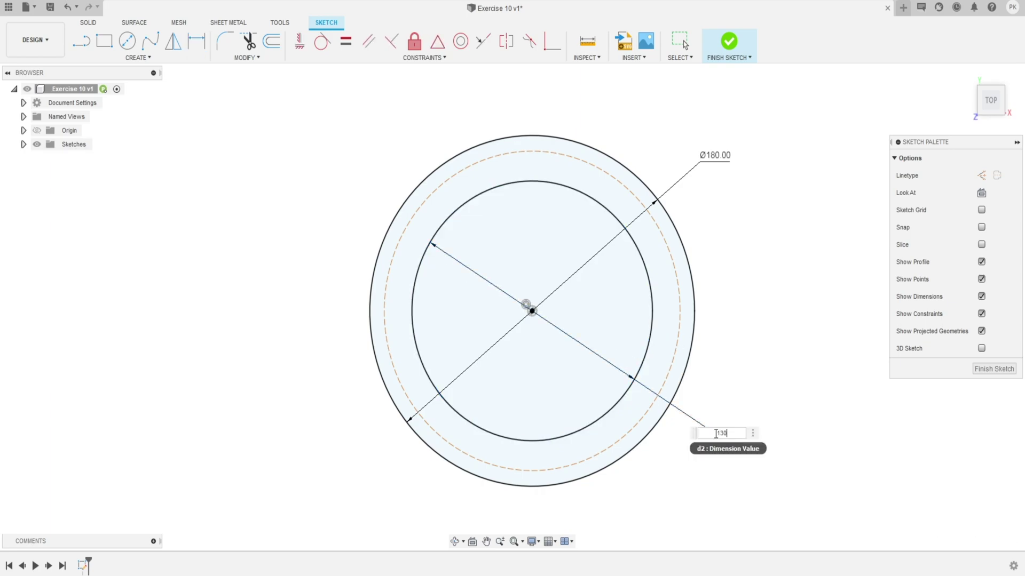
{"action": "key", "text": "Return"}
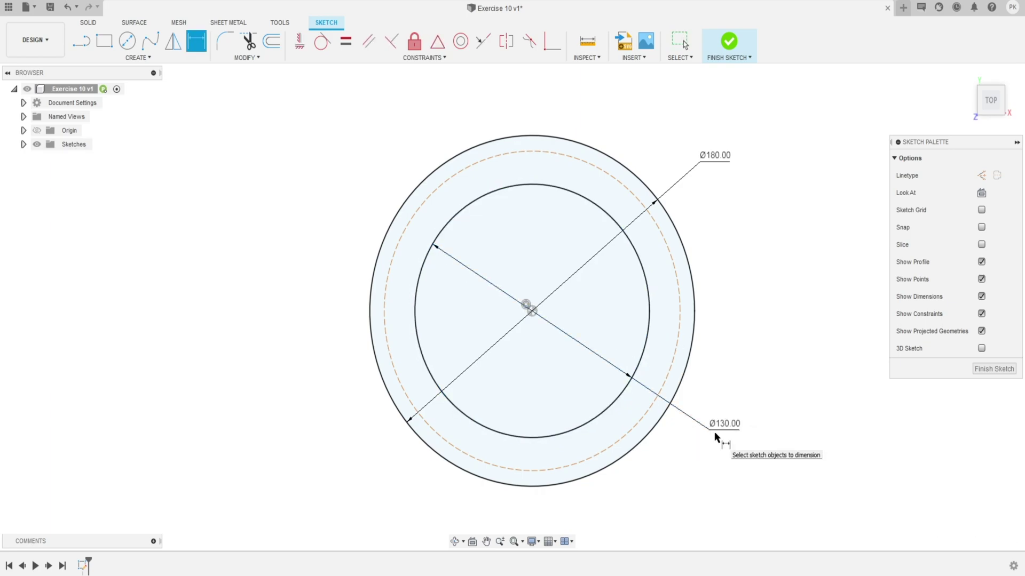
{"action": "left_click", "coordinate": [679, 289]}
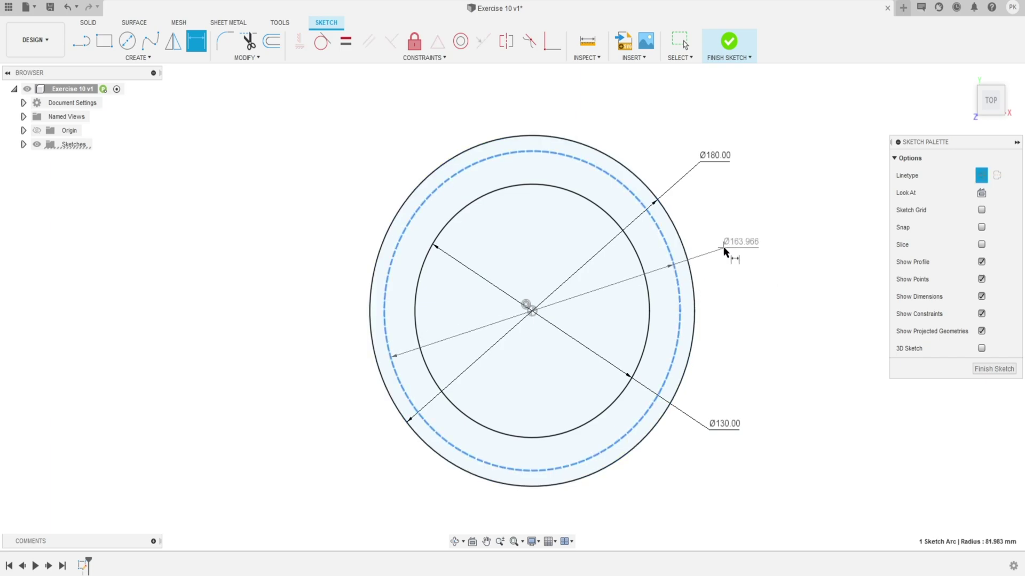
{"action": "left_click", "coordinate": [722, 234]}
{"action": "type", "text": "160"}
{"action": "key", "text": "Return"}
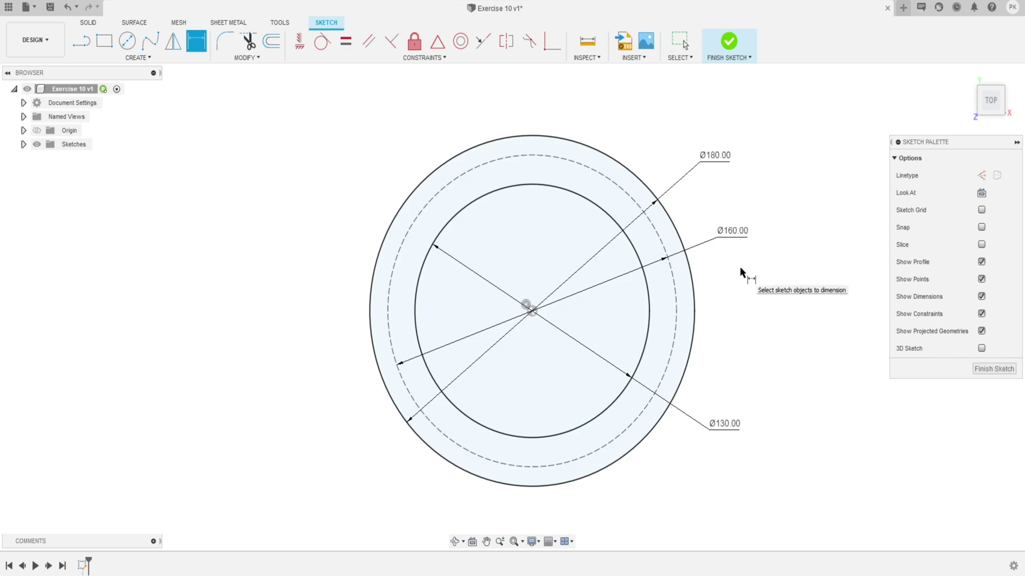
{"action": "key", "text": "Escape"}
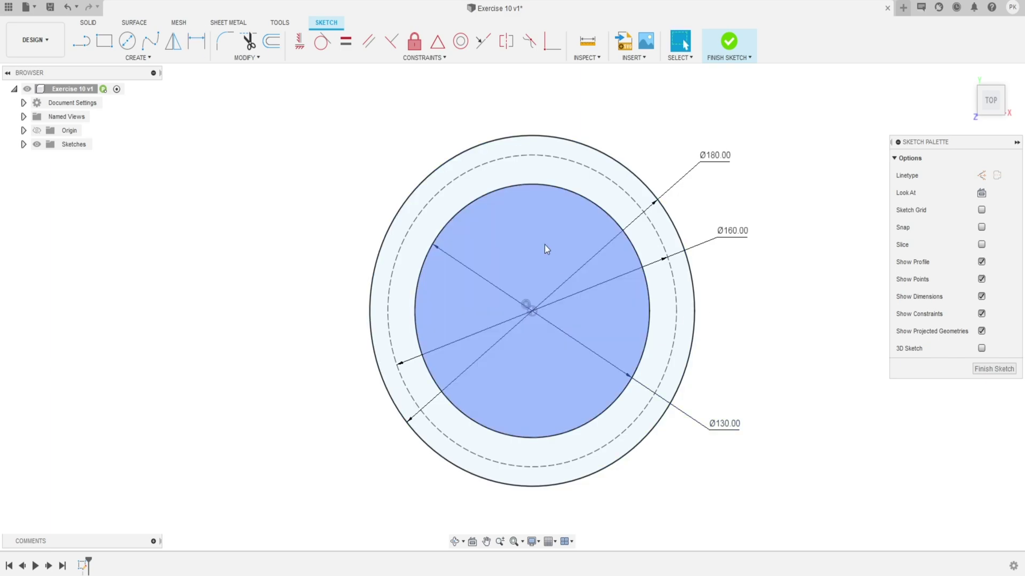
Draw a small circle on top of the dashed circle, vertically aligned with the origin
{"action": "left_click", "coordinate": [130, 40]}
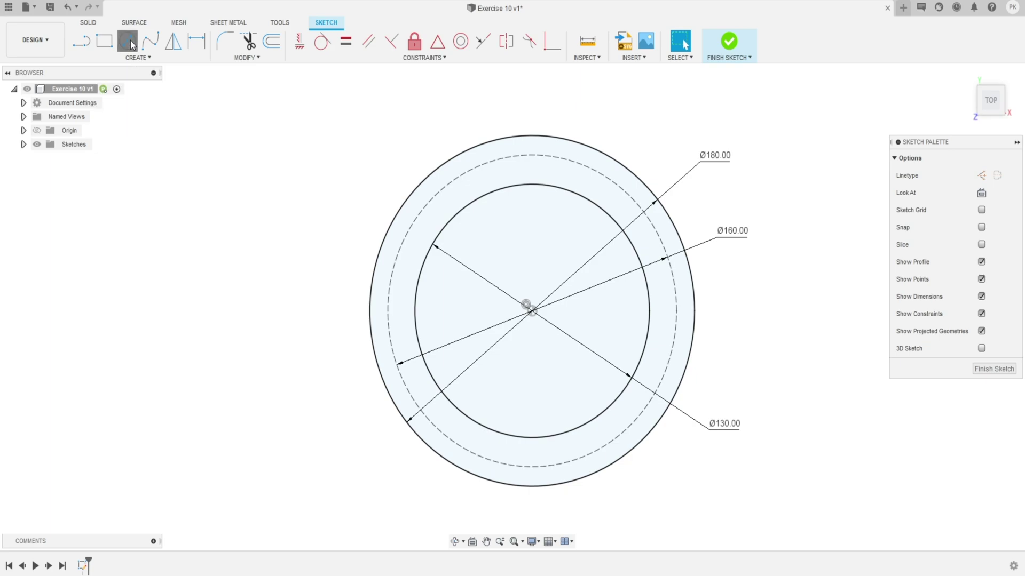
{"action": "left_click", "coordinate": [526, 156]}
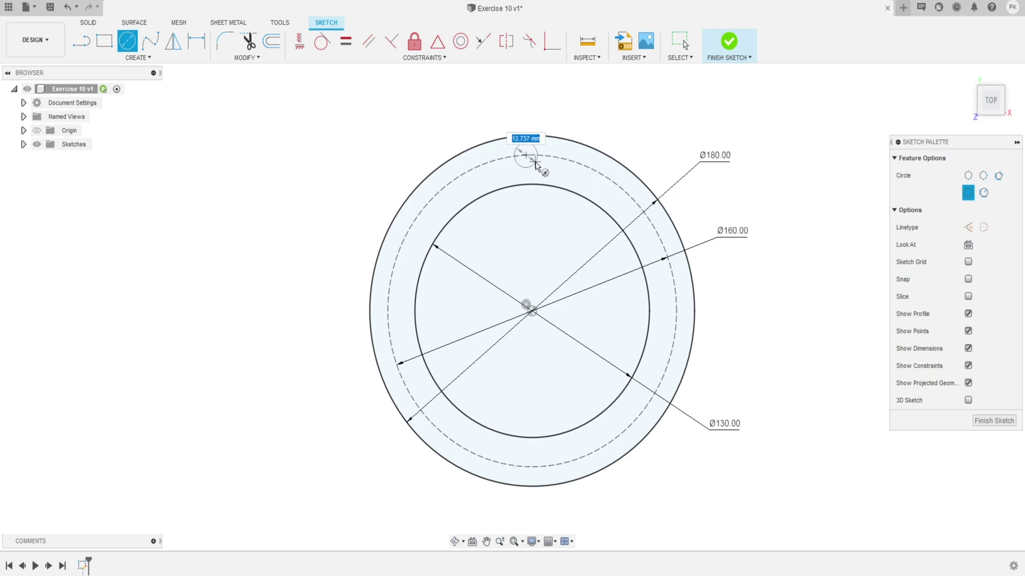
{"action": "left_click", "coordinate": [536, 164]}
{"action": "key", "text": "Escape"}
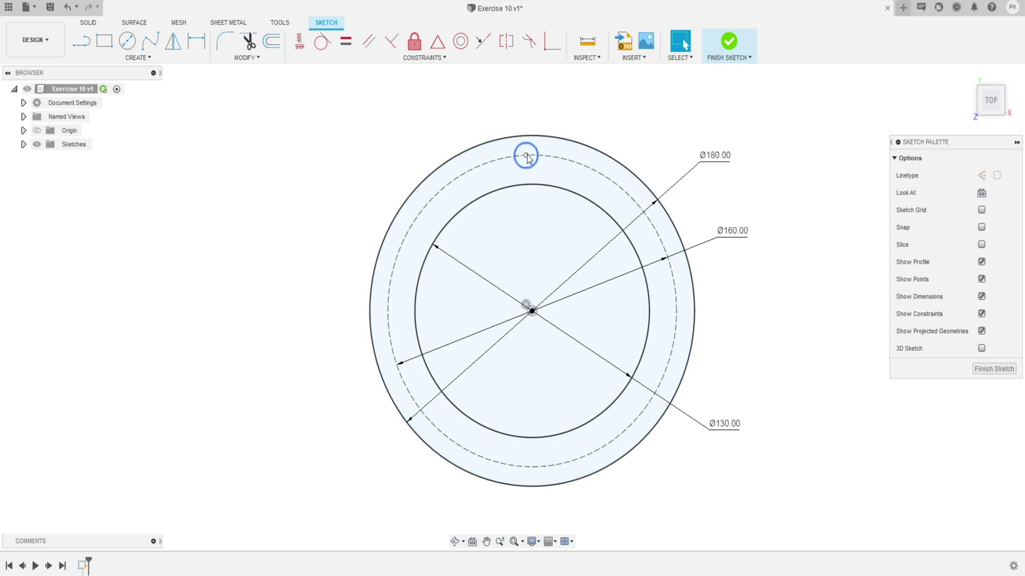
{"action": "left_click", "coordinate": [526, 155]}
{"action": "left_click", "coordinate": [532, 311], "text": "ctrl"}
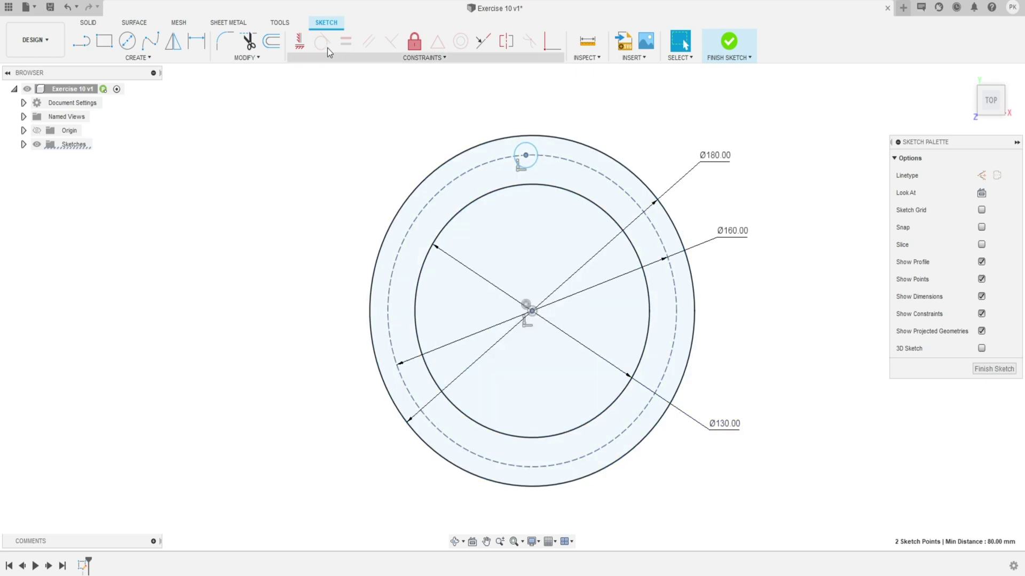
{"action": "left_click", "coordinate": [300, 42]}
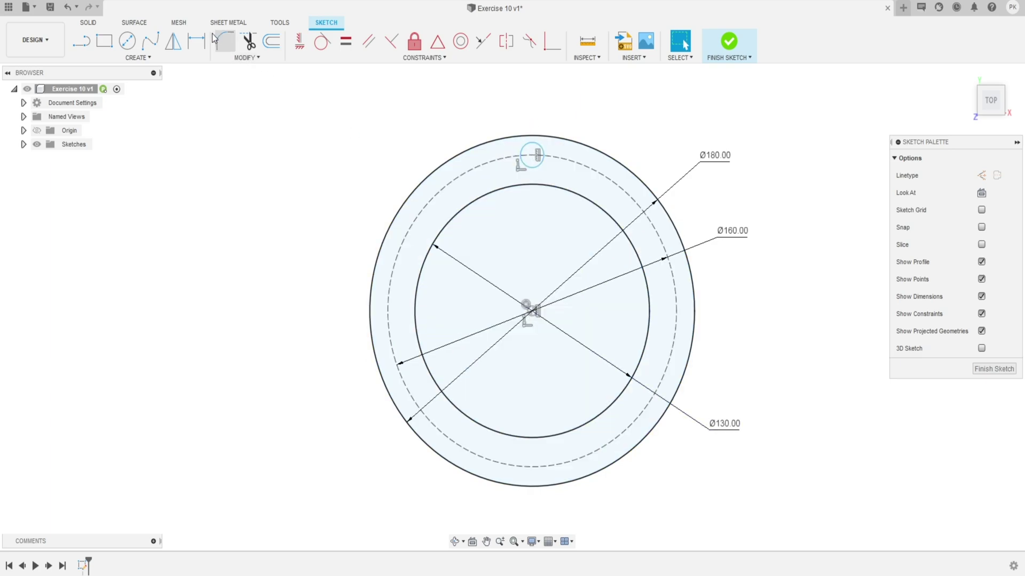
Dimension the small hole circle at Ø10
{"action": "left_click", "coordinate": [196, 42]}
{"action": "left_click", "coordinate": [542, 149]}
{"action": "left_click", "coordinate": [578, 107]}
{"action": "type", "text": "10"}
{"action": "key", "text": "Return"}
{"action": "key", "text": "Escape"}
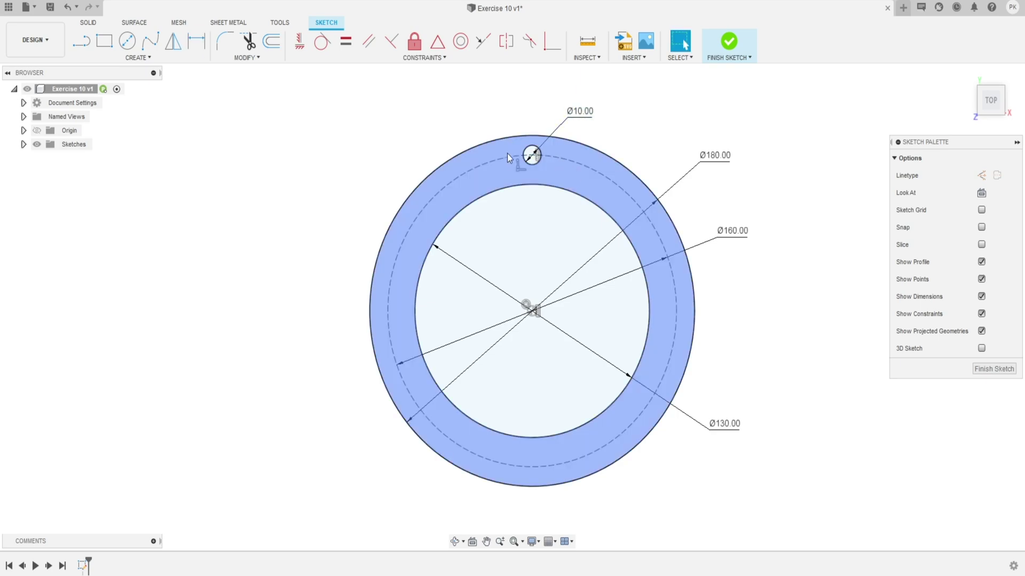
Circular-pattern the Ø10 circle eight times around the sketch origin
{"action": "left_click", "coordinate": [109, 55]}
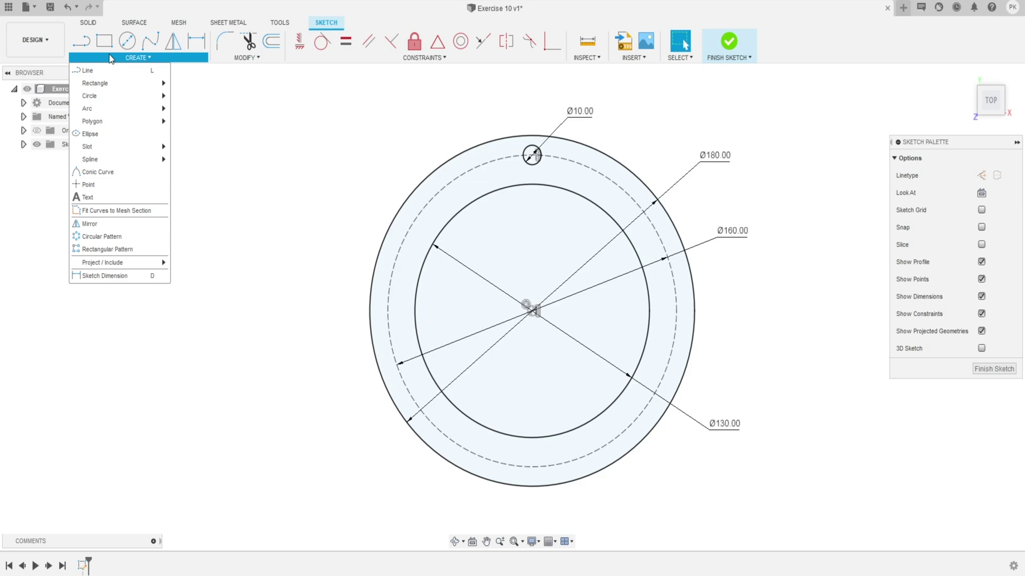
{"action": "left_click", "coordinate": [123, 237]}
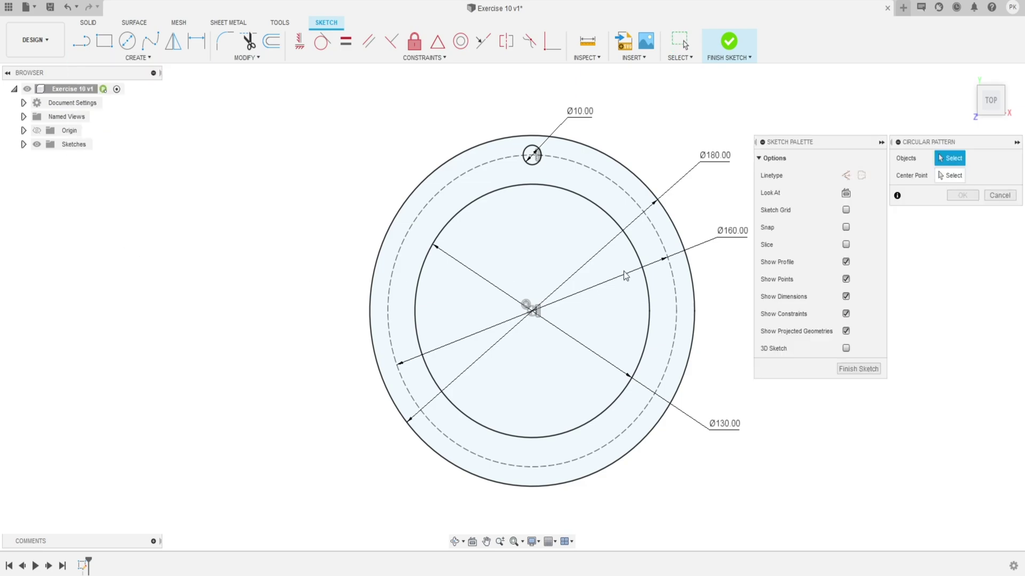
{"action": "left_click", "coordinate": [533, 164]}
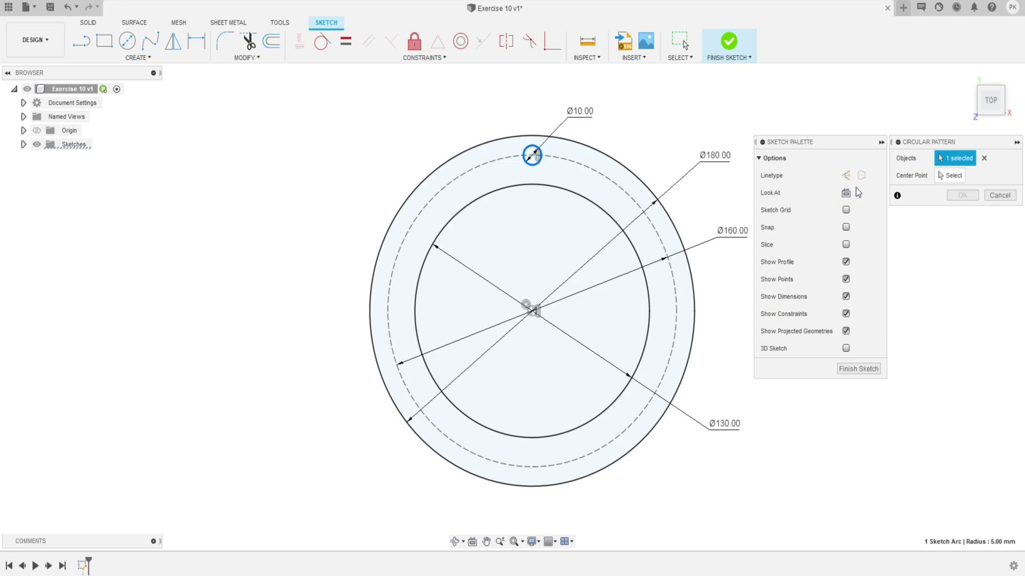
{"action": "left_click", "coordinate": [945, 177]}
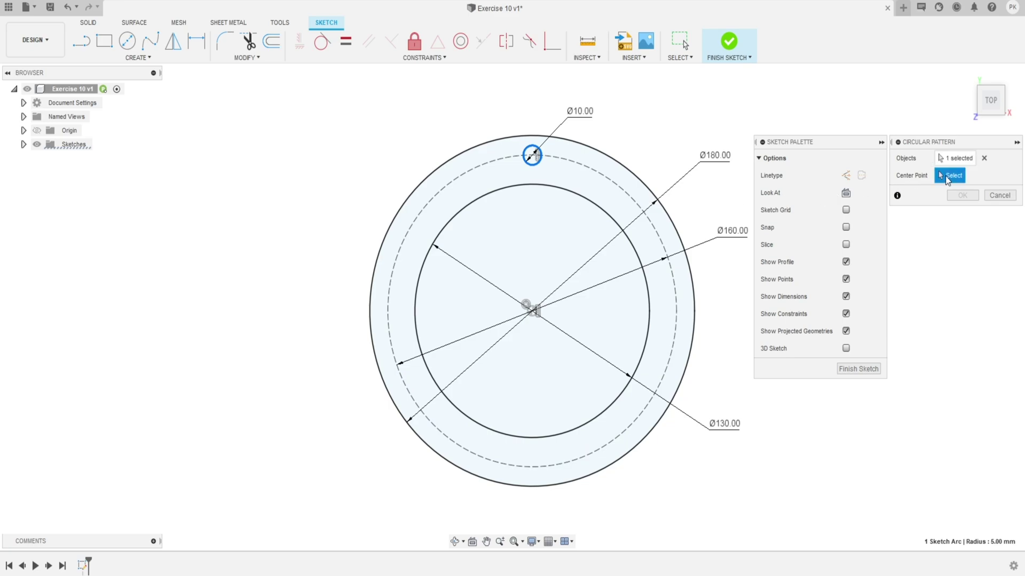
{"action": "left_click", "coordinate": [535, 317]}
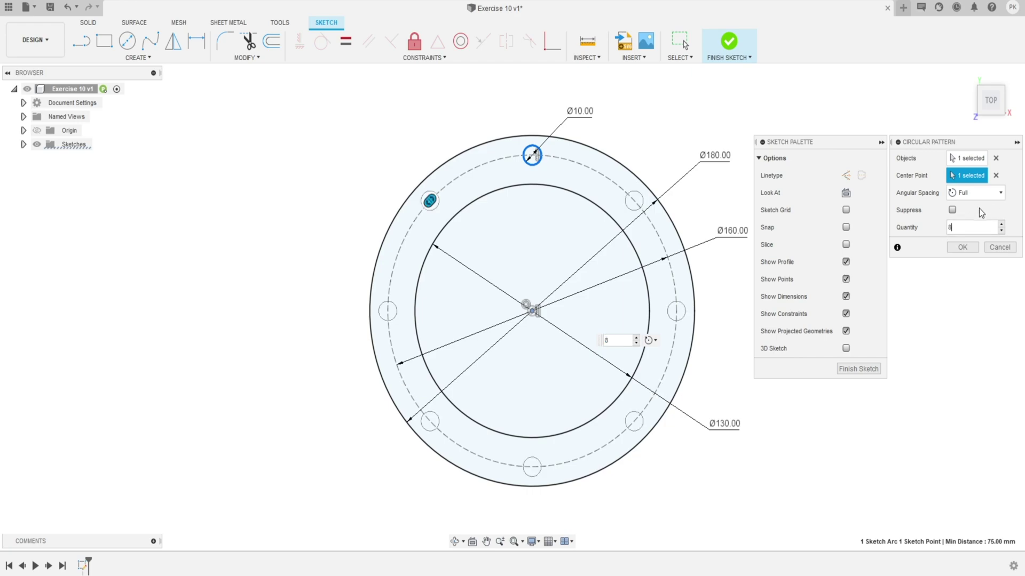
{"action": "left_click", "coordinate": [968, 251]}
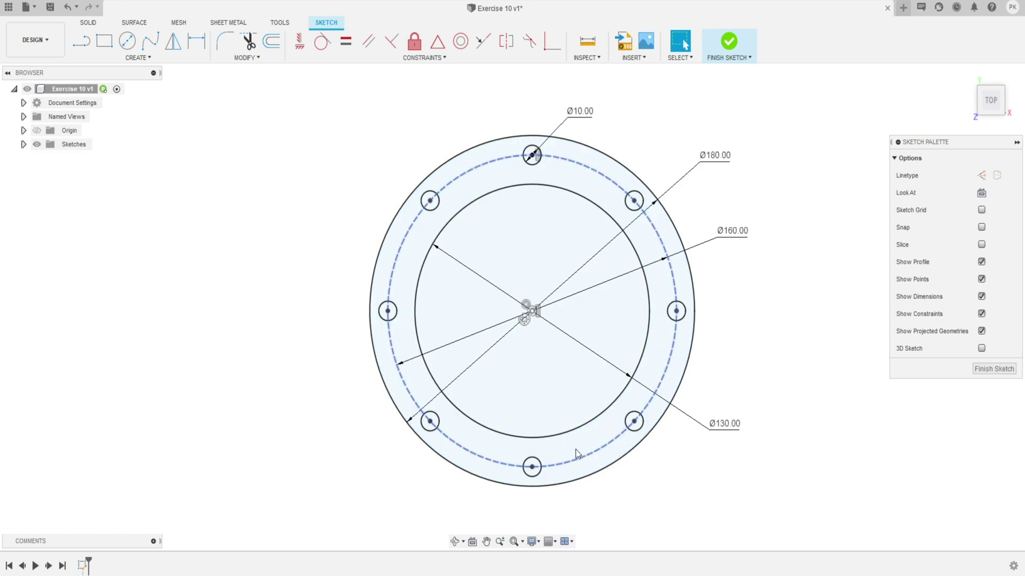
Reopen the pattern settings, close them unchanged, and expand the Sketches folder
{"action": "double_click", "coordinate": [525, 323]}
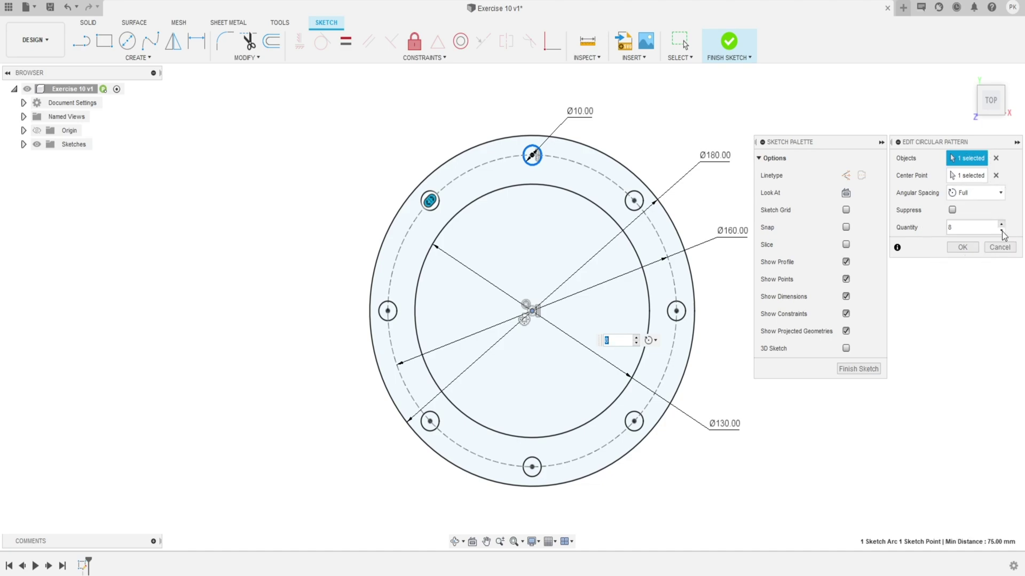
{"action": "left_click", "coordinate": [999, 248]}
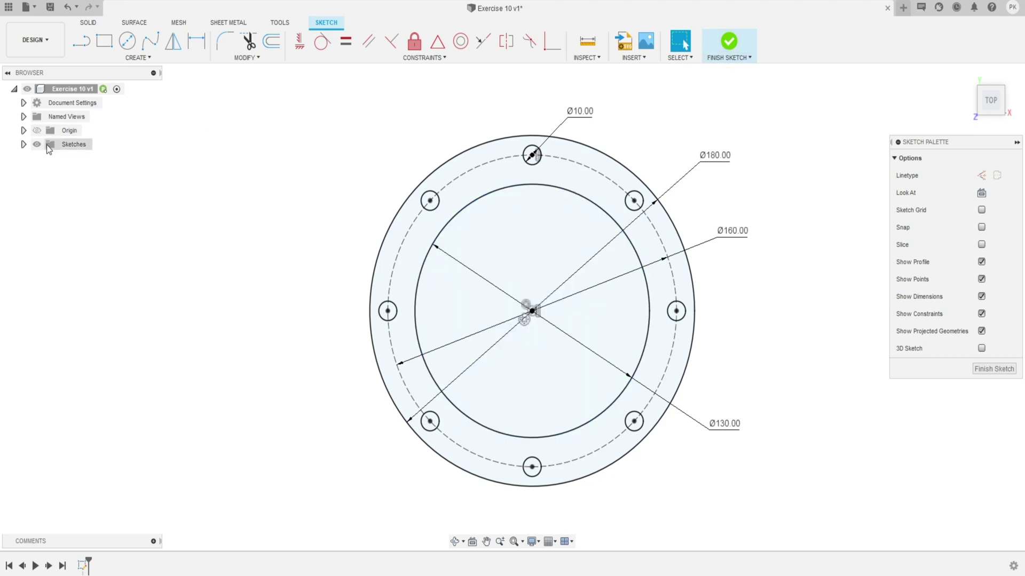
{"action": "left_click", "coordinate": [23, 144]}
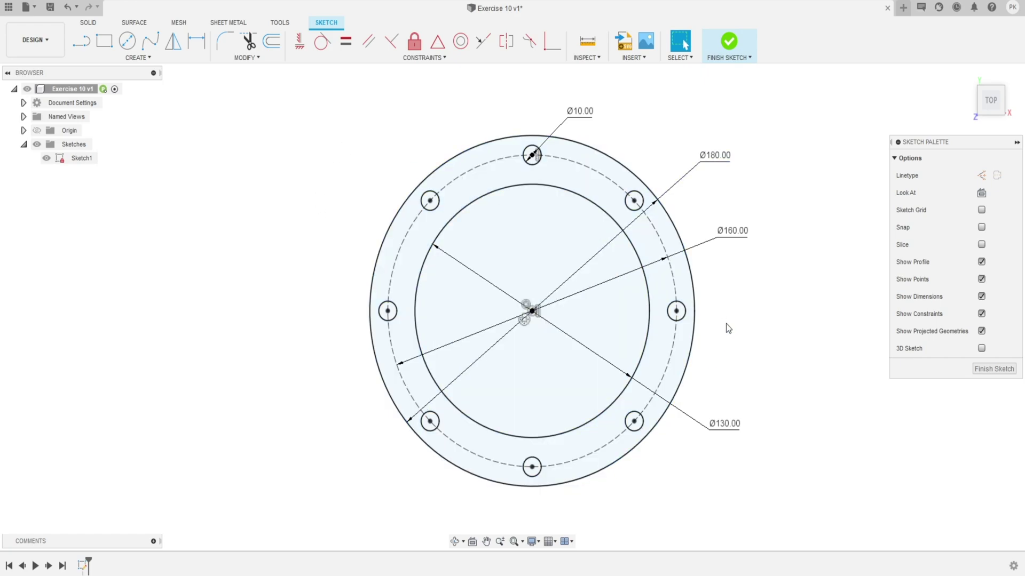
Draw a large circle centred on the origin and dimension it Ø300
{"action": "scroll", "coordinate": [632, 288], "scroll_direction": "down", "scroll_amount": 2}
{"action": "left_click", "coordinate": [127, 41]}
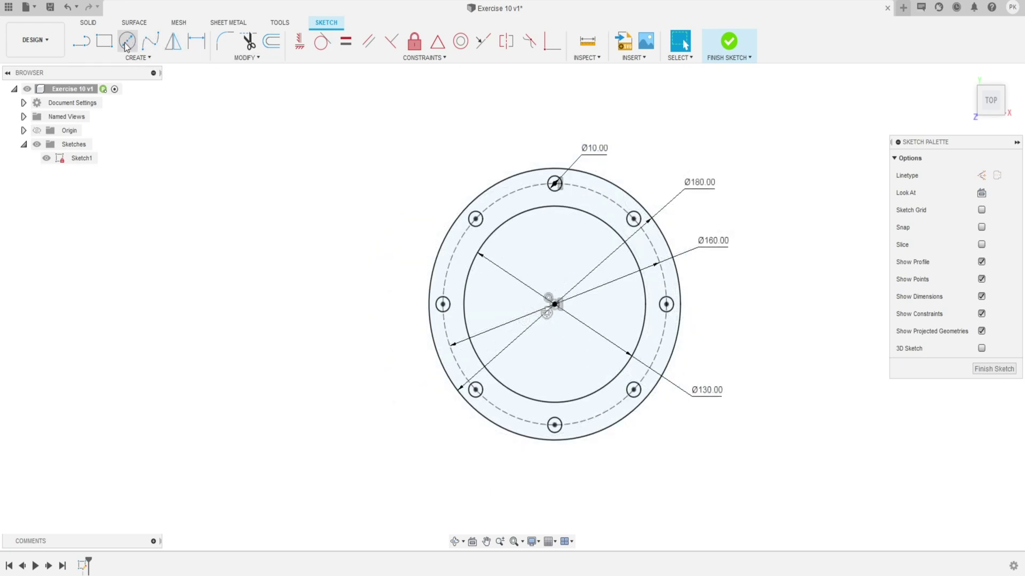
{"action": "left_click", "coordinate": [555, 305]}
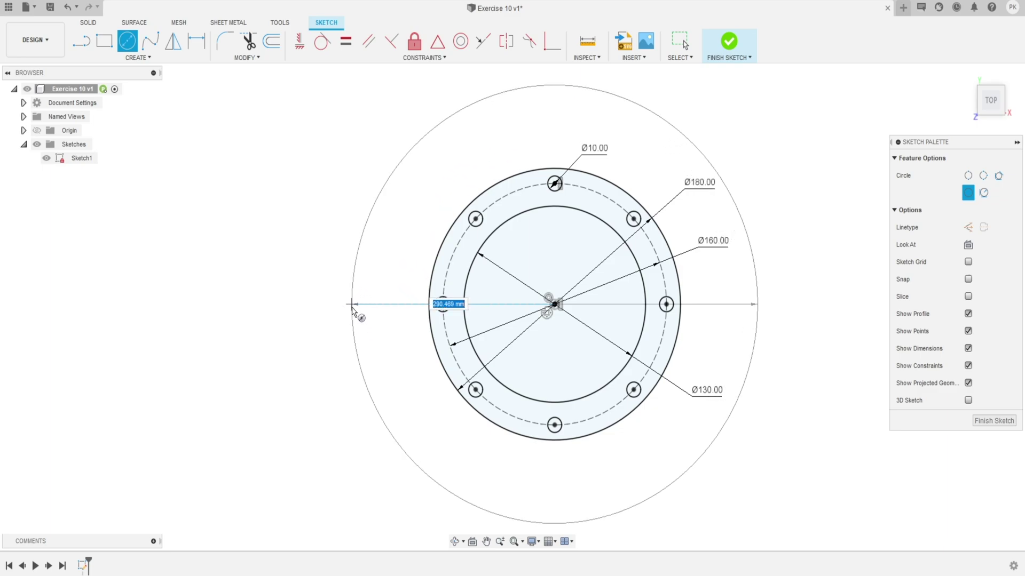
{"action": "left_click", "coordinate": [352, 309]}
{"action": "scroll", "coordinate": [515, 293], "scroll_direction": "down", "scroll_amount": 2}
{"action": "key", "text": "Escape"}
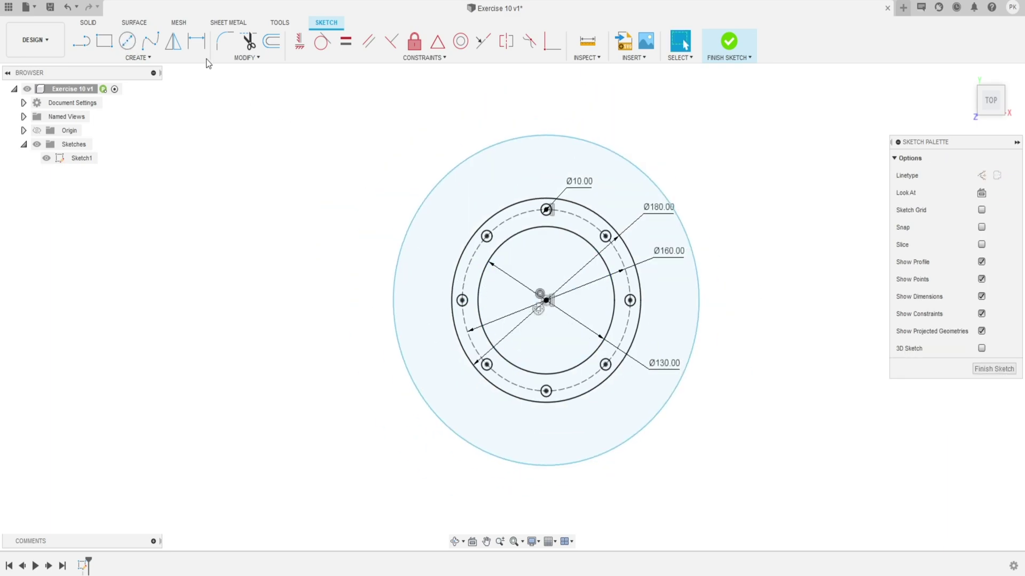
{"action": "left_click", "coordinate": [196, 40]}
{"action": "left_click", "coordinate": [406, 229]}
{"action": "left_click", "coordinate": [375, 191]}
{"action": "type", "text": "3"}
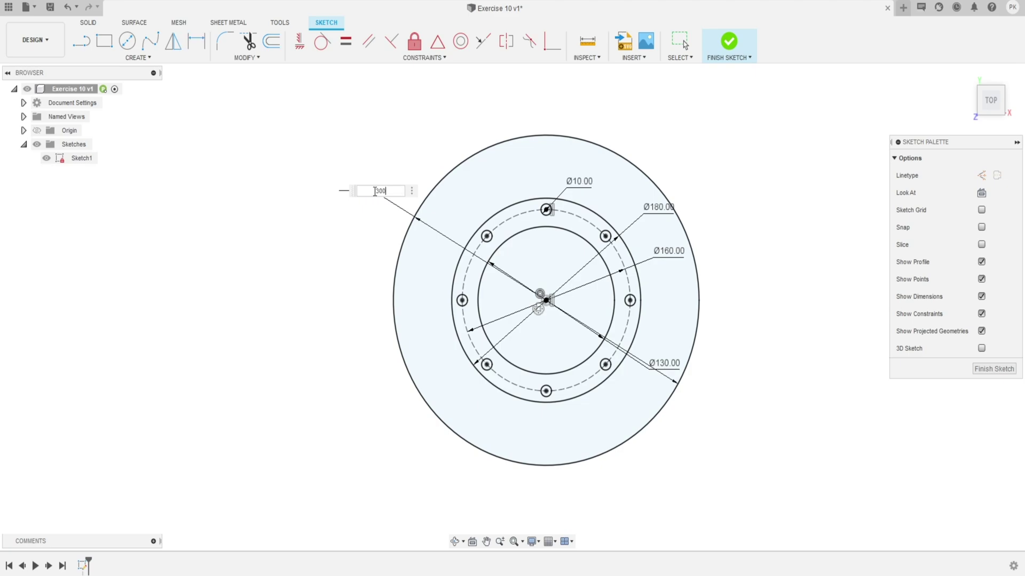
{"action": "type", "text": "00"}
{"action": "key", "text": "Return"}
{"action": "key", "text": "Escape"}
Move the Ø130 label aside and make the Ø300 circle construction geometry
{"action": "scroll", "coordinate": [418, 274], "scroll_direction": "up", "scroll_amount": 1}
{"action": "left_click_drag", "start_coordinate": [717, 388], "coordinate": [688, 292]}
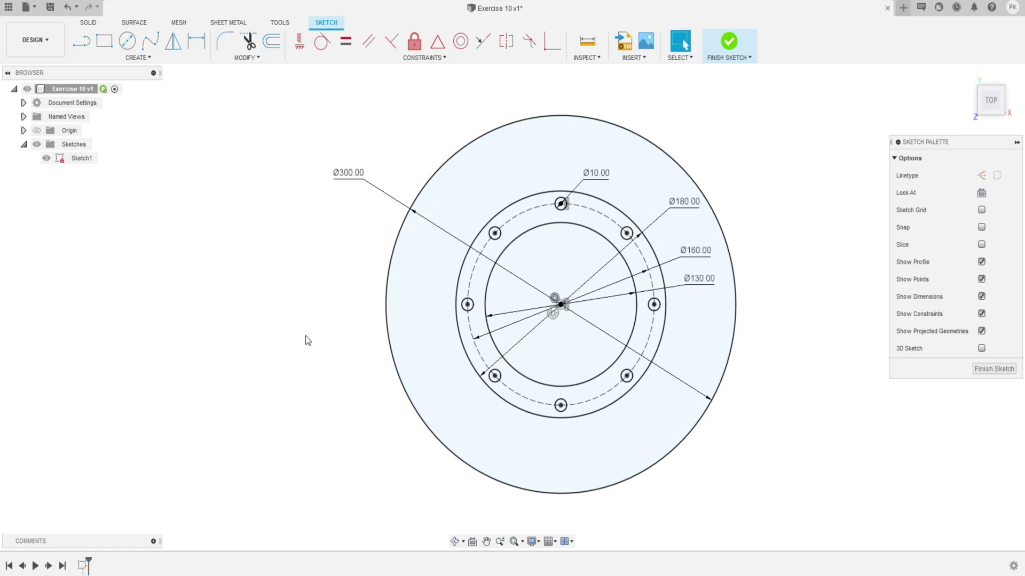
{"action": "left_click", "coordinate": [396, 363]}
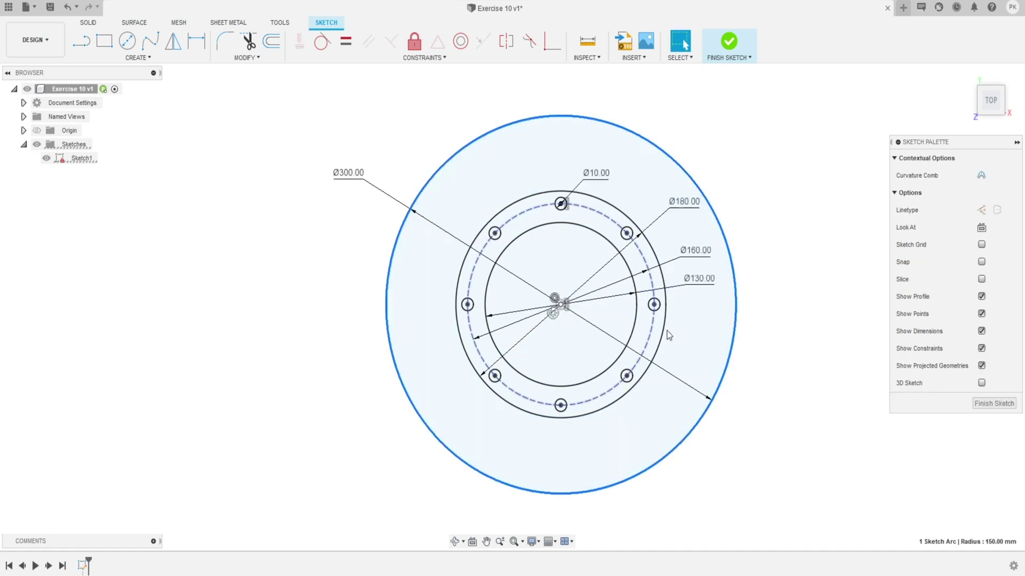
{"action": "left_click", "coordinate": [982, 210]}
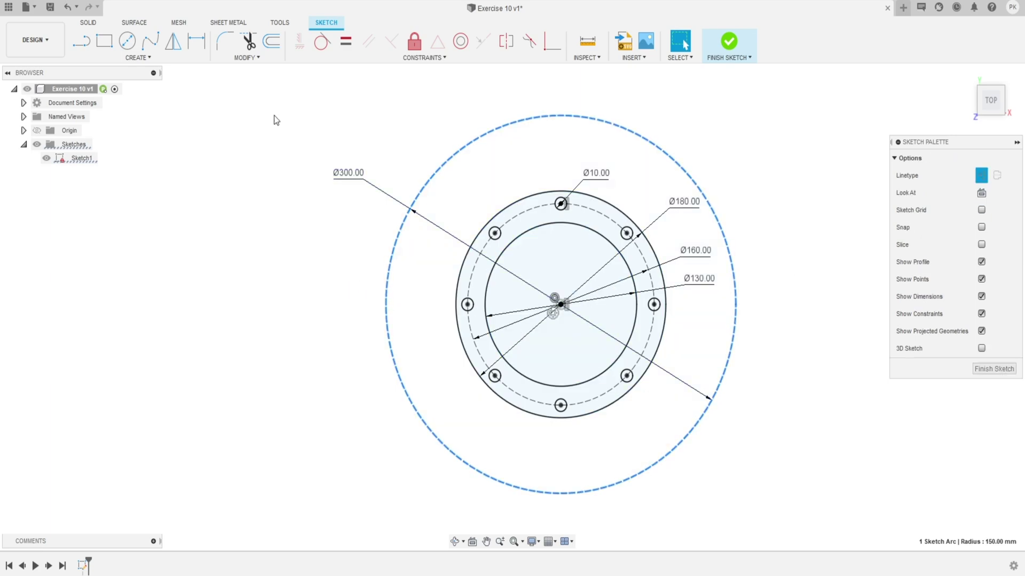
Offset the Ø300 circle 40 mm outward to create a solid outer circle
{"action": "left_click", "coordinate": [272, 41]}
{"action": "left_click_drag", "start_coordinate": [387, 279], "coordinate": [344, 272]}
{"action": "type", "text": "40"}
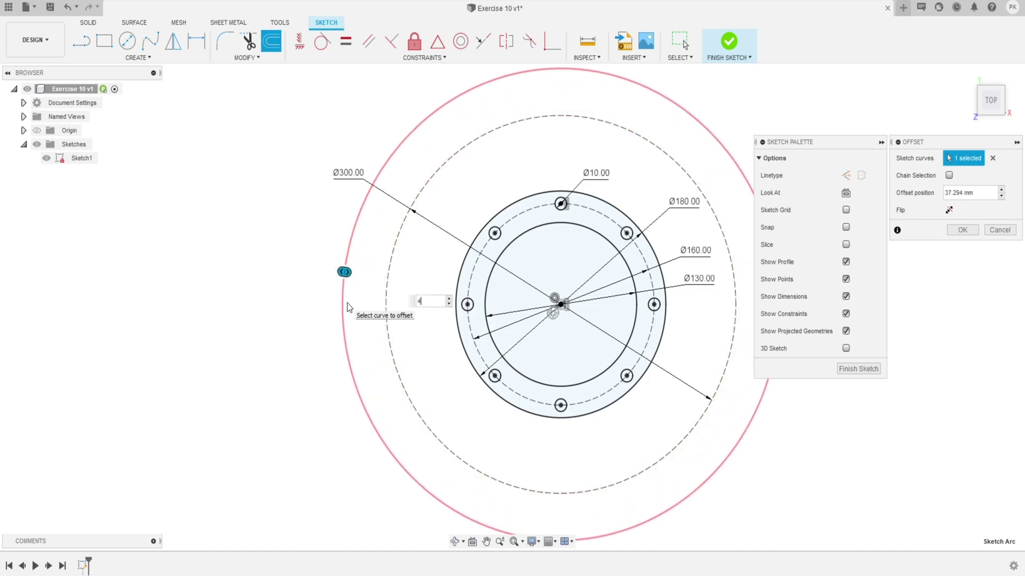
{"action": "left_click", "coordinate": [962, 230]}
{"action": "scroll", "coordinate": [367, 311], "scroll_direction": "up", "scroll_amount": 3}
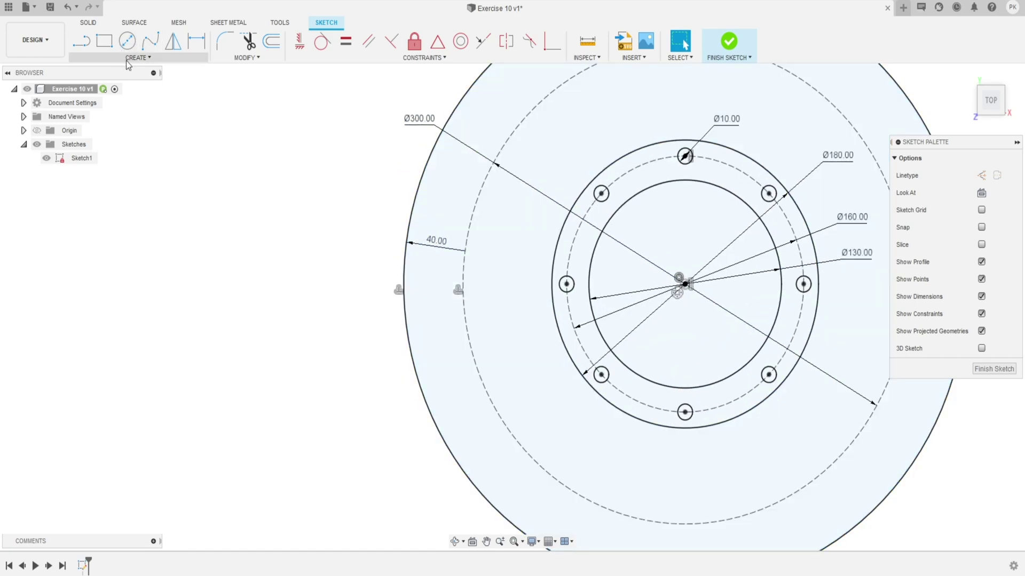
Draw a centre-to-centre slot on the left with its centres level with the origin
{"action": "left_click", "coordinate": [128, 57]}
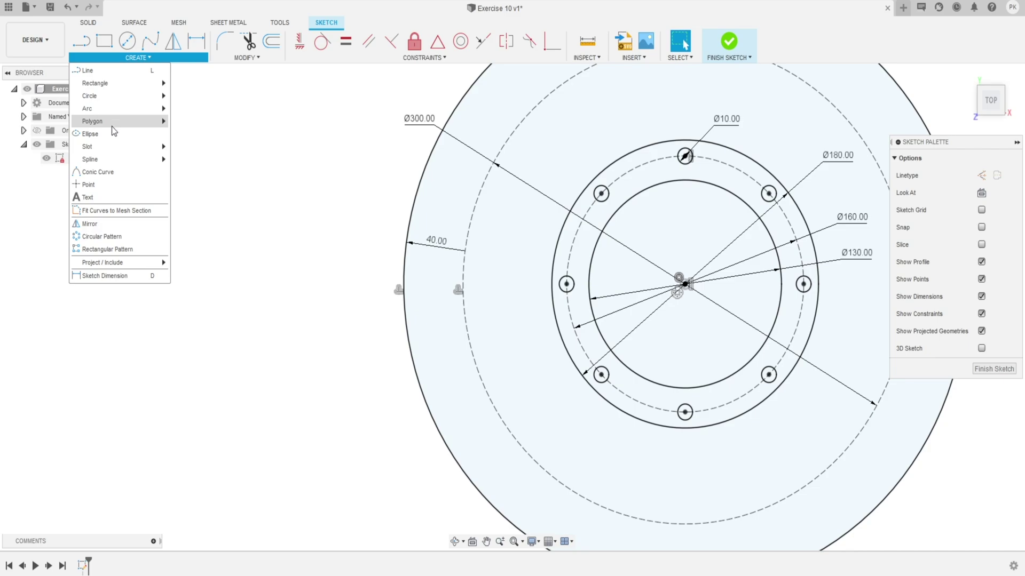
{"action": "mouse_move", "coordinate": [109, 148]}
{"action": "left_click", "coordinate": [200, 148]}
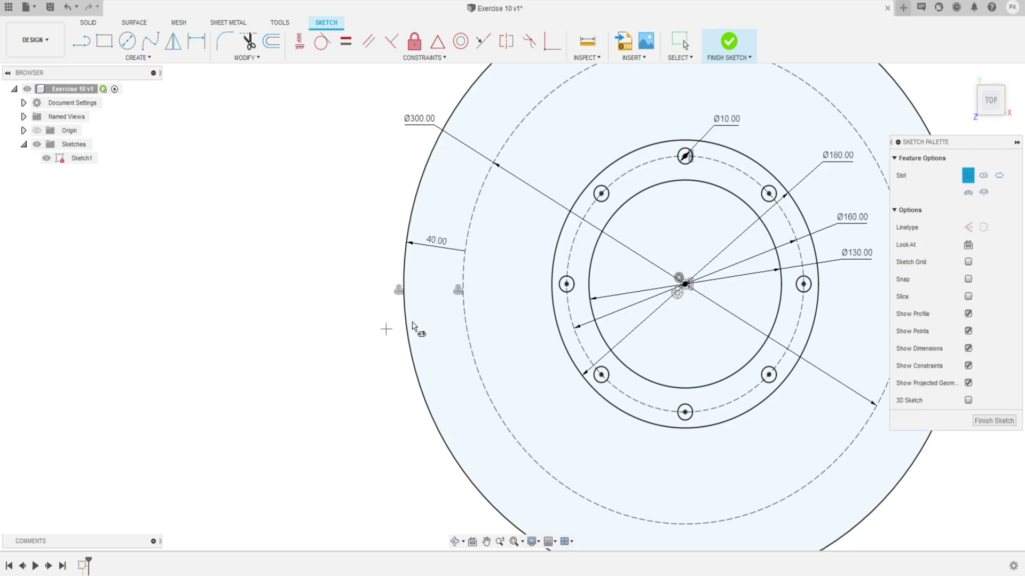
{"action": "left_click", "coordinate": [404, 278]}
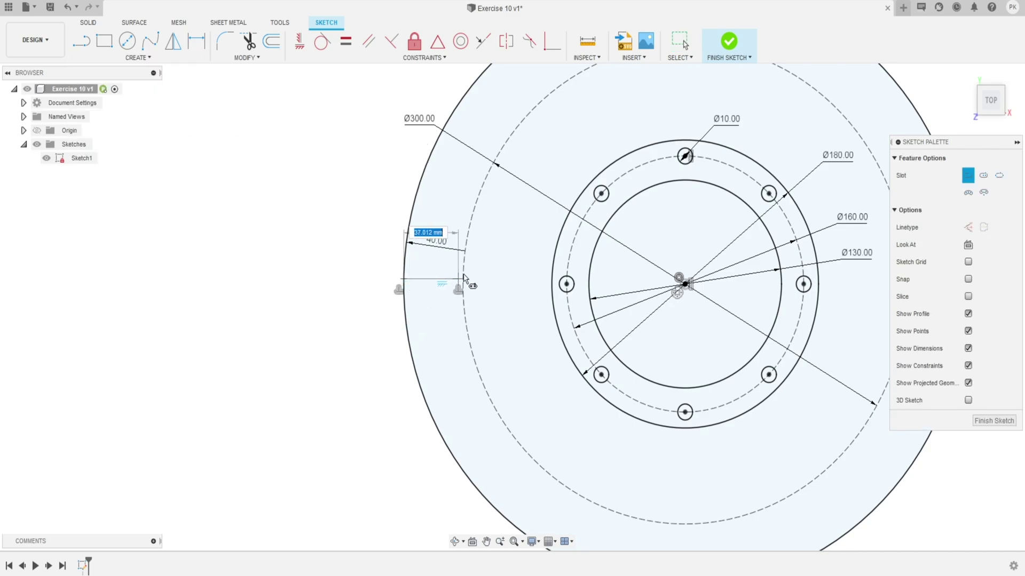
{"action": "left_click", "coordinate": [463, 279]}
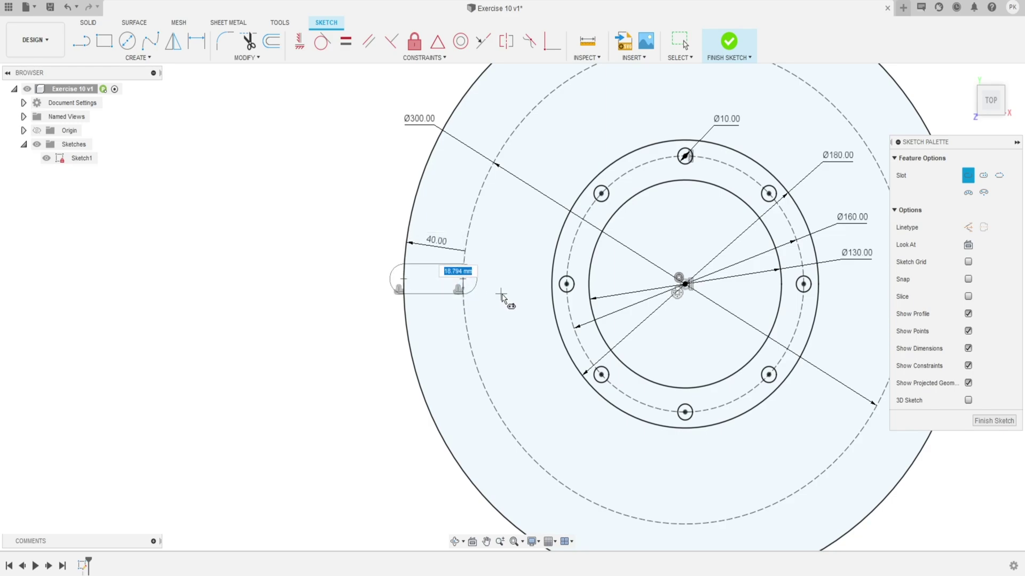
{"action": "left_click", "coordinate": [512, 313]}
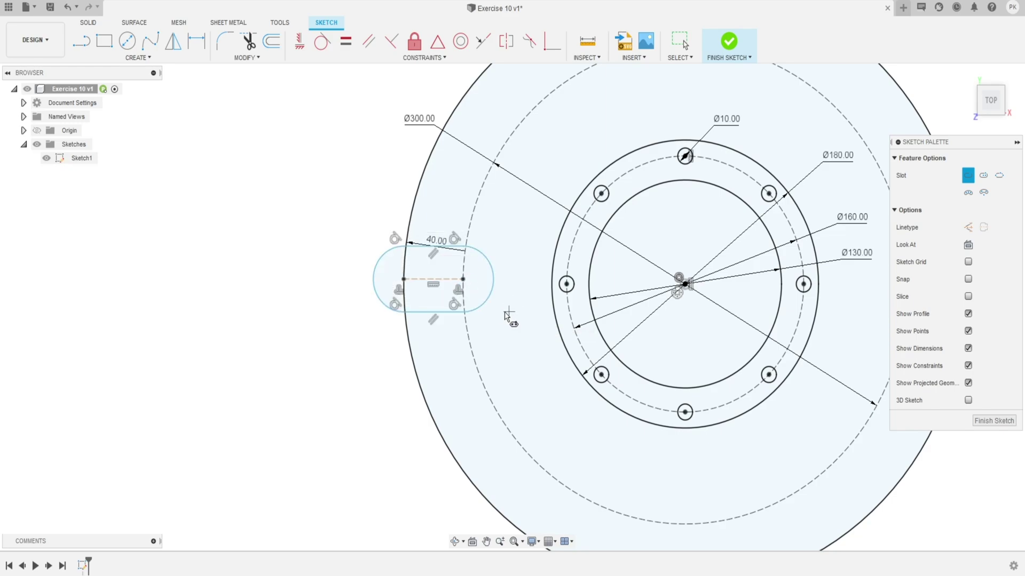
{"action": "key", "text": "Escape"}
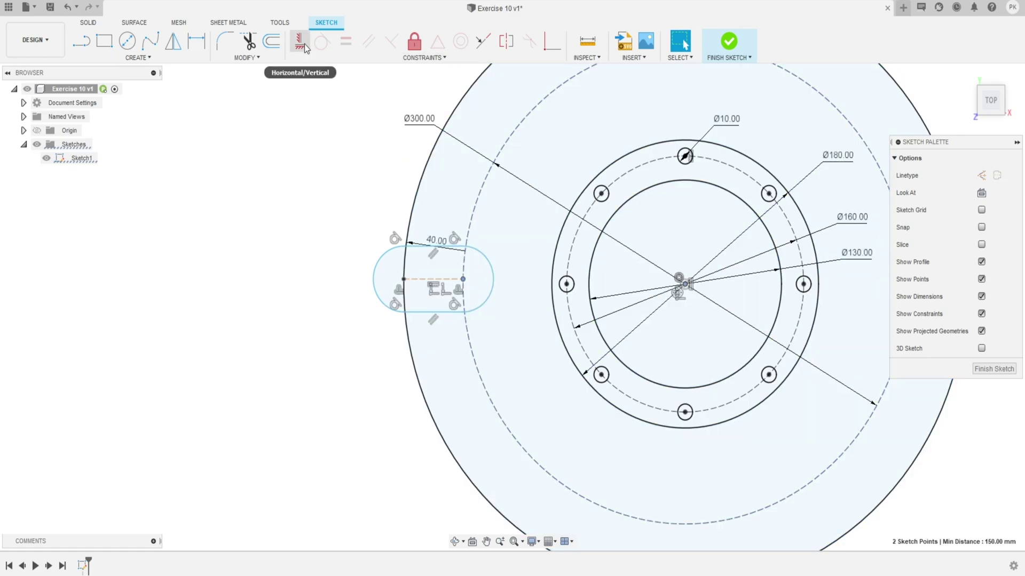
{"action": "left_click", "coordinate": [303, 43]}
Dimension the slot's end arc to R20
{"action": "scroll", "coordinate": [468, 256], "scroll_direction": "up", "scroll_amount": 3}
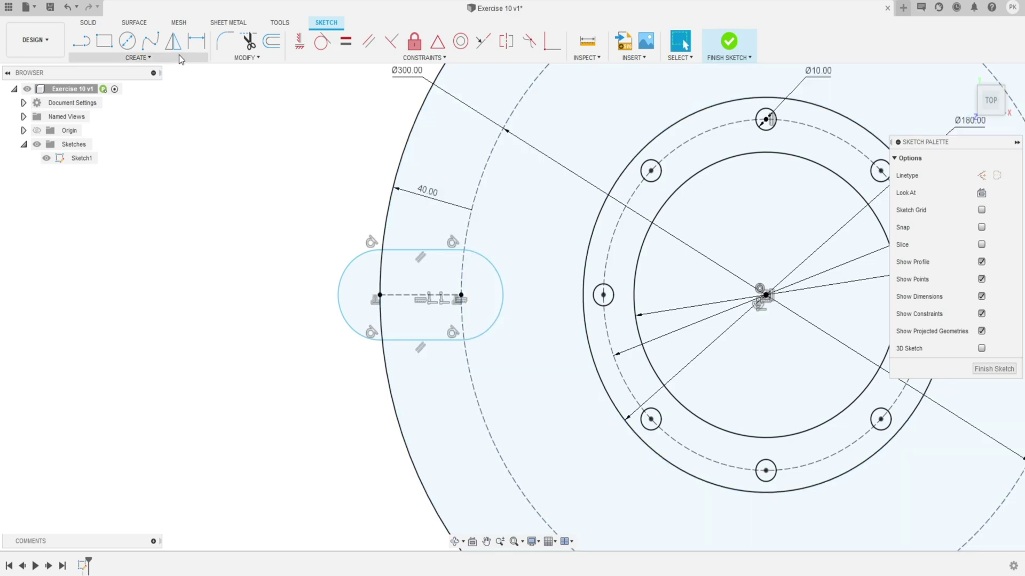
{"action": "left_click", "coordinate": [197, 41]}
{"action": "left_click", "coordinate": [346, 273]}
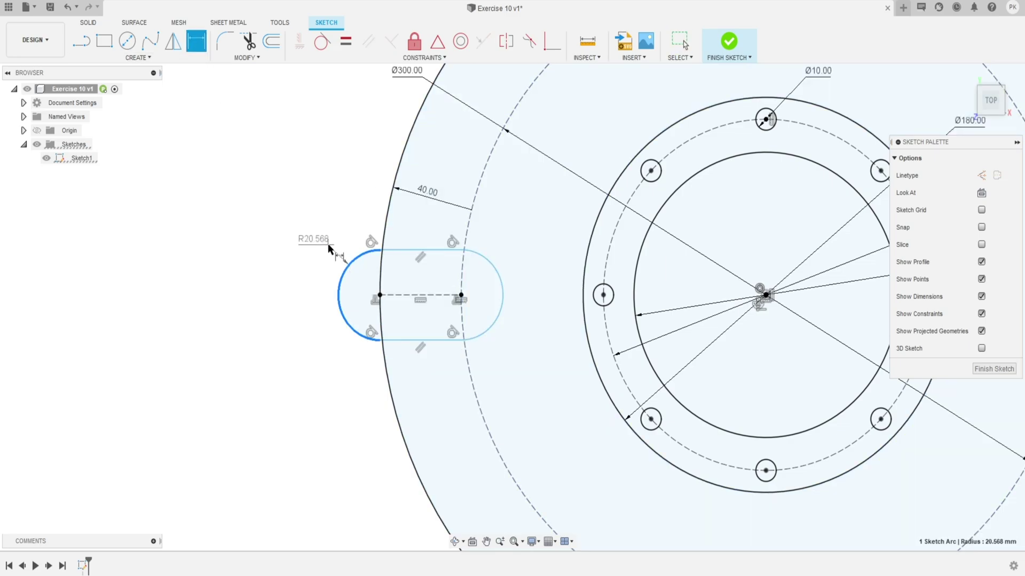
{"action": "left_click", "coordinate": [328, 250]}
{"action": "type", "text": "20"}
{"action": "key", "text": "Return"}
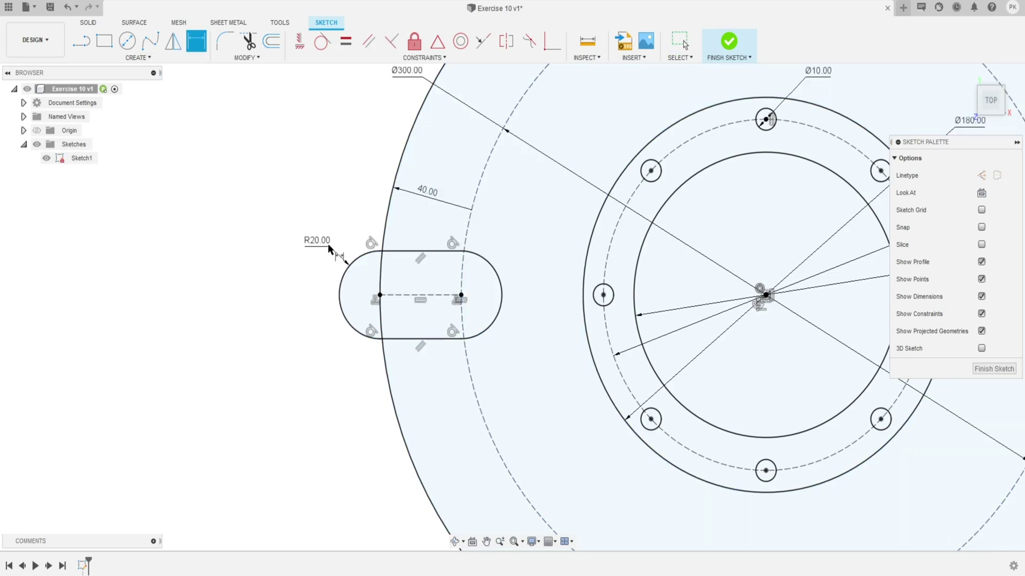
{"action": "key", "text": "Escape"}
Offset the slot outline 20 mm and move the R20 label clear of it
{"action": "left_click", "coordinate": [271, 41]}
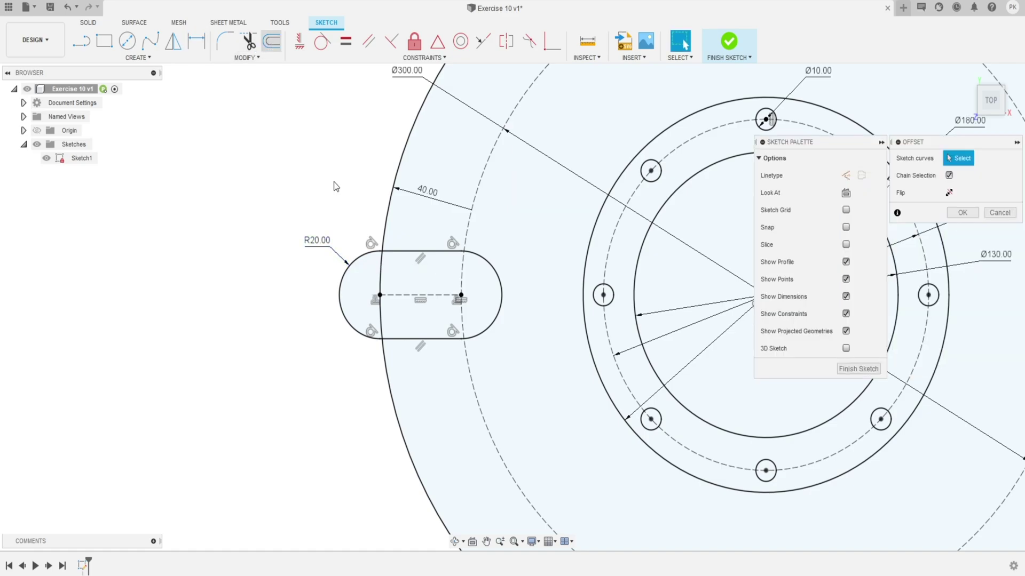
{"action": "left_click", "coordinate": [356, 256]}
{"action": "type", "text": "20"}
{"action": "key", "text": "Return"}
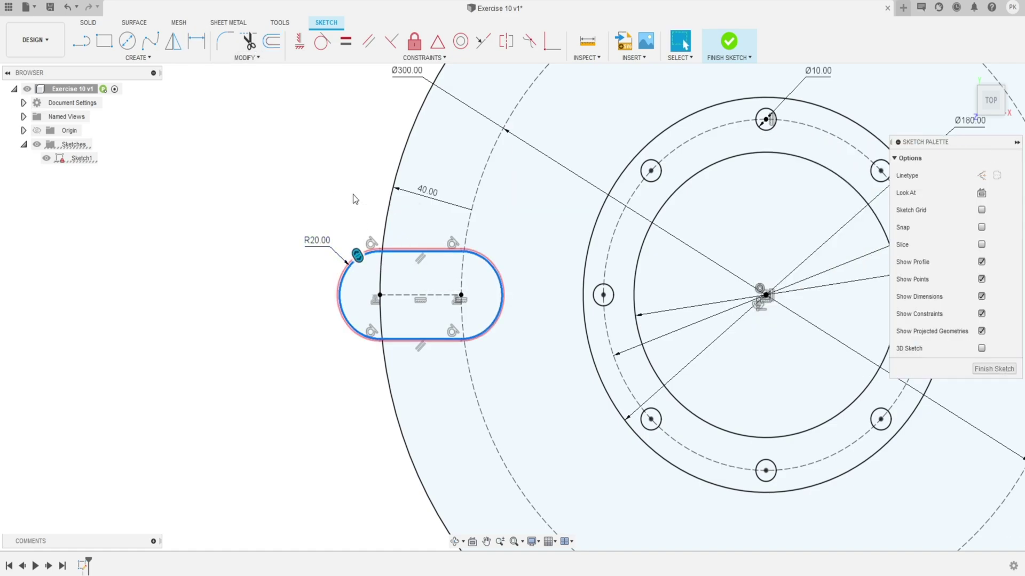
{"action": "scroll", "coordinate": [458, 267], "scroll_direction": "down", "scroll_amount": 2}
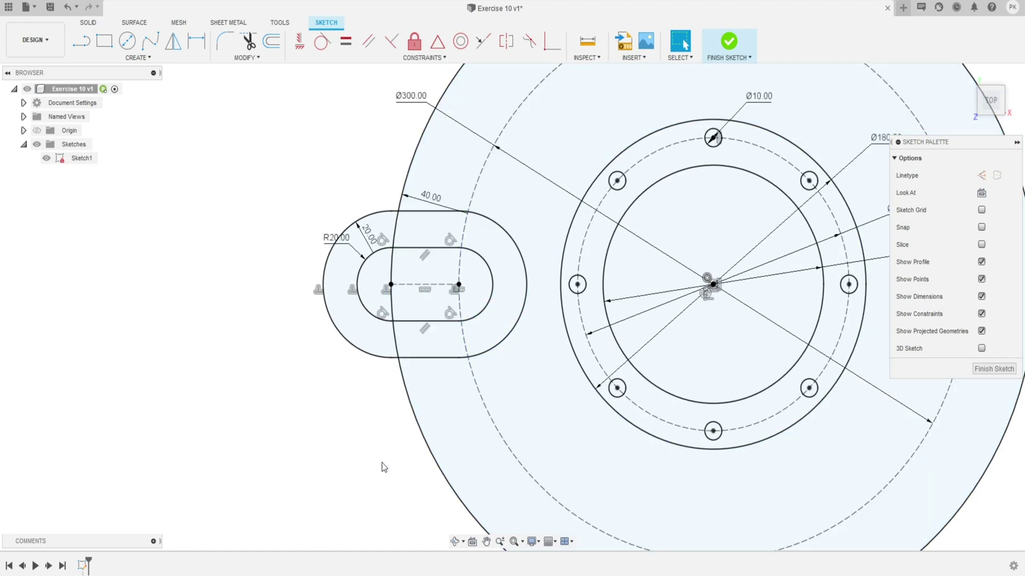
{"action": "left_click_drag", "start_coordinate": [343, 248], "coordinate": [315, 238]}
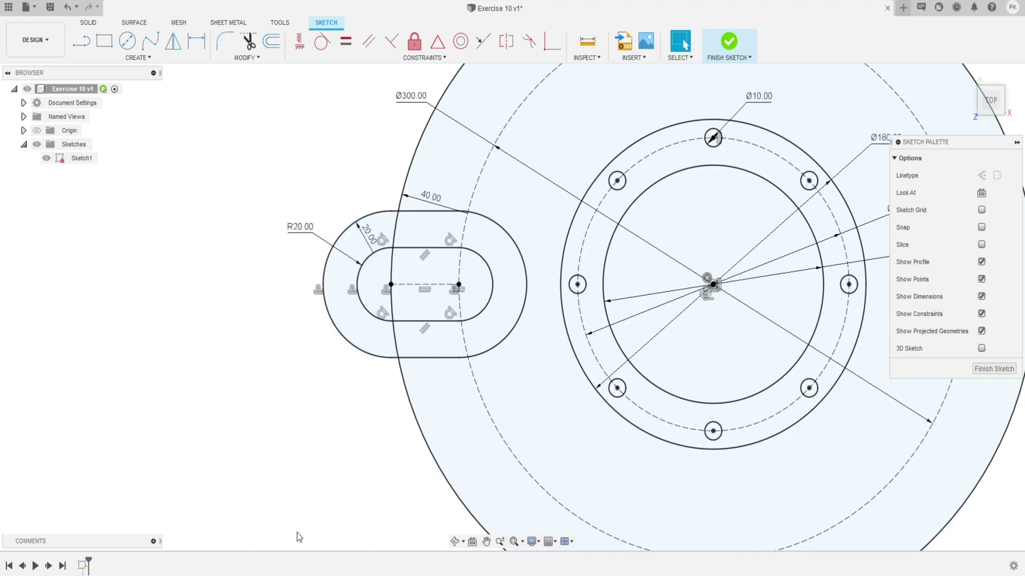
Draw top and bottom horizontal lines joining the outer slot's edges to the ring
{"action": "left_click", "coordinate": [81, 41]}
{"action": "left_click", "coordinate": [459, 211]}
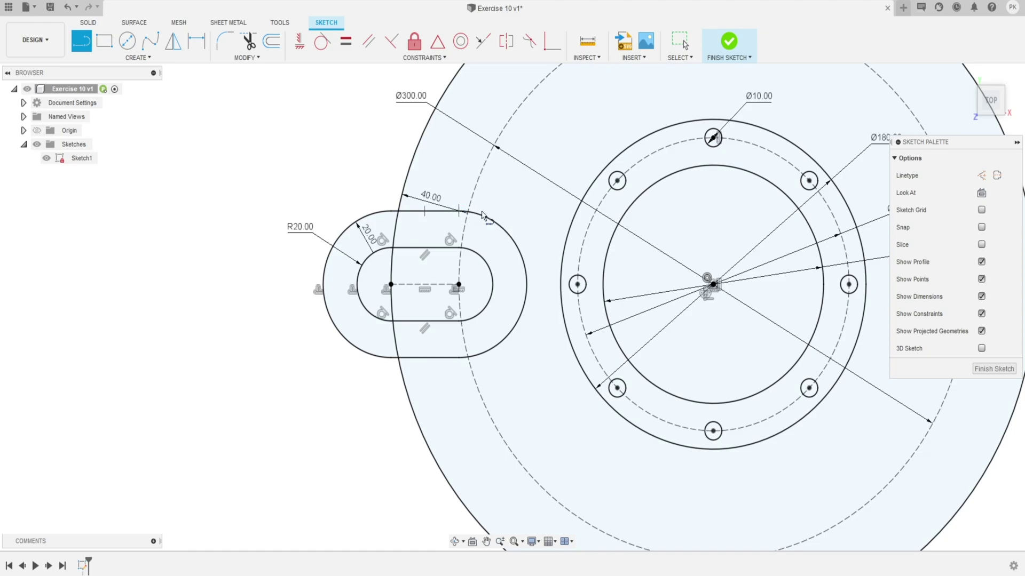
{"action": "left_click", "coordinate": [575, 213]}
{"action": "key", "text": "Escape"}
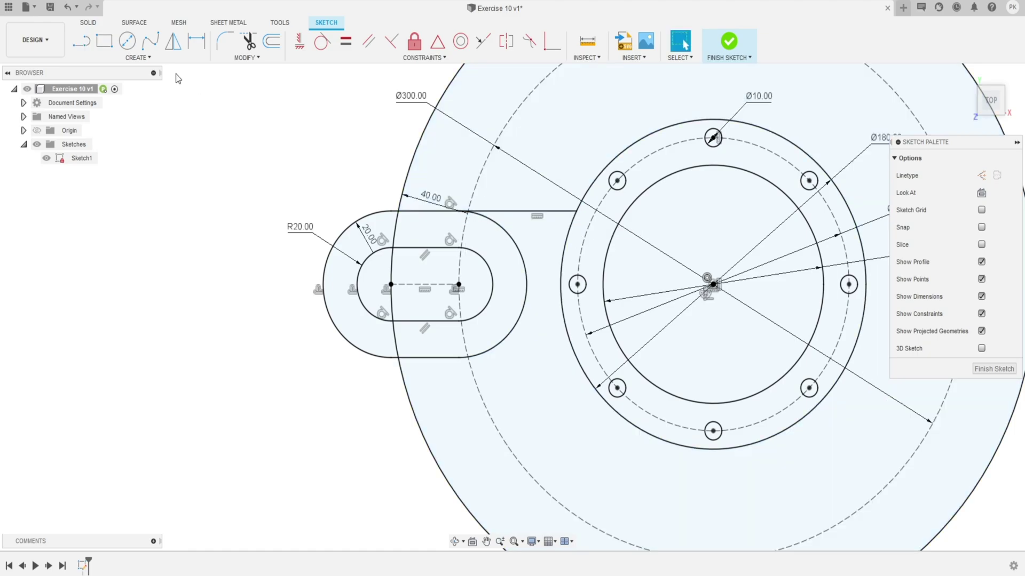
{"action": "left_click", "coordinate": [81, 40]}
{"action": "left_click", "coordinate": [460, 358]}
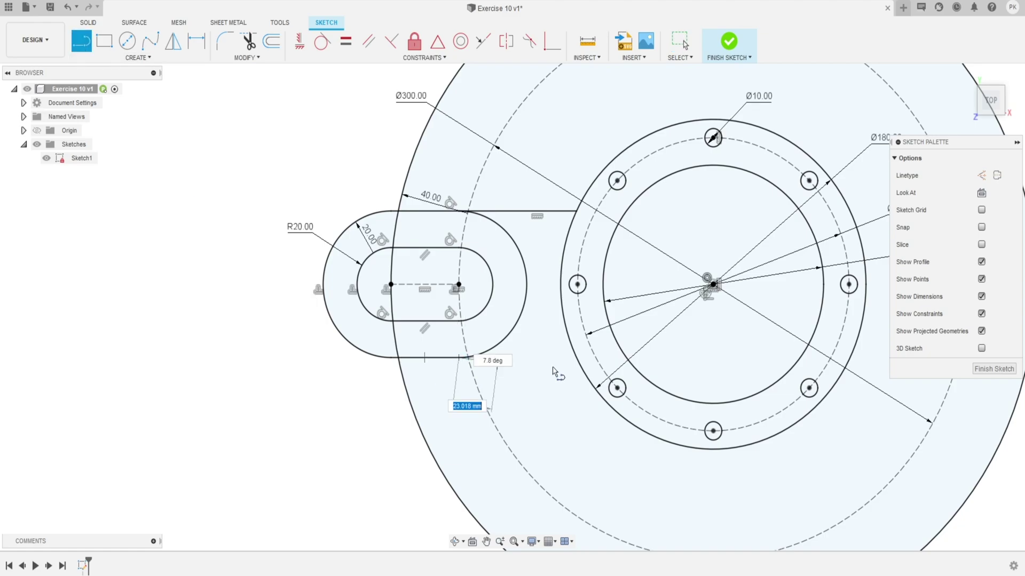
{"action": "left_click", "coordinate": [574, 357]}
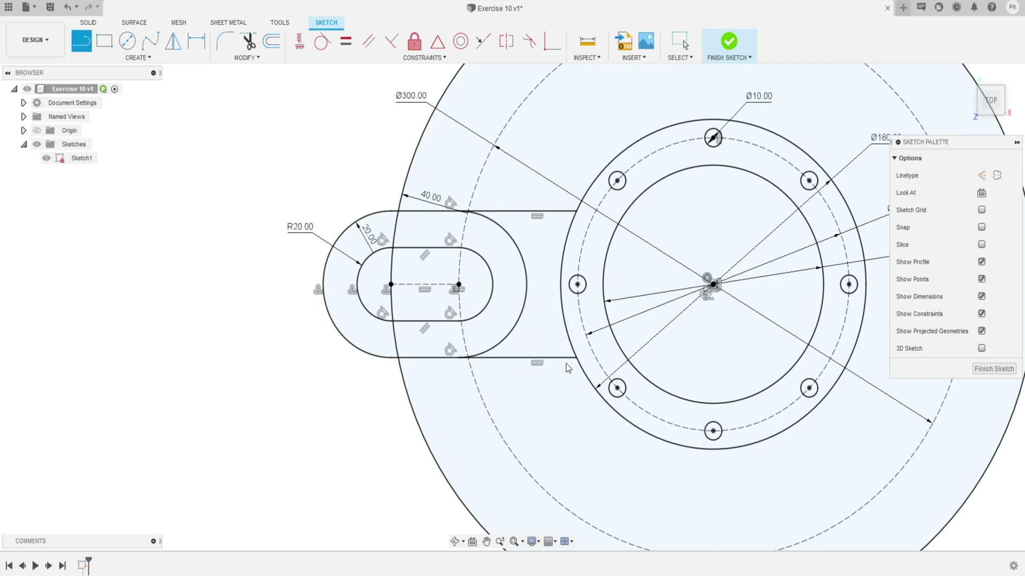
{"action": "key", "text": "Escape"}
Make the outer slot's right arc construction and start a circular pattern of the arm outline
{"action": "left_click", "coordinate": [512, 327]}
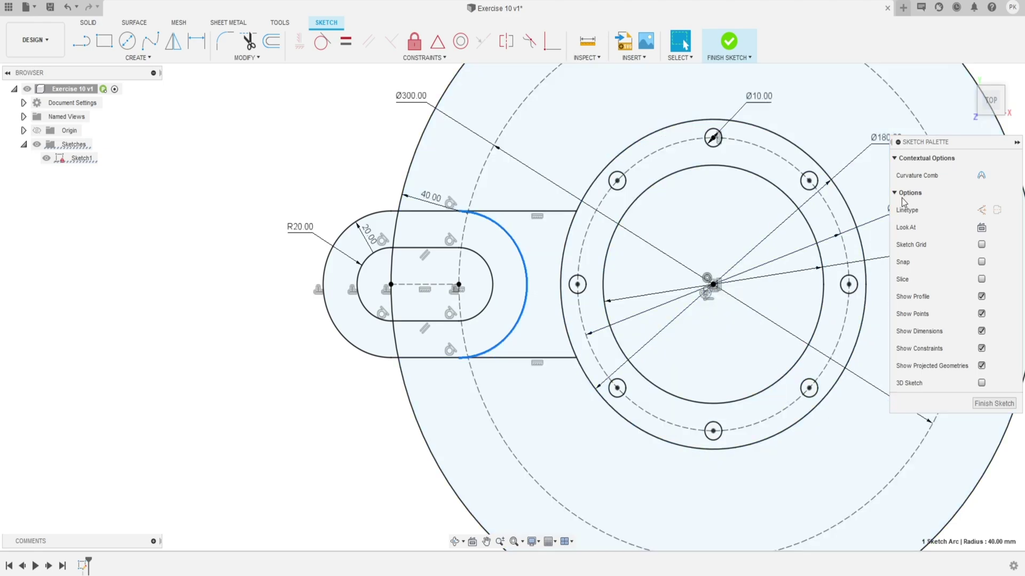
{"action": "left_click", "coordinate": [981, 210]}
{"action": "scroll", "coordinate": [463, 292], "scroll_direction": "down", "scroll_amount": 3}
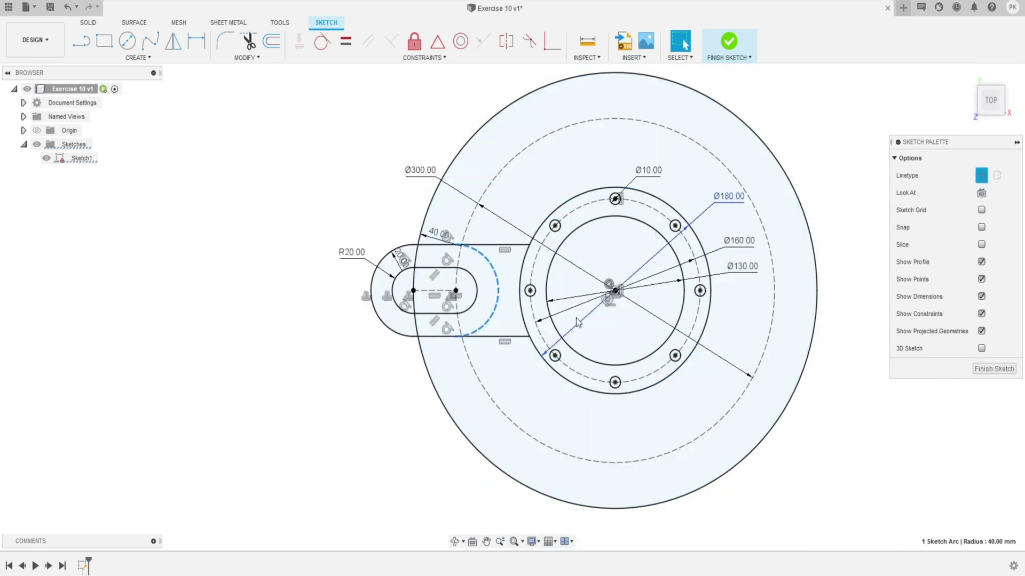
{"action": "scroll", "coordinate": [587, 309], "scroll_direction": "up", "scroll_amount": 1}
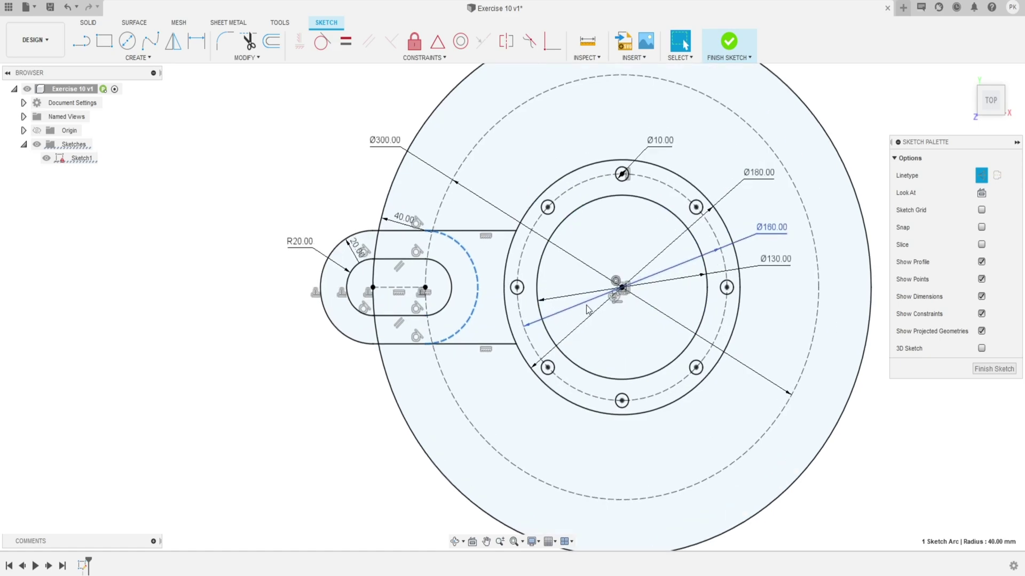
{"action": "double_click", "coordinate": [474, 240]}
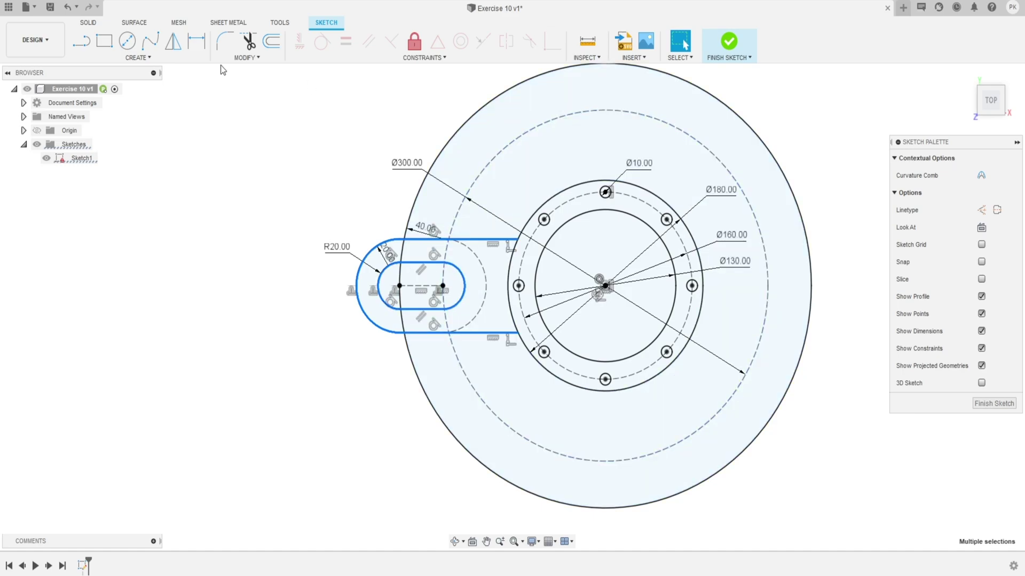
{"action": "left_click", "coordinate": [142, 58]}
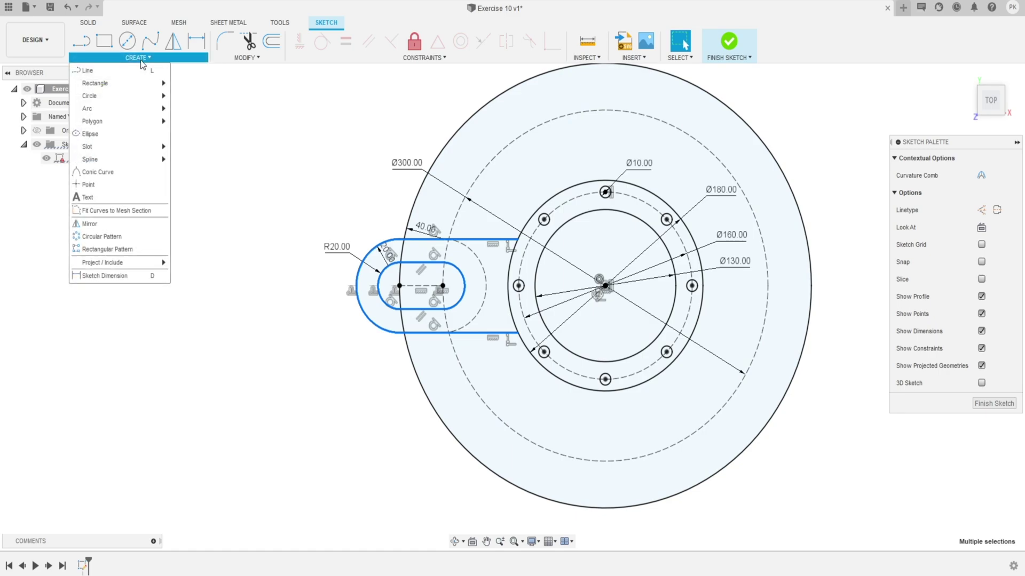
{"action": "left_click", "coordinate": [106, 242]}
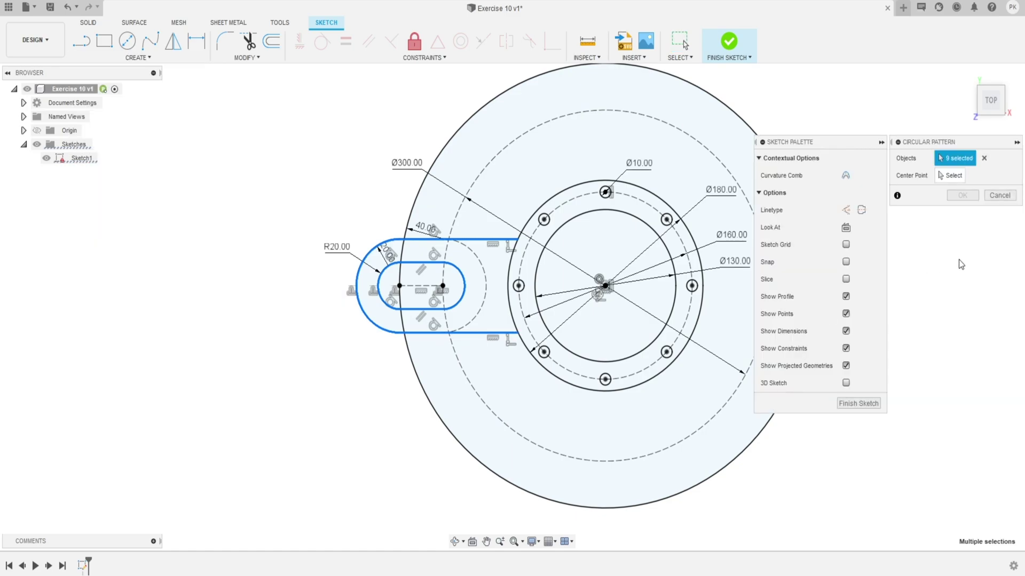
Pattern the slotted arm three times around the sketch centre point
{"action": "left_click", "coordinate": [950, 175]}
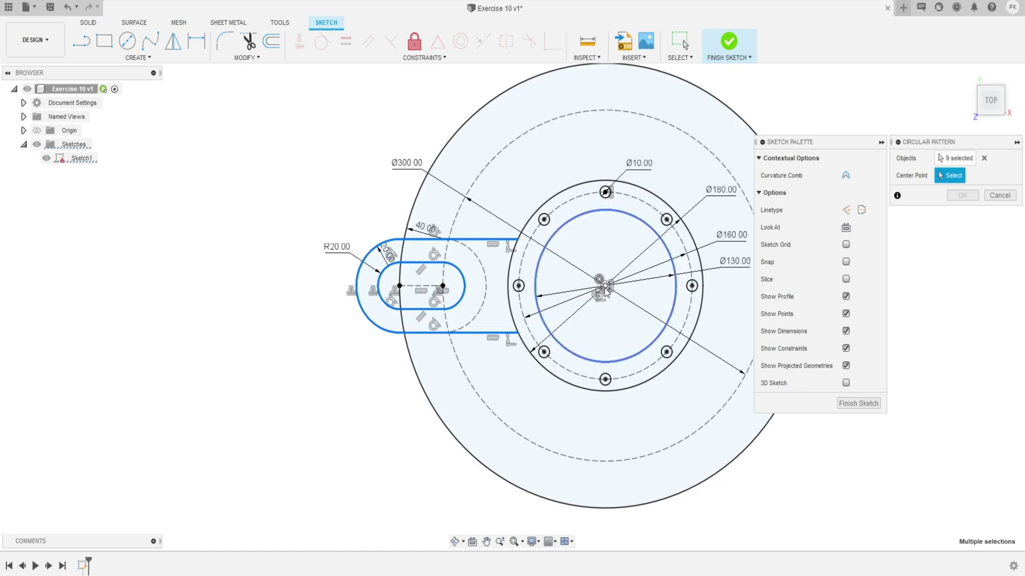
{"action": "left_click", "coordinate": [605, 287]}
{"action": "scroll", "coordinate": [527, 322], "scroll_direction": "down", "scroll_amount": 3}
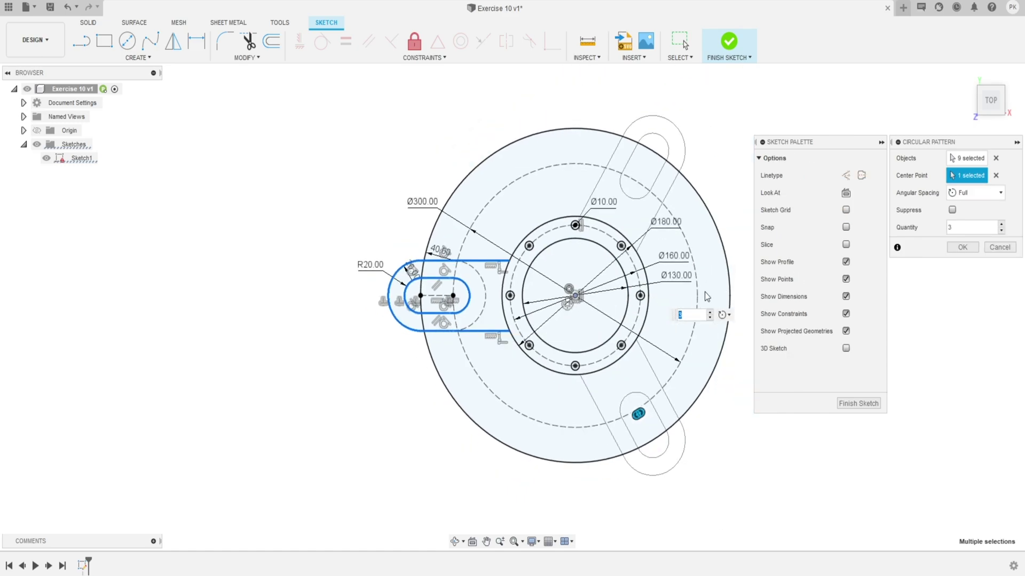
{"action": "scroll", "coordinate": [722, 291], "scroll_direction": "up", "scroll_amount": 2}
{"action": "scroll", "coordinate": [552, 308], "scroll_direction": "down", "scroll_amount": 1}
{"action": "scroll", "coordinate": [663, 333], "scroll_direction": "up", "scroll_amount": 2}
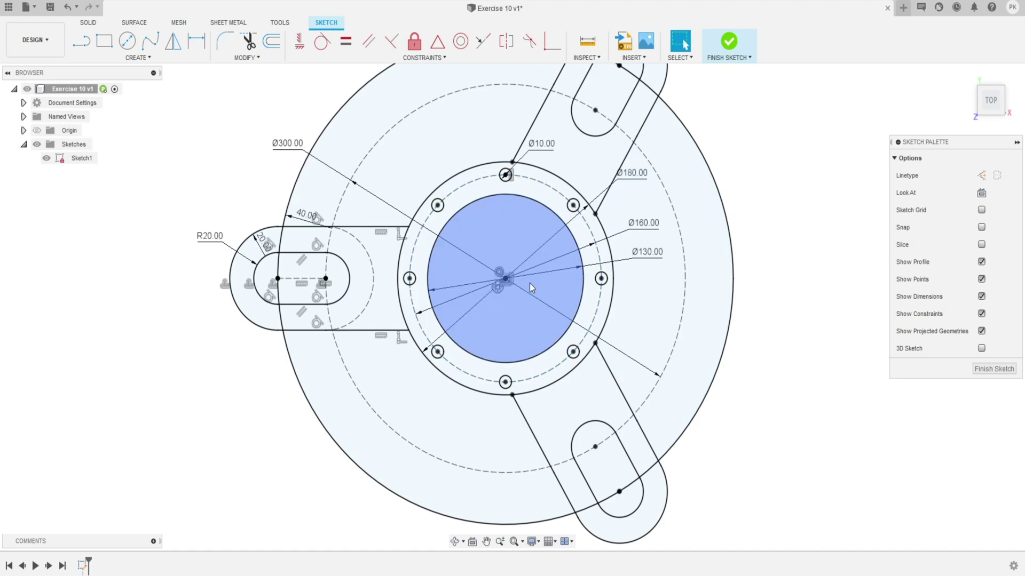
{"action": "scroll", "coordinate": [658, 276], "scroll_direction": "down", "scroll_amount": 3}
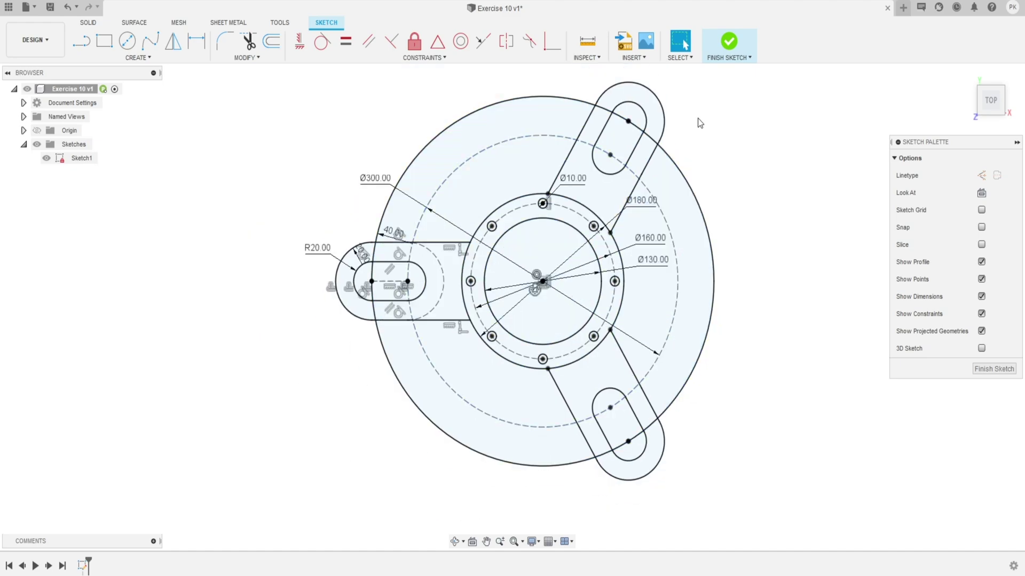
Make the outer Ø380 circle construction geometry and finish the sketch
{"action": "left_click", "coordinate": [691, 192]}
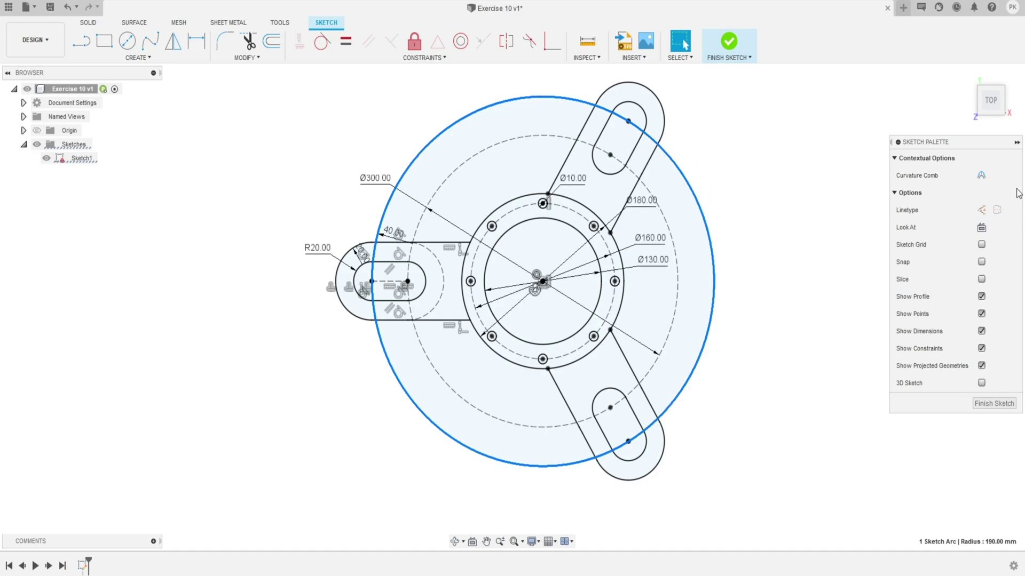
{"action": "left_click", "coordinate": [981, 209]}
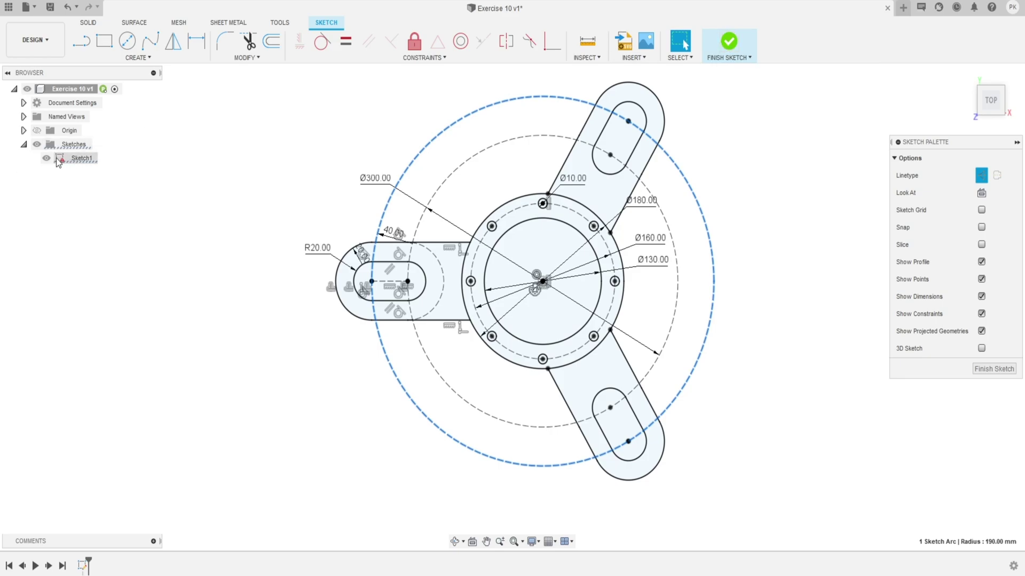
{"action": "left_click", "coordinate": [729, 45]}
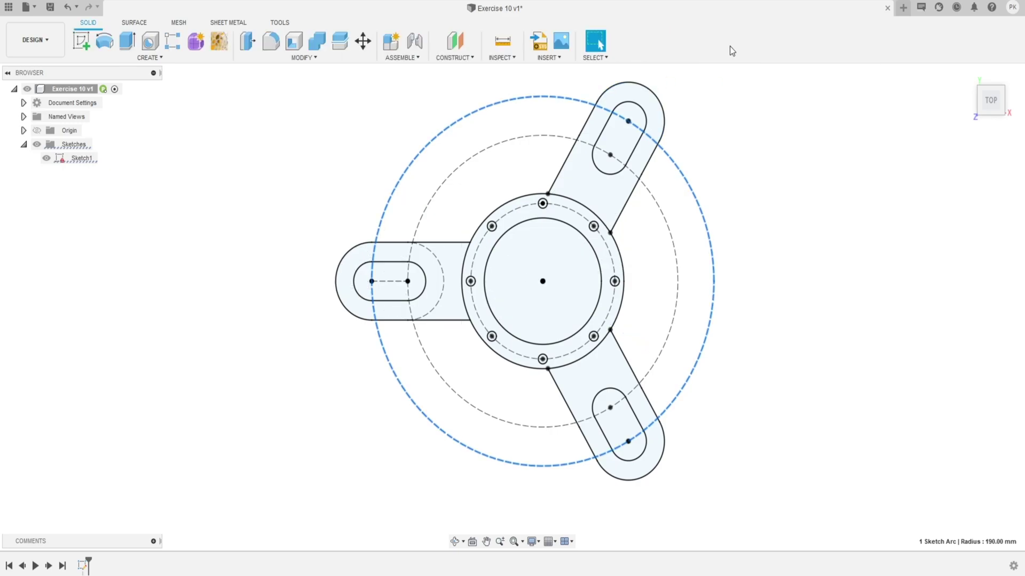
Extrude the central ring and the left, upper-right and lower-right arm profiles 15 mm
{"action": "left_click", "coordinate": [455, 542]}
{"action": "left_click_drag", "start_coordinate": [521, 390], "coordinate": [518, 348]}
{"action": "key", "text": "Escape"}
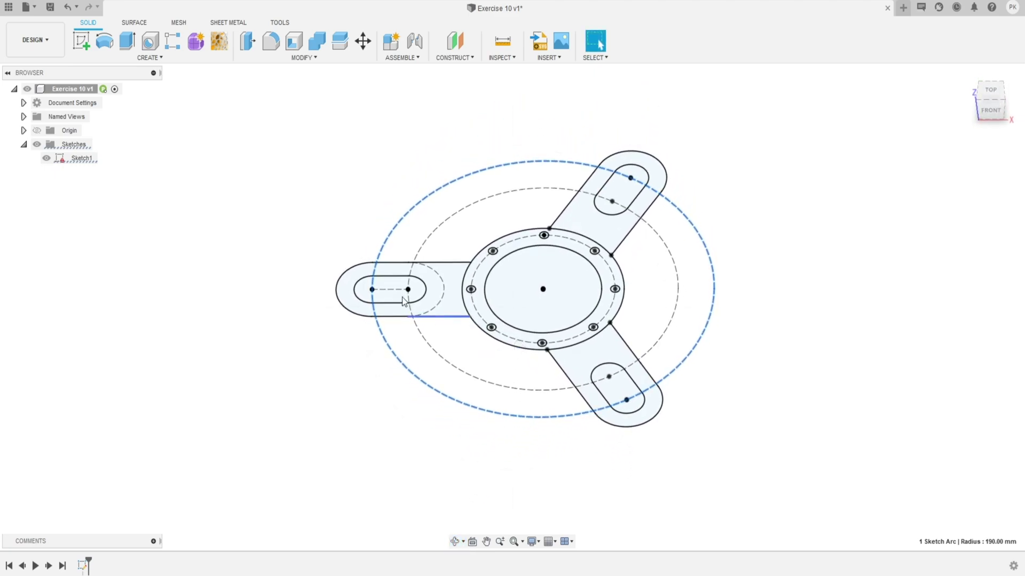
{"action": "left_click", "coordinate": [127, 41]}
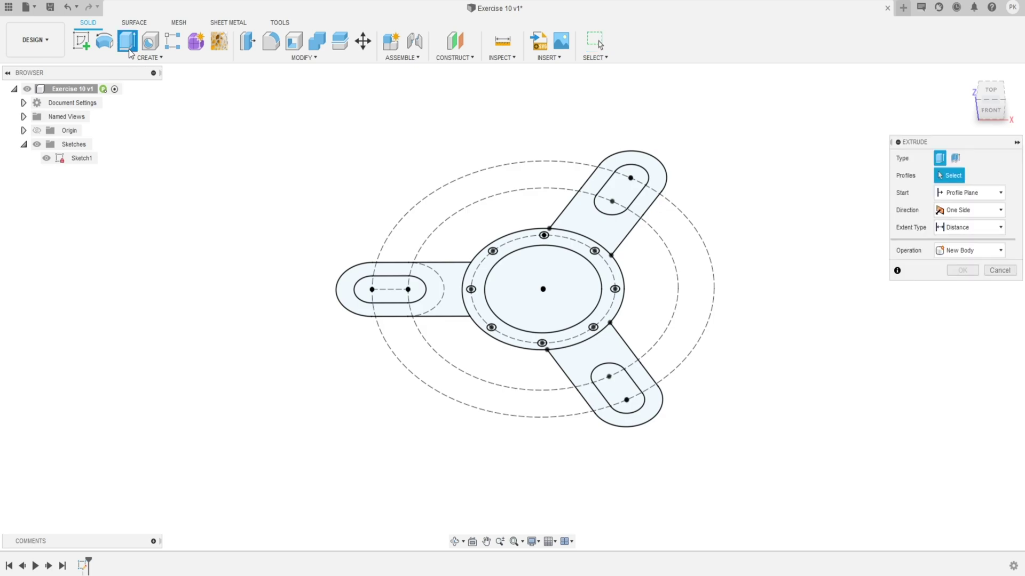
{"action": "left_click", "coordinate": [449, 286]}
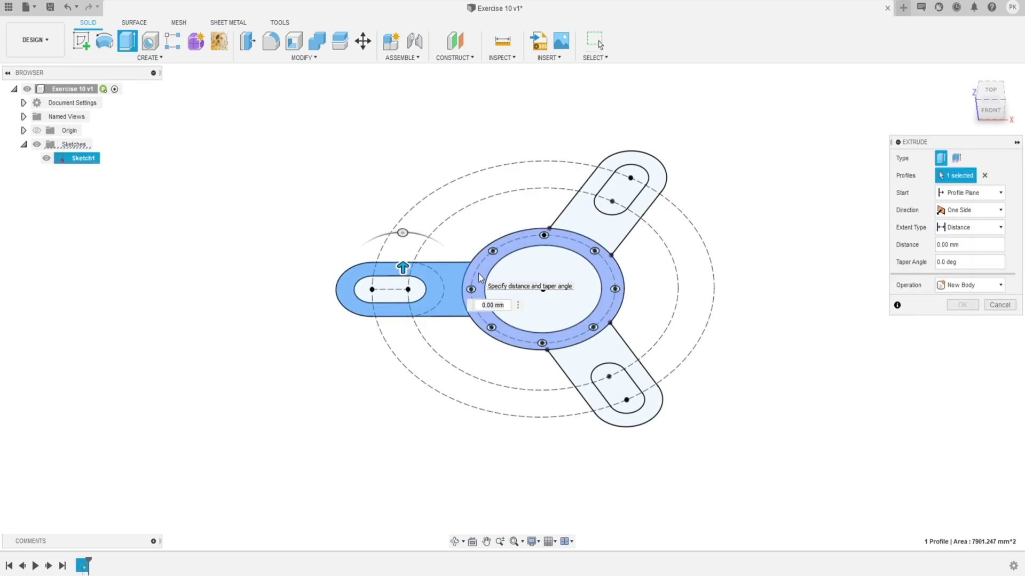
{"action": "left_click", "coordinate": [478, 273]}
{"action": "left_click", "coordinate": [587, 214]}
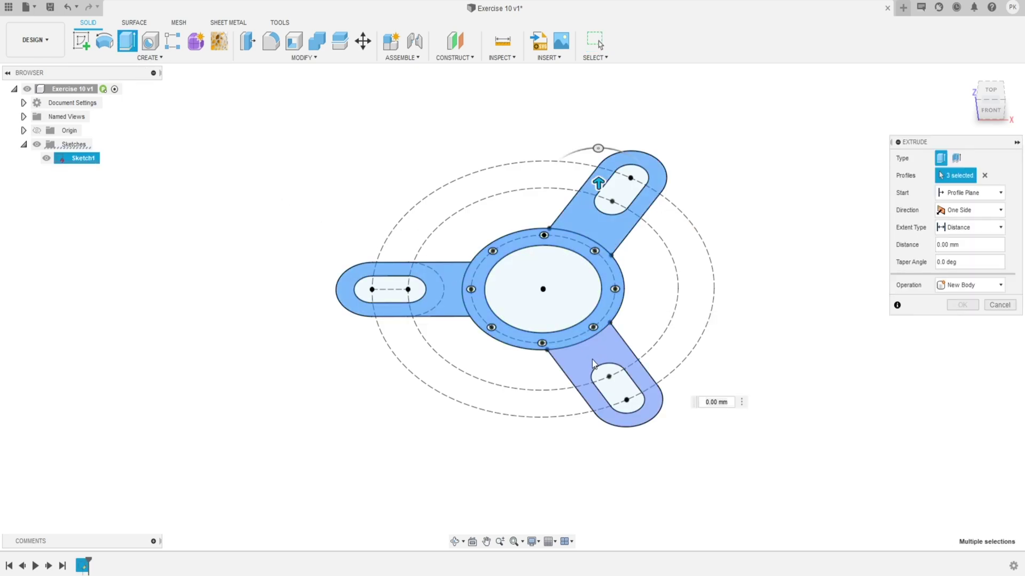
{"action": "left_click", "coordinate": [591, 359]}
{"action": "type", "text": "15"}
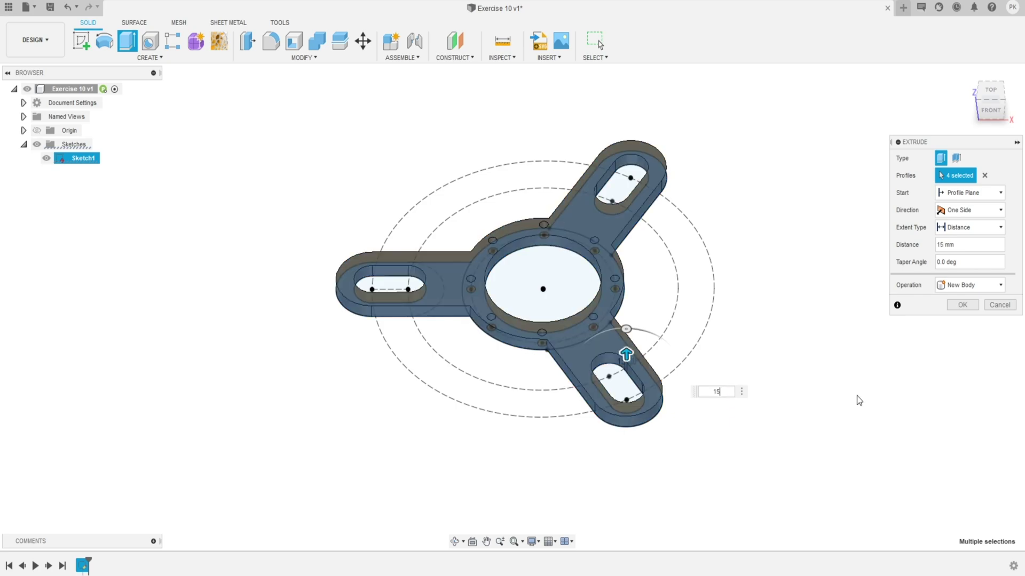
{"action": "left_click", "coordinate": [962, 306]}
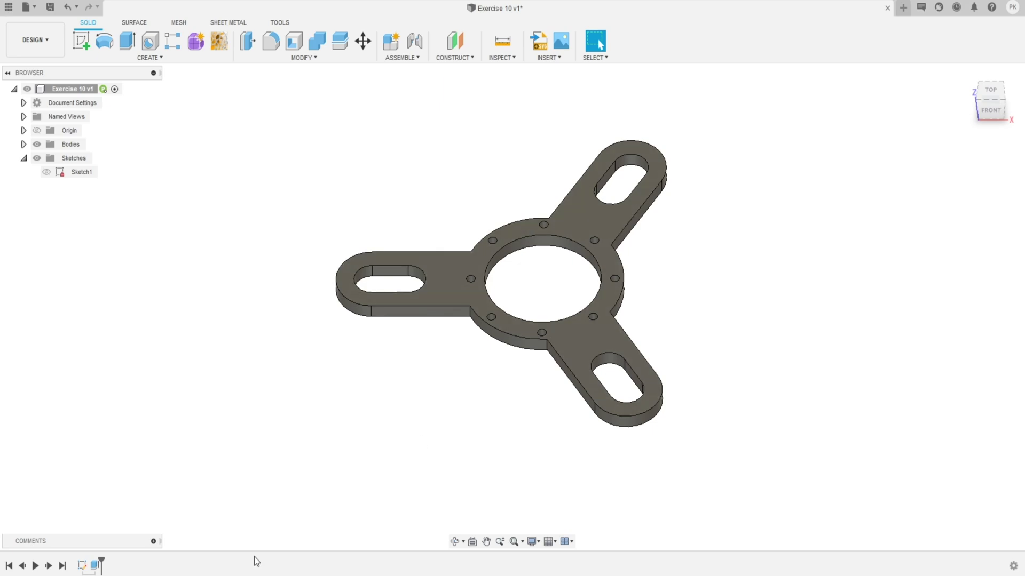
{"action": "scroll", "coordinate": [725, 322], "scroll_direction": "up", "scroll_amount": 1}
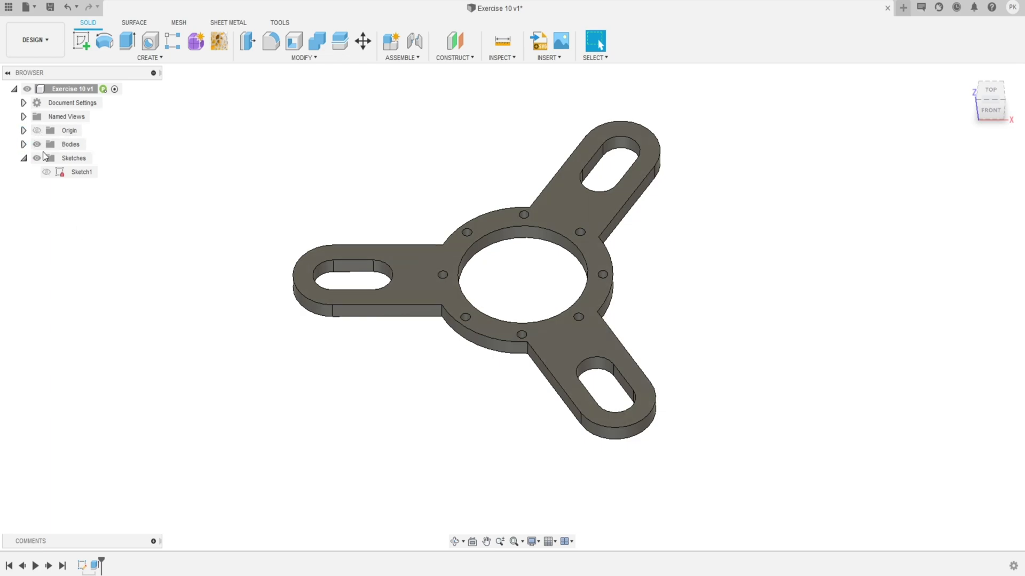
Check Body1 in the browser, then start a new sketch on the XZ front origin plane
{"action": "left_click", "coordinate": [24, 145]}
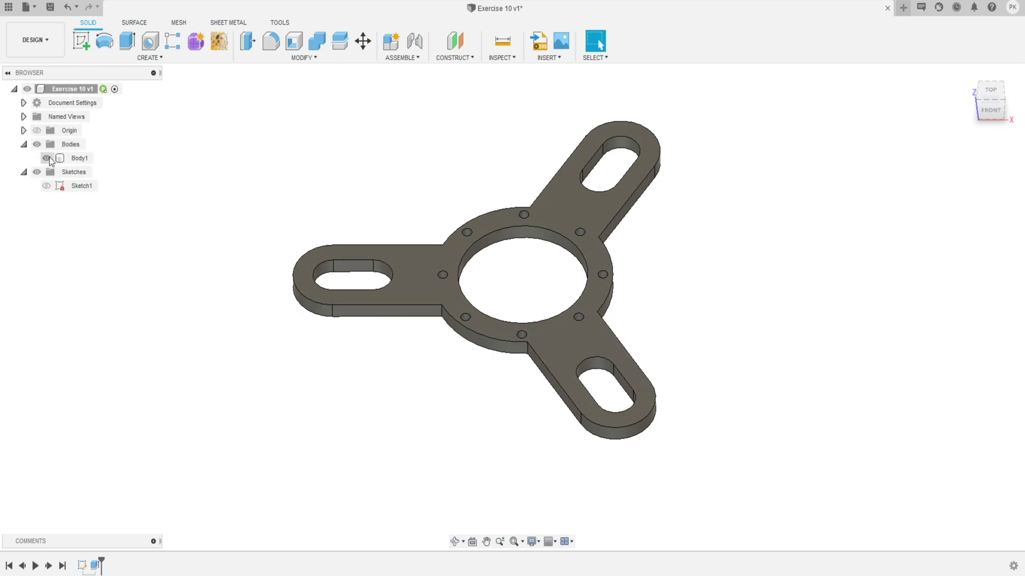
{"action": "left_click", "coordinate": [73, 159]}
{"action": "left_click", "coordinate": [23, 144]}
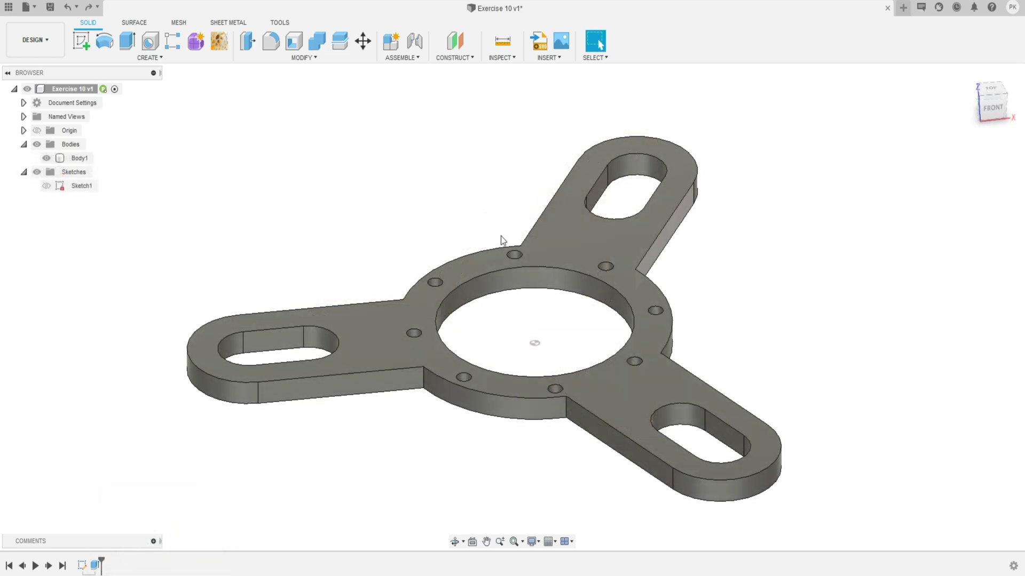
{"action": "left_click", "coordinate": [82, 41]}
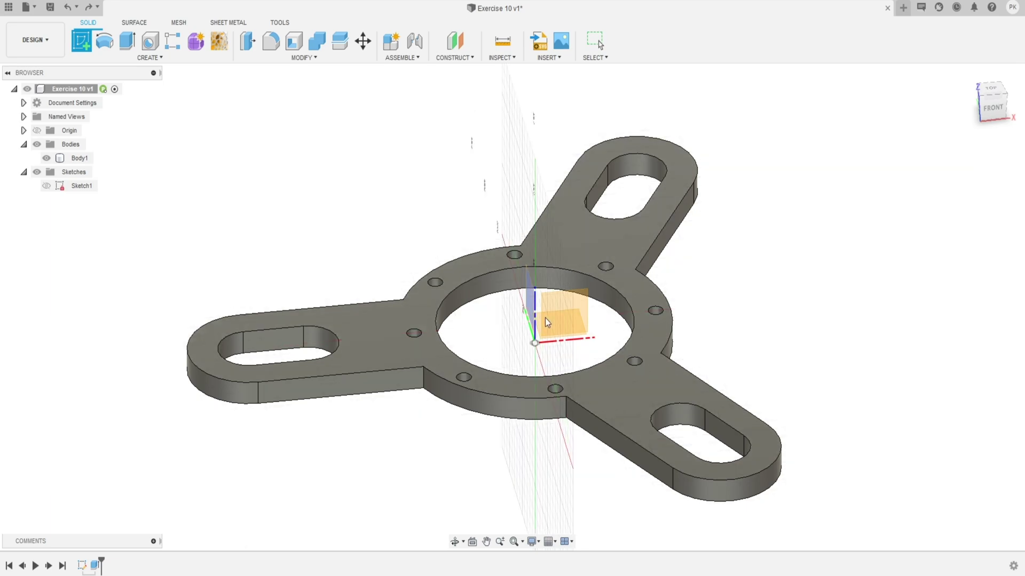
{"action": "left_click", "coordinate": [569, 310]}
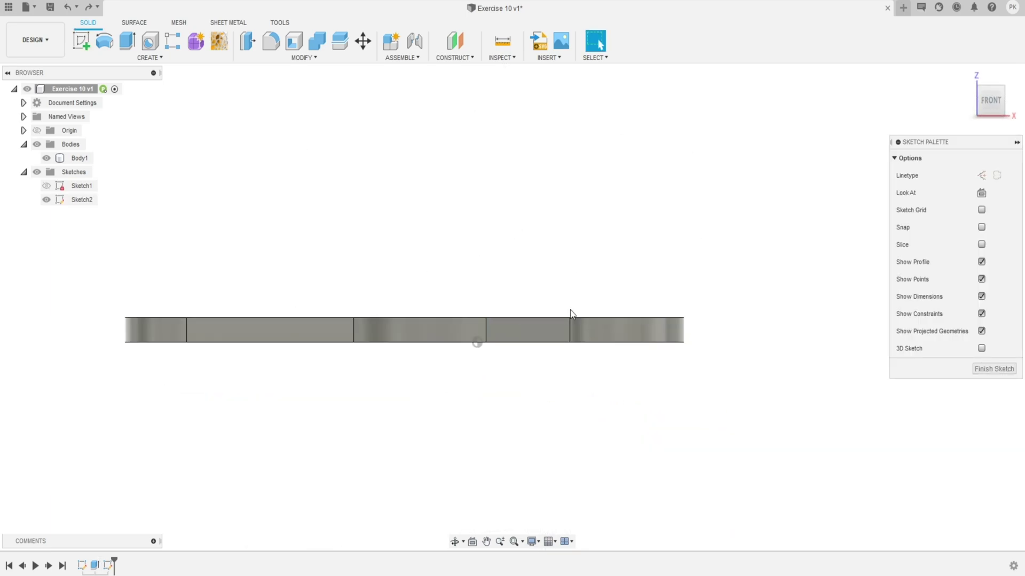
Show the origin and draw the slanted side, small step, flat top and vertical edge to the origin
{"action": "left_click", "coordinate": [37, 130]}
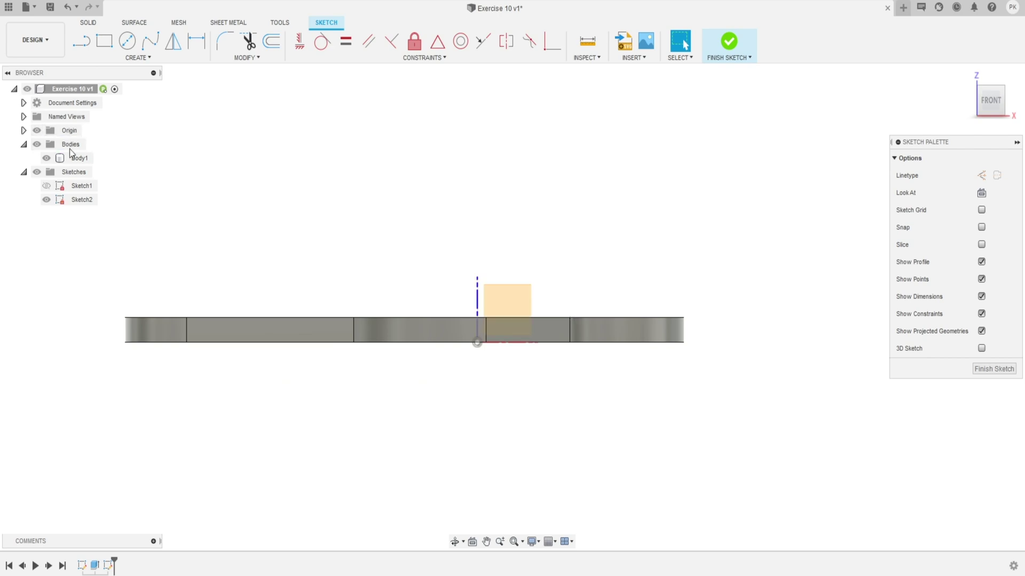
{"action": "left_click", "coordinate": [82, 48]}
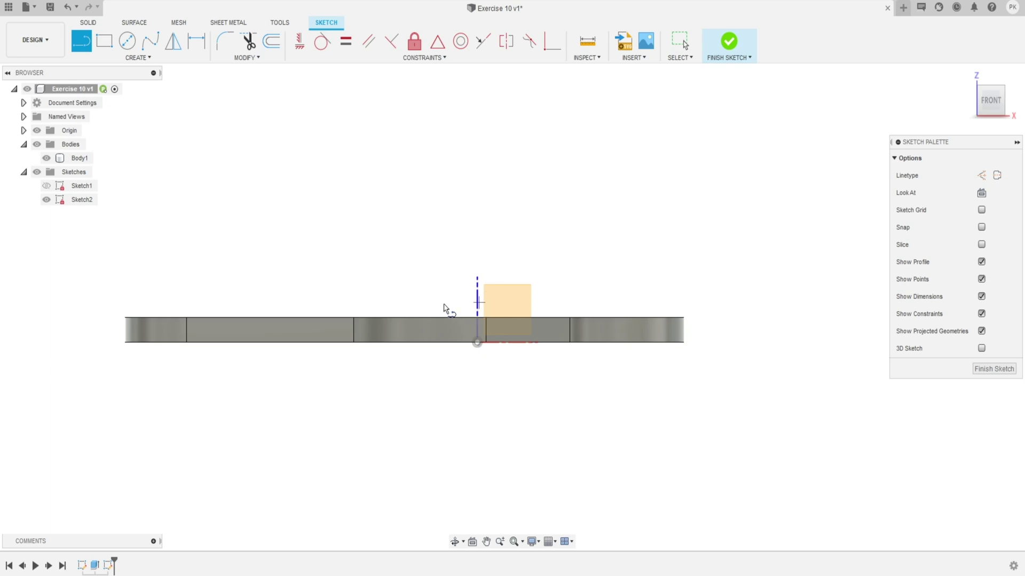
{"action": "left_click", "coordinate": [428, 297]}
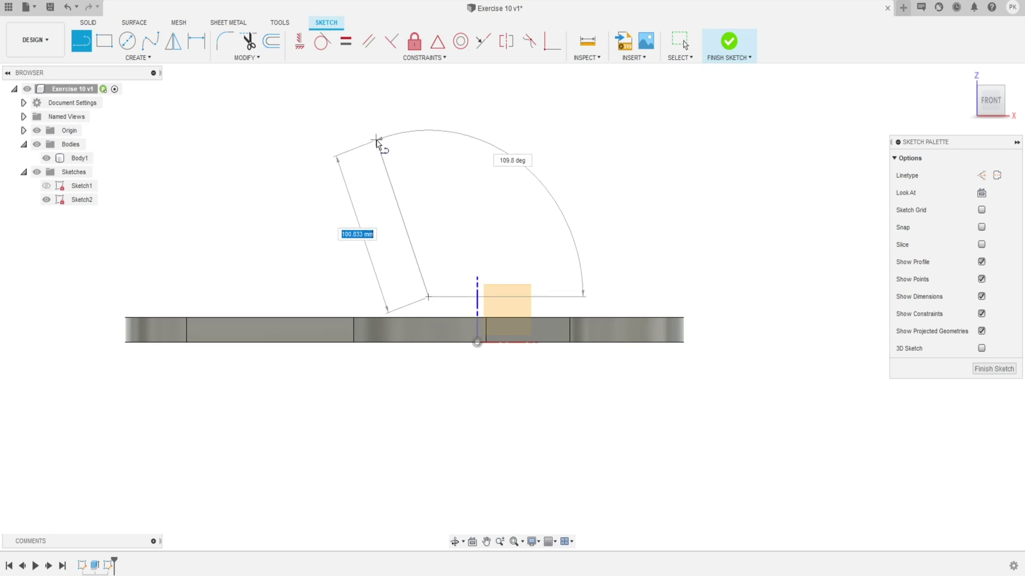
{"action": "left_click", "coordinate": [376, 141]}
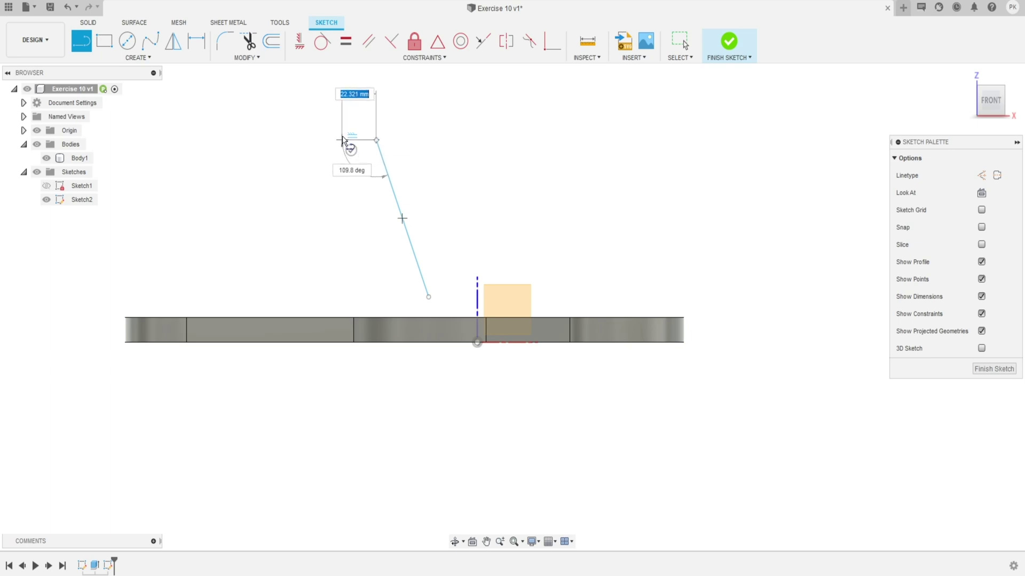
{"action": "left_click", "coordinate": [343, 141]}
{"action": "left_click", "coordinate": [342, 108]}
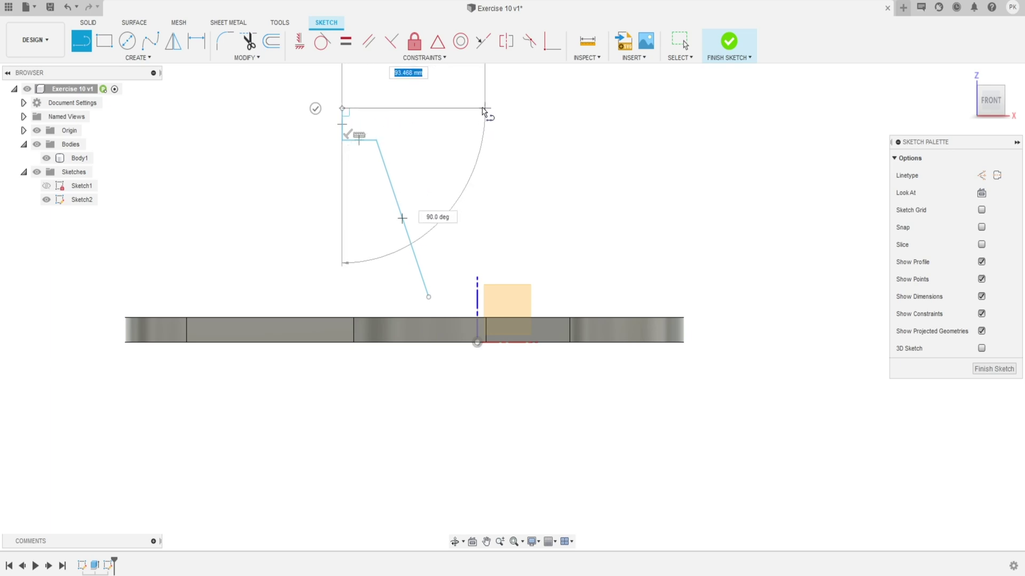
{"action": "left_click", "coordinate": [480, 109]}
{"action": "left_click", "coordinate": [479, 141]}
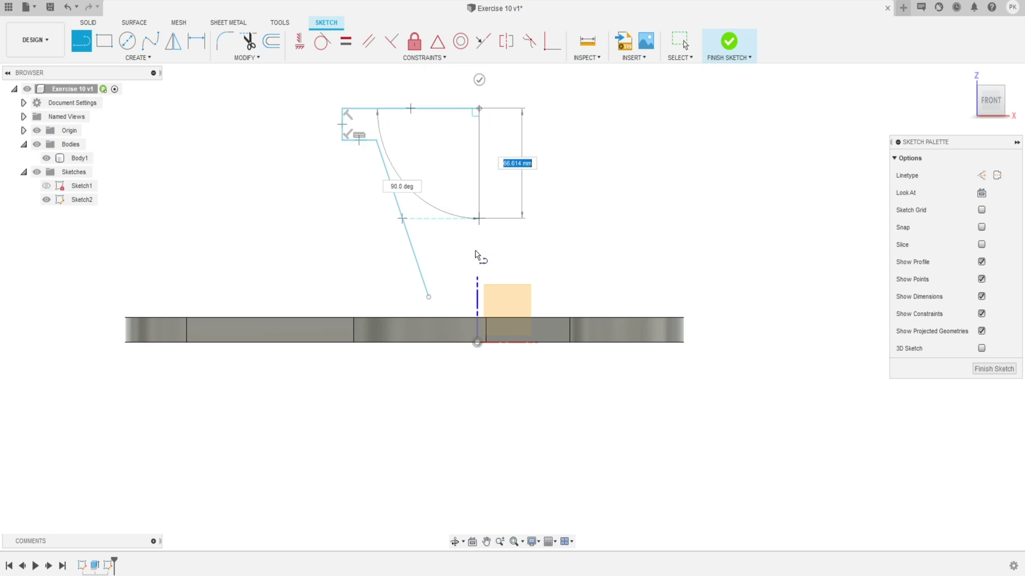
{"action": "left_click", "coordinate": [478, 343]}
{"action": "key", "text": "Escape"}
{"action": "left_click", "coordinate": [477, 237]}
{"action": "left_click", "coordinate": [145, 58]}
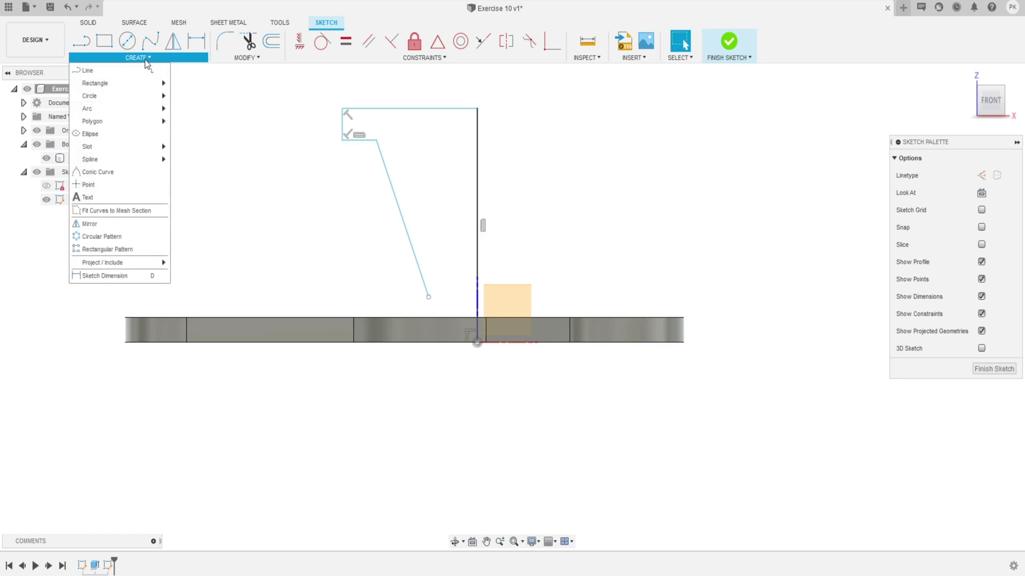
Project the bracket's top edge and snap the slanted side's end onto it
{"action": "mouse_move", "coordinate": [117, 262]}
{"action": "left_click", "coordinate": [186, 264]}
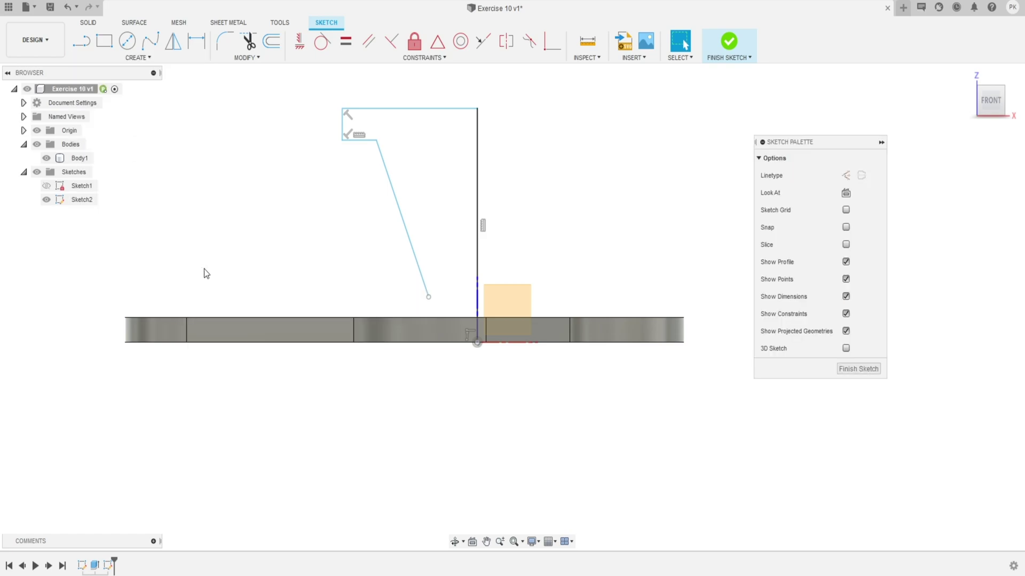
{"action": "left_click", "coordinate": [421, 318]}
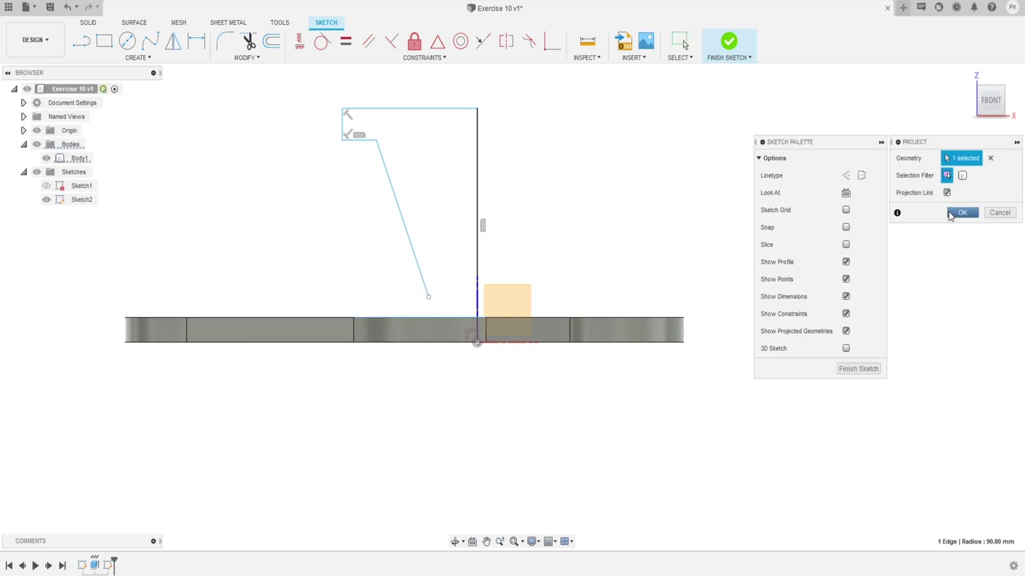
{"action": "left_click", "coordinate": [961, 213]}
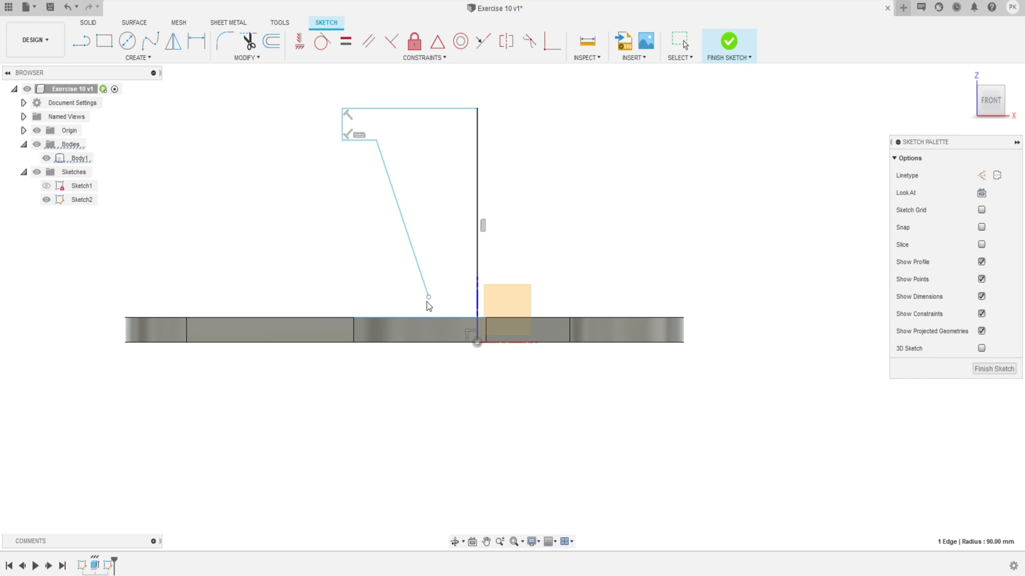
{"action": "scroll", "coordinate": [446, 319], "scroll_direction": "down", "scroll_amount": 1}
{"action": "scroll", "coordinate": [422, 305], "scroll_direction": "up", "scroll_amount": 3}
{"action": "left_click_drag", "start_coordinate": [438, 302], "coordinate": [406, 325]}
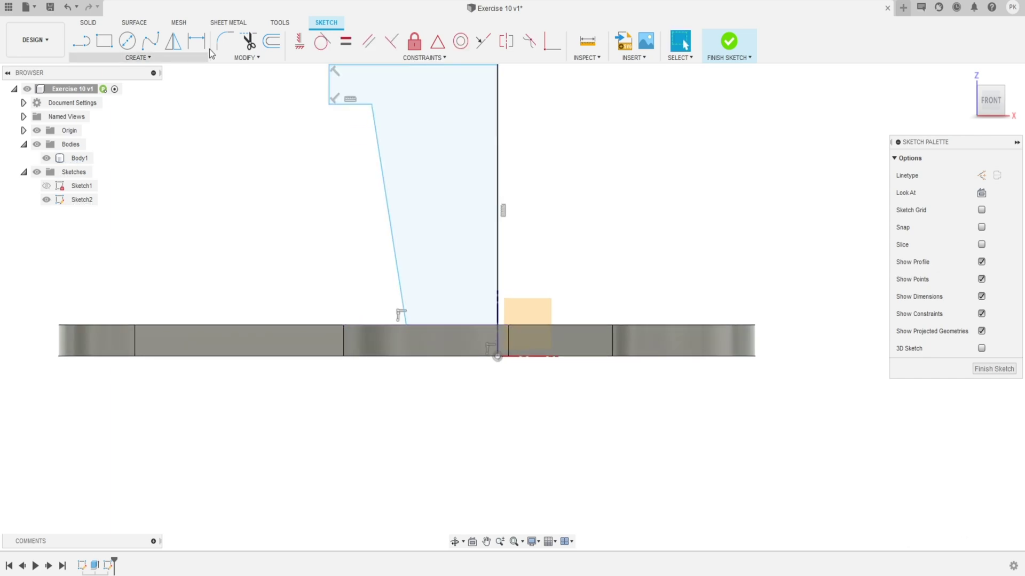
Dimension the outline's top edge to a 65 mm width
{"action": "left_click", "coordinate": [197, 40]}
{"action": "scroll", "coordinate": [427, 184], "scroll_direction": "down", "scroll_amount": 1}
{"action": "scroll", "coordinate": [419, 115], "scroll_direction": "up", "scroll_amount": 1}
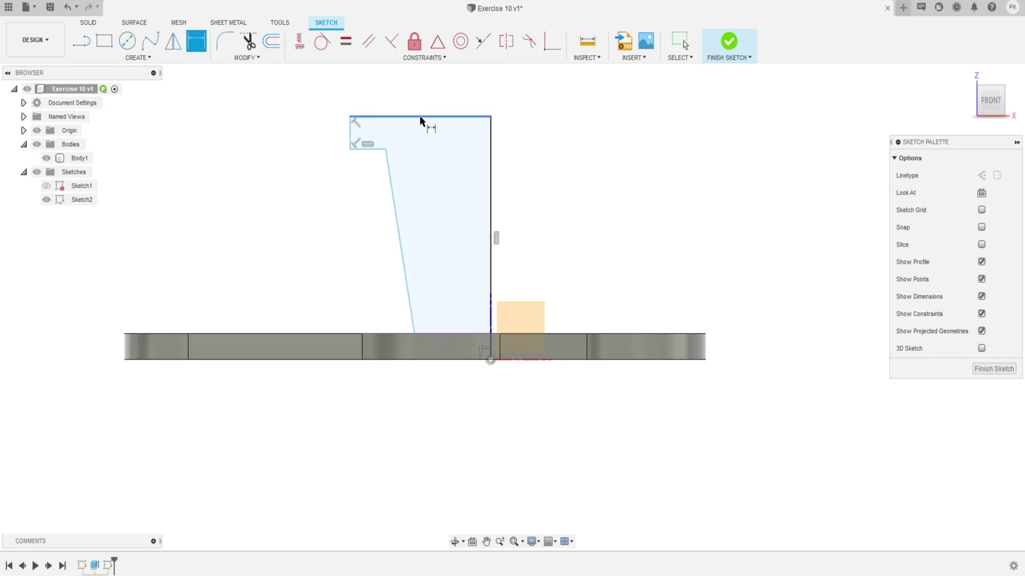
{"action": "left_click", "coordinate": [419, 115]}
{"action": "left_click", "coordinate": [422, 83]}
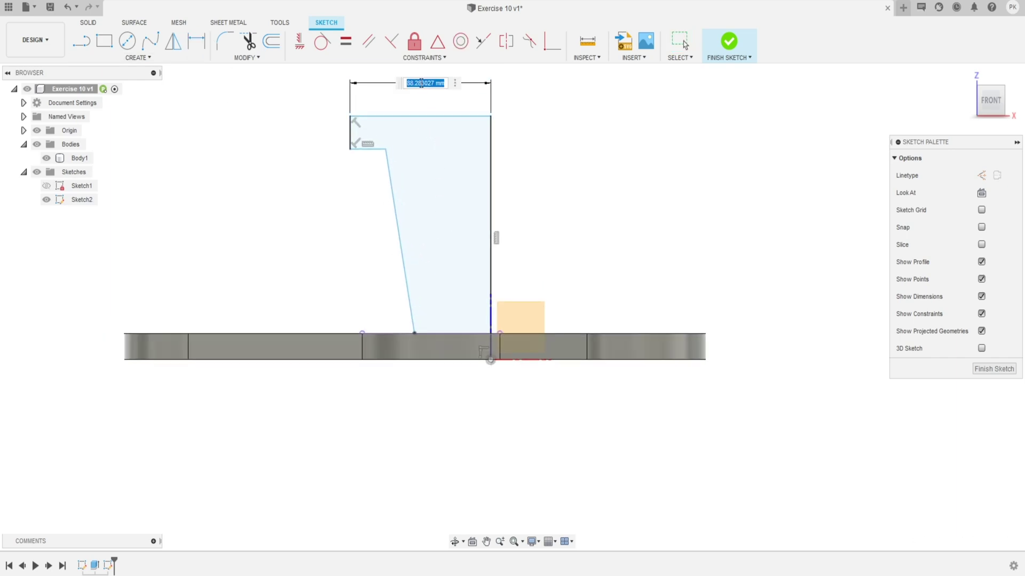
{"action": "type", "text": "65"}
{"action": "key", "text": "Return"}
{"action": "key", "text": "Escape"}
{"action": "mouse_move", "coordinate": [392, 162]}
{"action": "left_mouse_down"}
{"action": "mouse_move", "coordinate": [422, 168]}
{"action": "mouse_move", "coordinate": [413, 171]}
{"action": "left_mouse_up"}
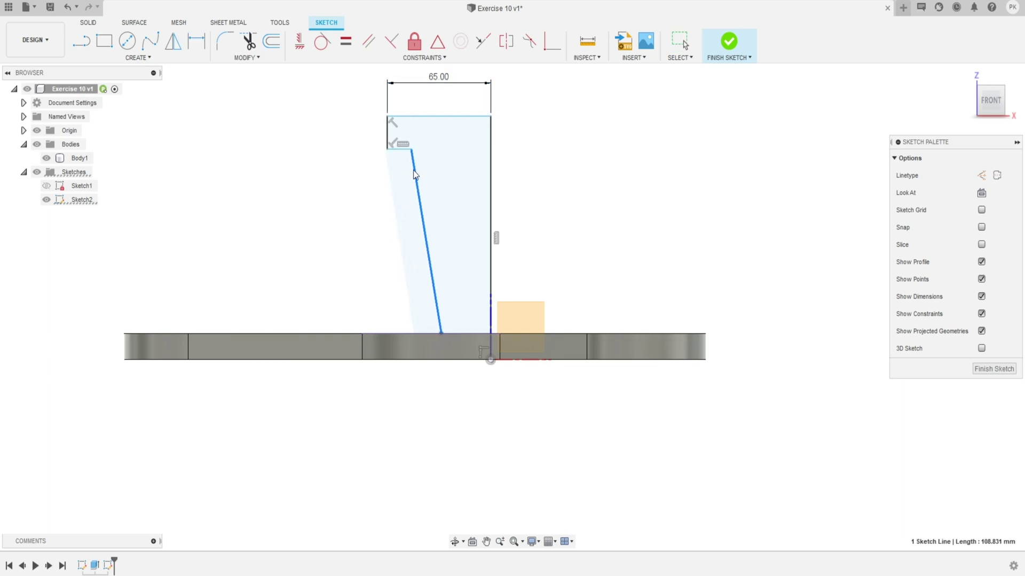
{"action": "left_click", "coordinate": [401, 171]}
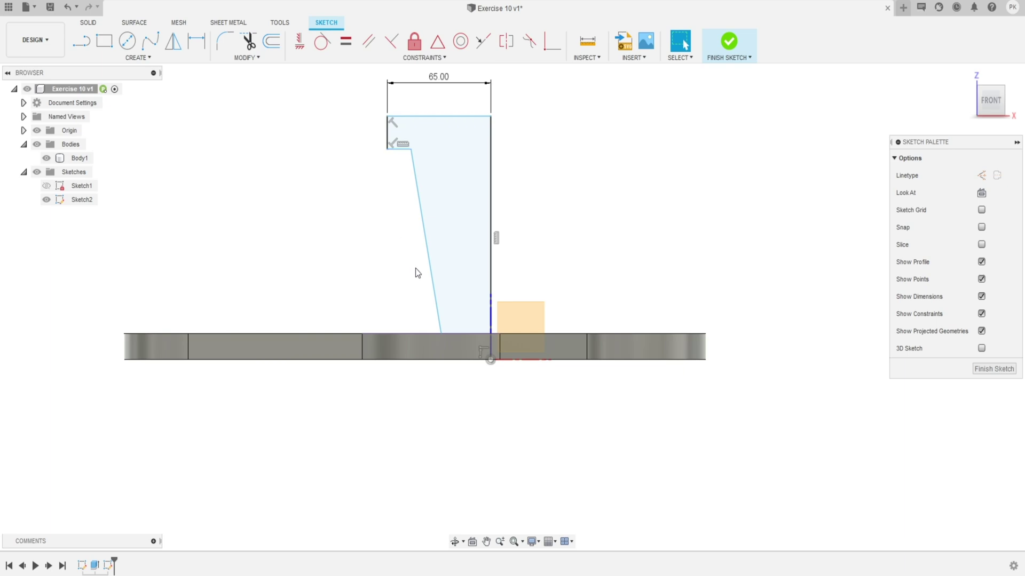
Draw an inner slanted line from the top edge to the bracket and make it parallel to the outer one
{"action": "key", "text": "l"}
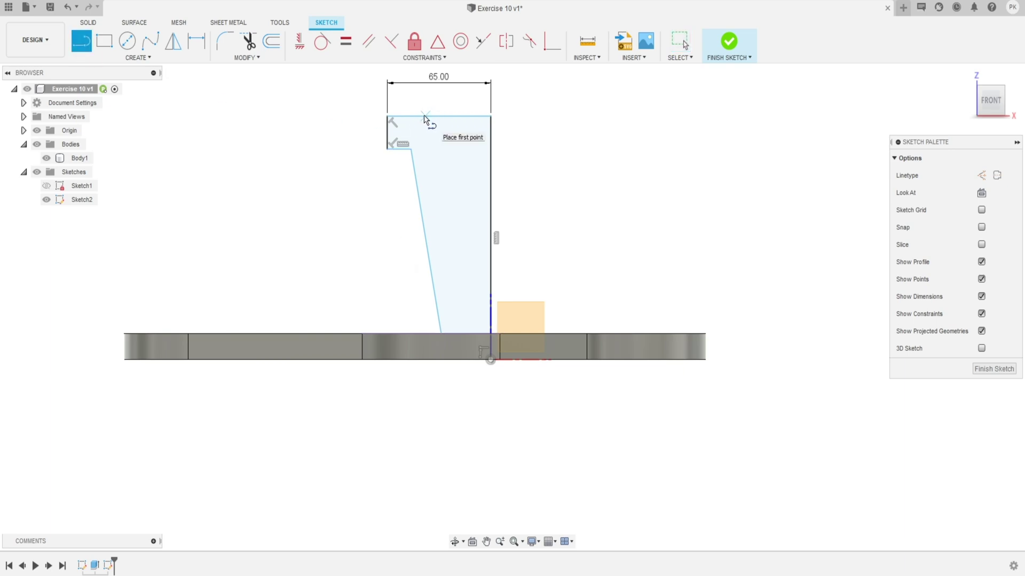
{"action": "left_click", "coordinate": [423, 146]}
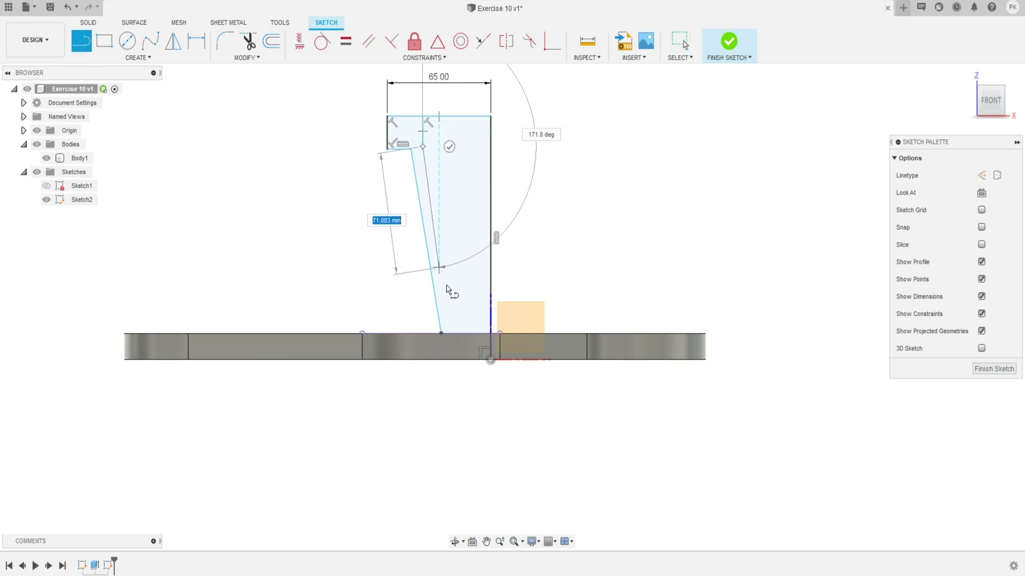
{"action": "left_click", "coordinate": [454, 331]}
{"action": "key", "text": "Escape"}
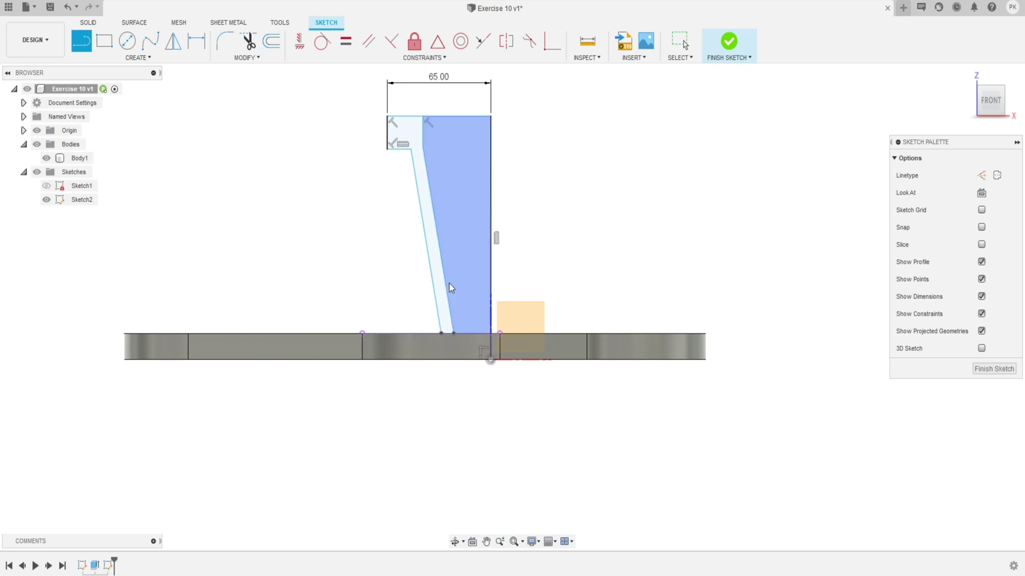
{"action": "key", "text": "Escape"}
{"action": "left_click", "coordinate": [444, 268]}
{"action": "left_click", "coordinate": [430, 264], "text": "shift"}
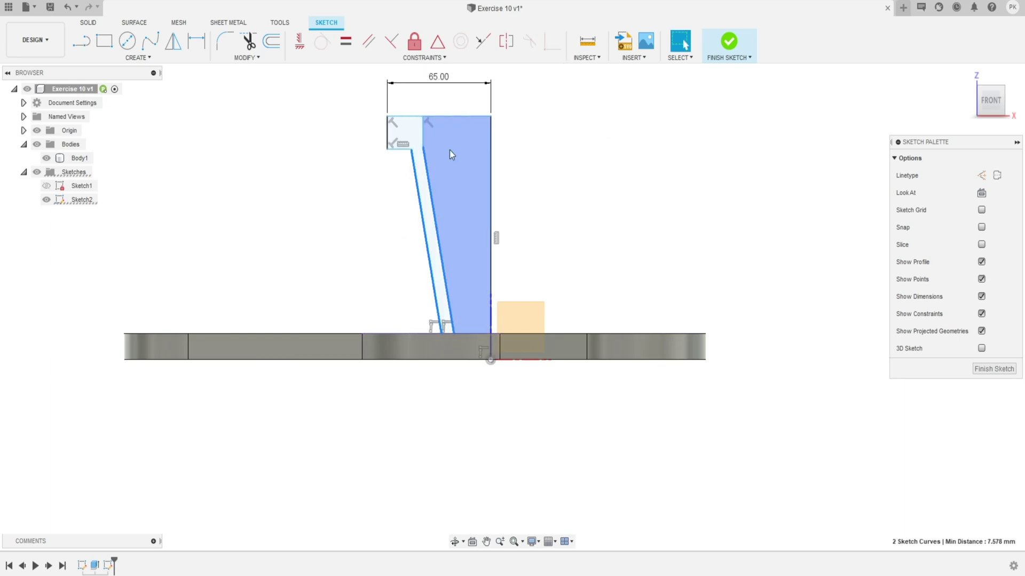
{"action": "left_click", "coordinate": [368, 40]}
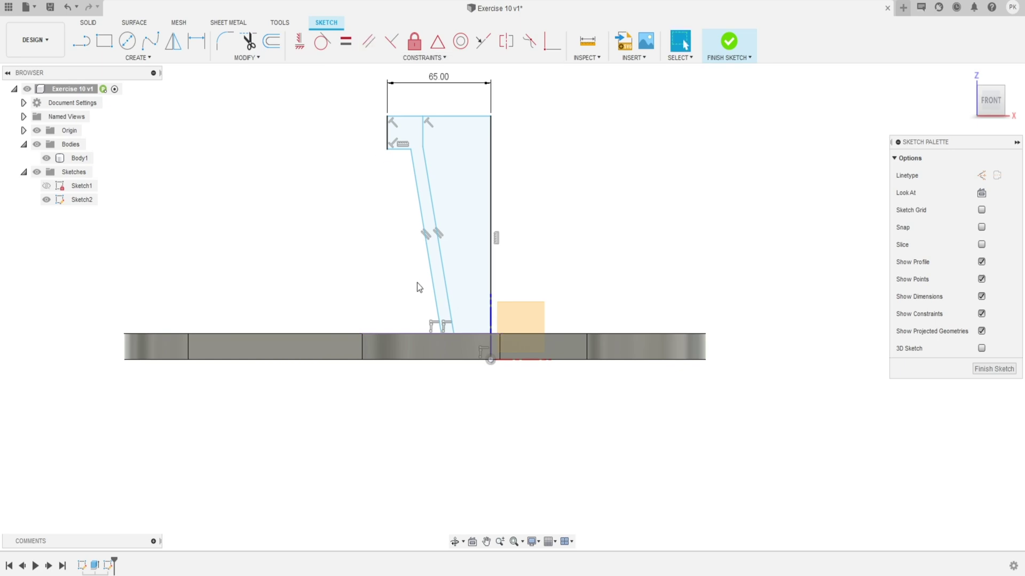
Dimension the slanted line's foot from the origin, undoing the mistaken 65 value to leave 23.22 mm
{"action": "left_click", "coordinate": [197, 41]}
{"action": "scroll", "coordinate": [464, 350], "scroll_direction": "up", "scroll_amount": 3}
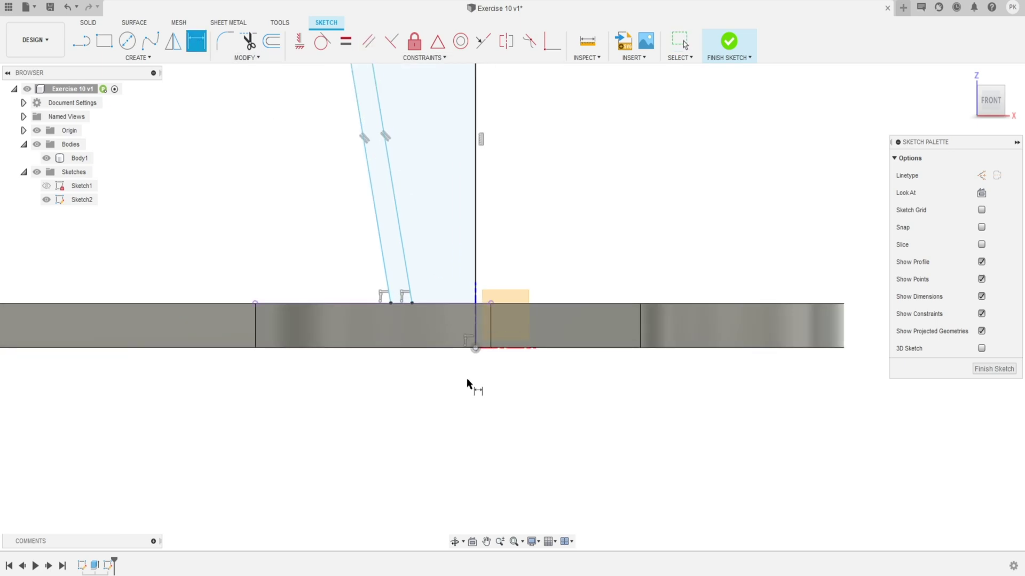
{"action": "scroll", "coordinate": [457, 359], "scroll_direction": "down", "scroll_amount": 3}
{"action": "scroll", "coordinate": [460, 265], "scroll_direction": "up", "scroll_amount": 3}
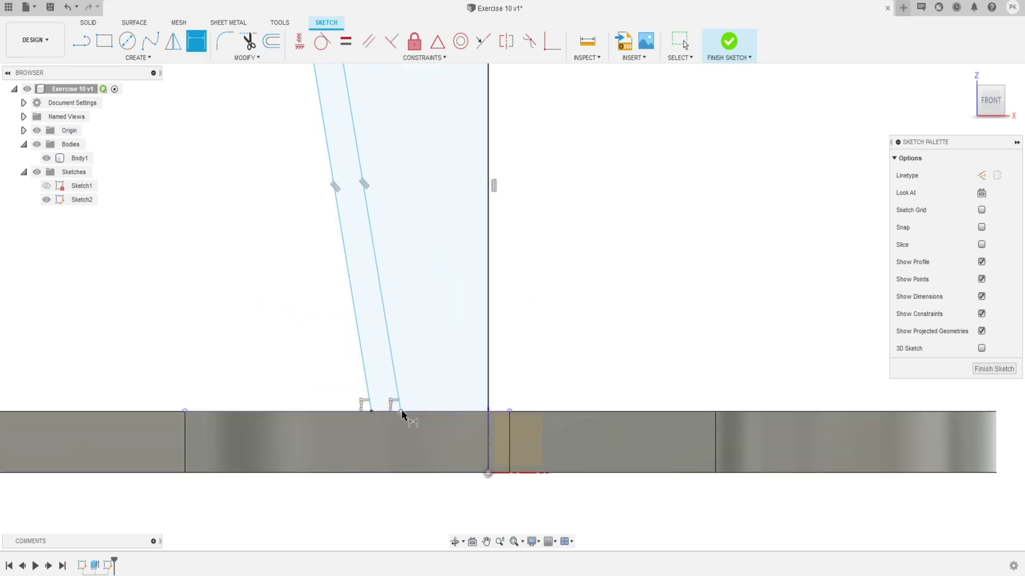
{"action": "left_click", "coordinate": [487, 396]}
{"action": "scroll", "coordinate": [486, 395], "scroll_direction": "down", "scroll_amount": 2}
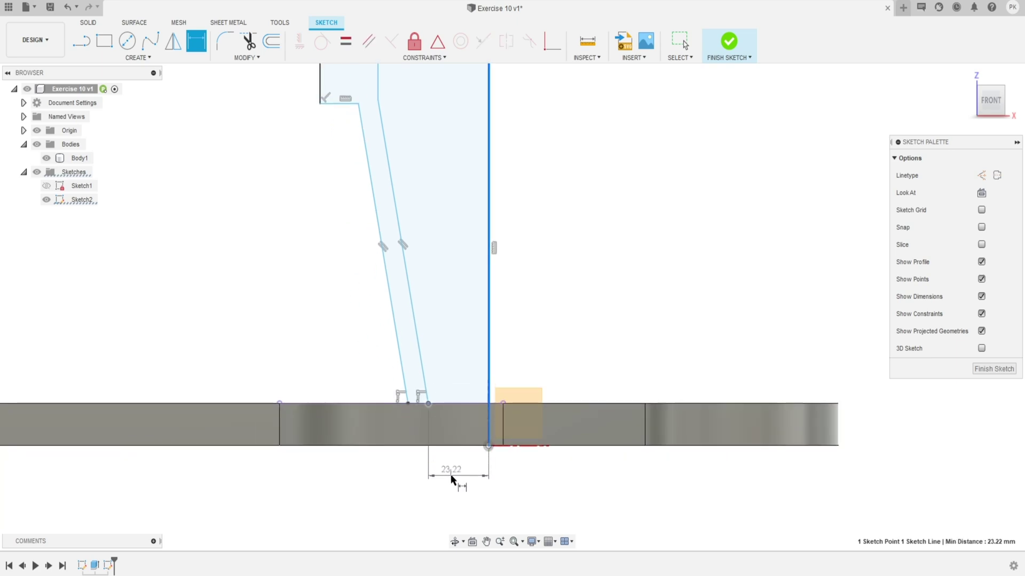
{"action": "left_click", "coordinate": [452, 477]}
{"action": "type", "text": "65"}
{"action": "key", "text": "Return"}
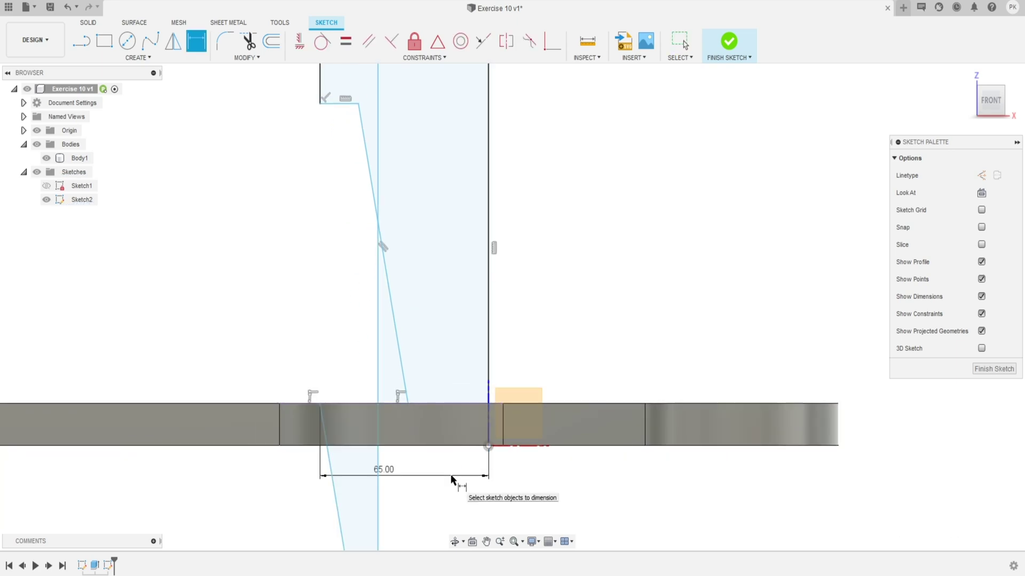
{"action": "scroll", "coordinate": [508, 383], "scroll_direction": "down", "scroll_amount": 3}
{"action": "key", "text": "Escape"}
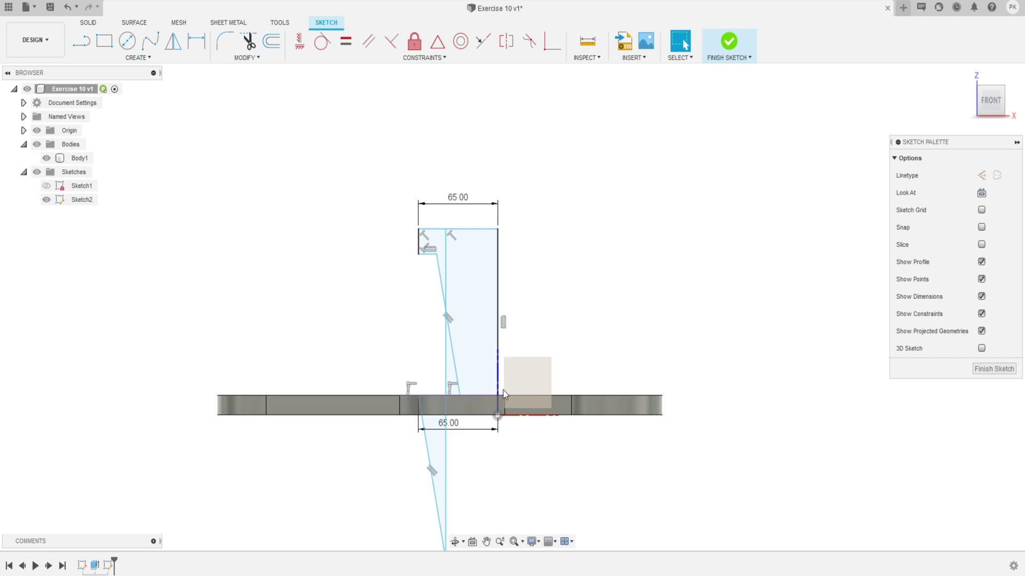
{"action": "scroll", "coordinate": [503, 390], "scroll_direction": "down", "scroll_amount": 1}
{"action": "key", "text": "ctrl+z"}
{"action": "scroll", "coordinate": [456, 401], "scroll_direction": "up", "scroll_amount": 2}
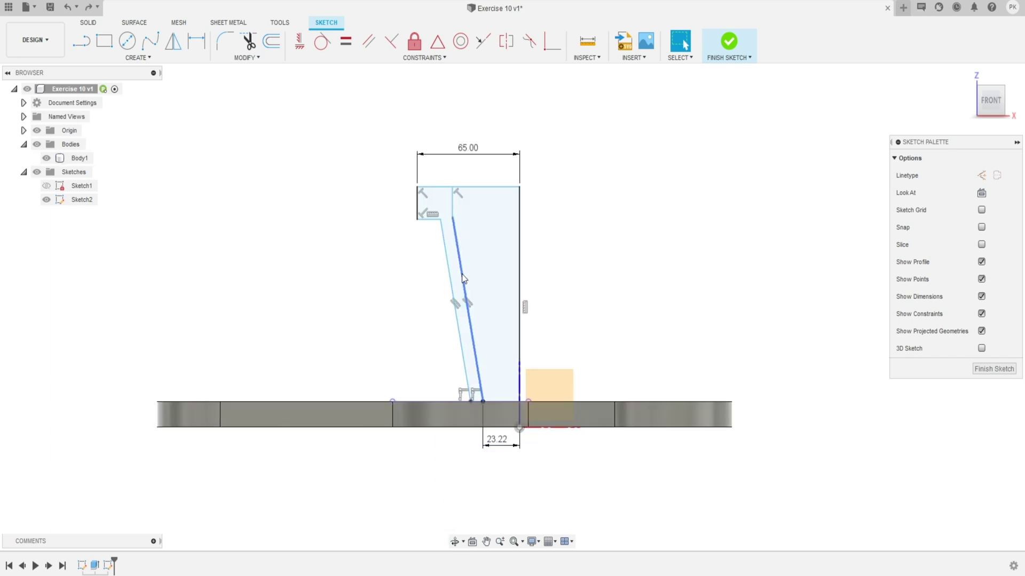
Constrain the two upper points vertical so the short joining line stands upright
{"action": "left_click", "coordinate": [452, 217]}
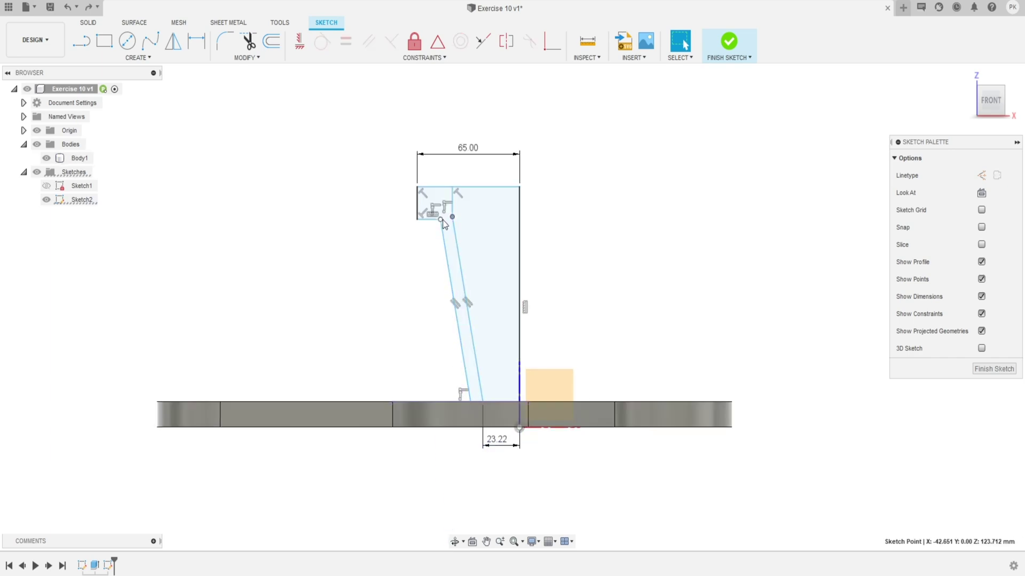
{"action": "left_click", "coordinate": [440, 219], "text": "shift"}
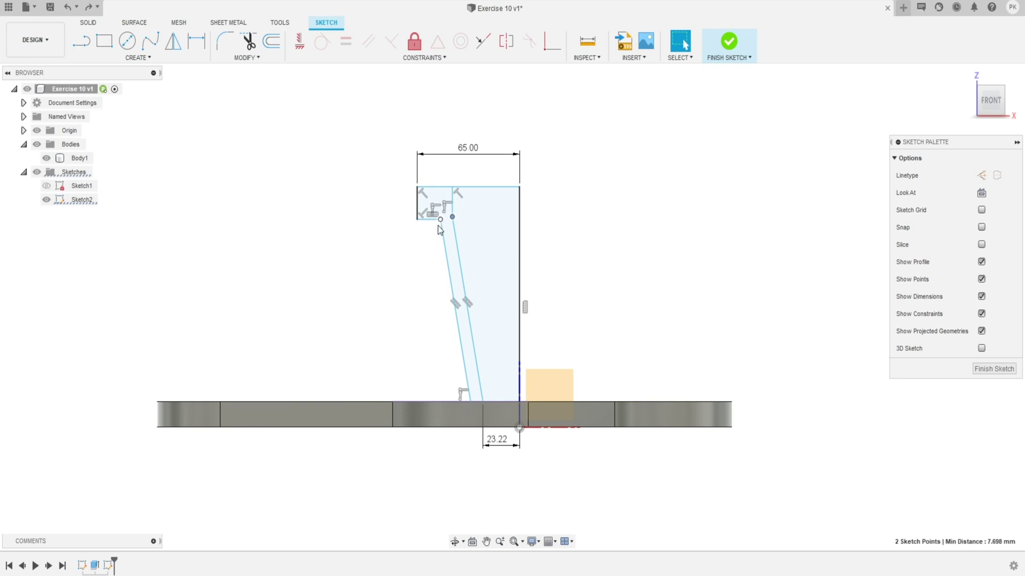
{"action": "left_click", "coordinate": [298, 43]}
{"action": "scroll", "coordinate": [453, 220], "scroll_direction": "up", "scroll_amount": 2}
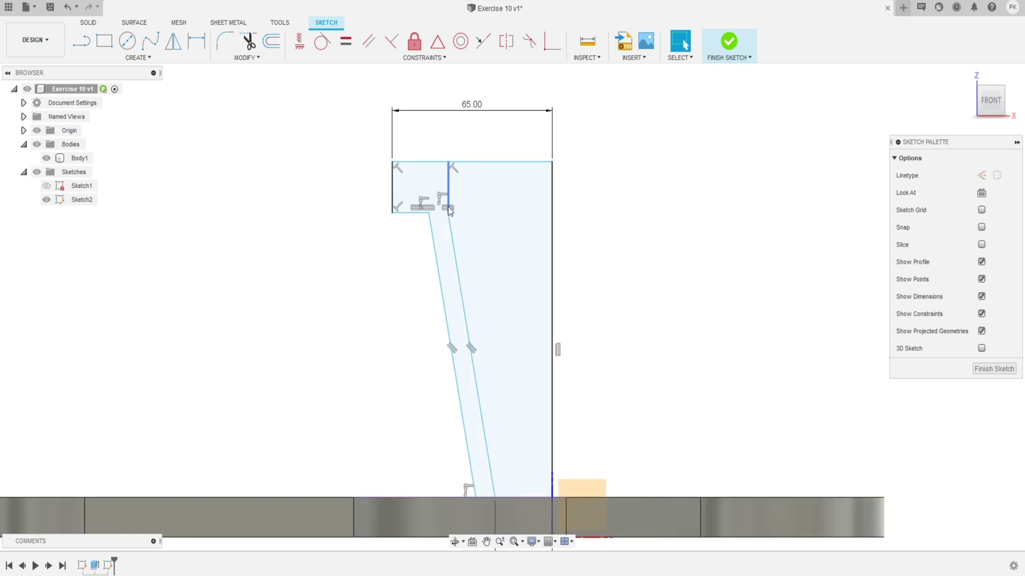
{"action": "mouse_move", "coordinate": [456, 213]}
{"action": "left_mouse_down"}
{"action": "mouse_move", "coordinate": [471, 215]}
{"action": "mouse_move", "coordinate": [447, 214]}
{"action": "left_mouse_up"}
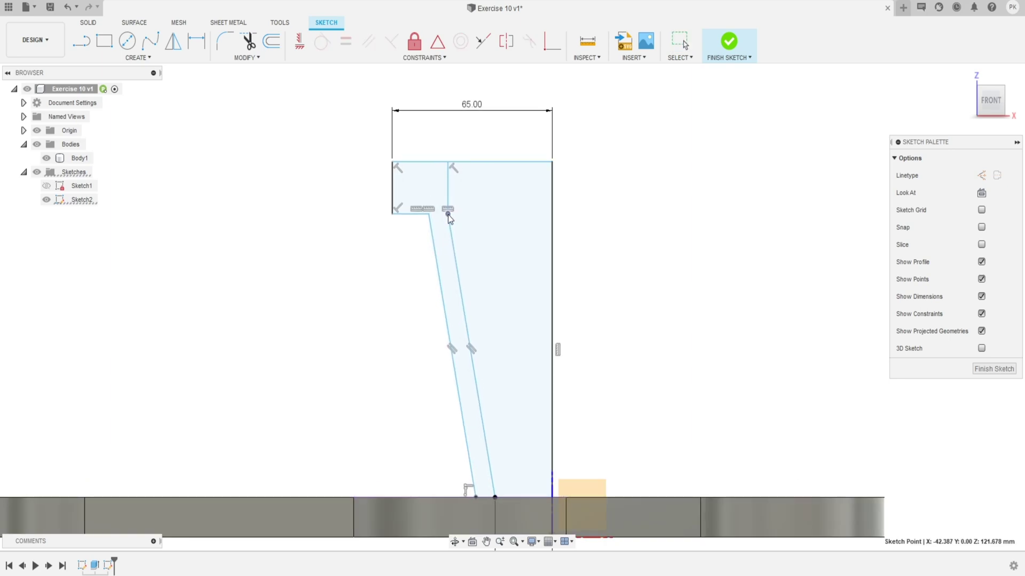
{"action": "key", "text": "Escape"}
{"action": "scroll", "coordinate": [446, 386], "scroll_direction": "down", "scroll_amount": 3}
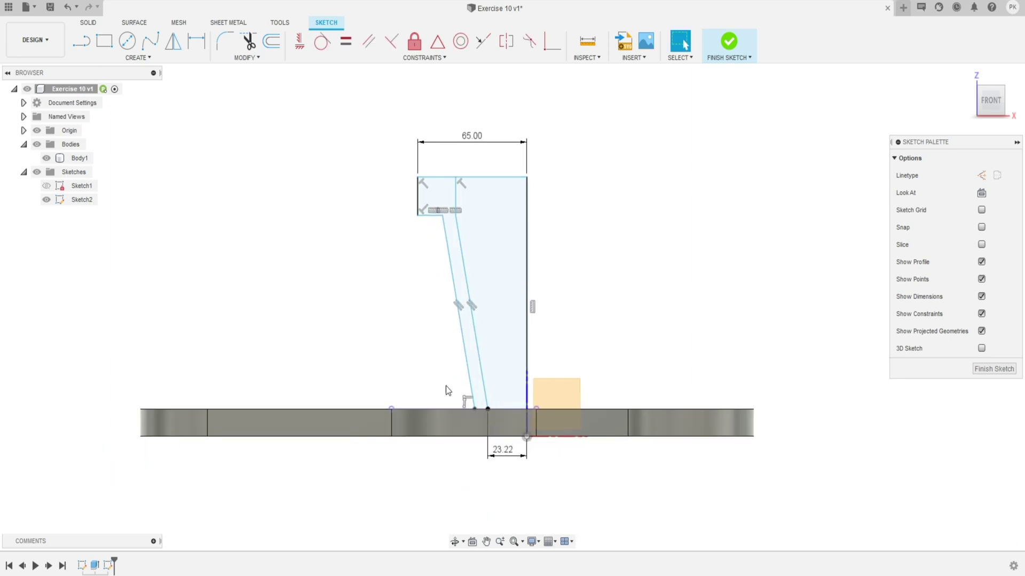
{"action": "scroll", "coordinate": [489, 422], "scroll_direction": "up", "scroll_amount": 4}
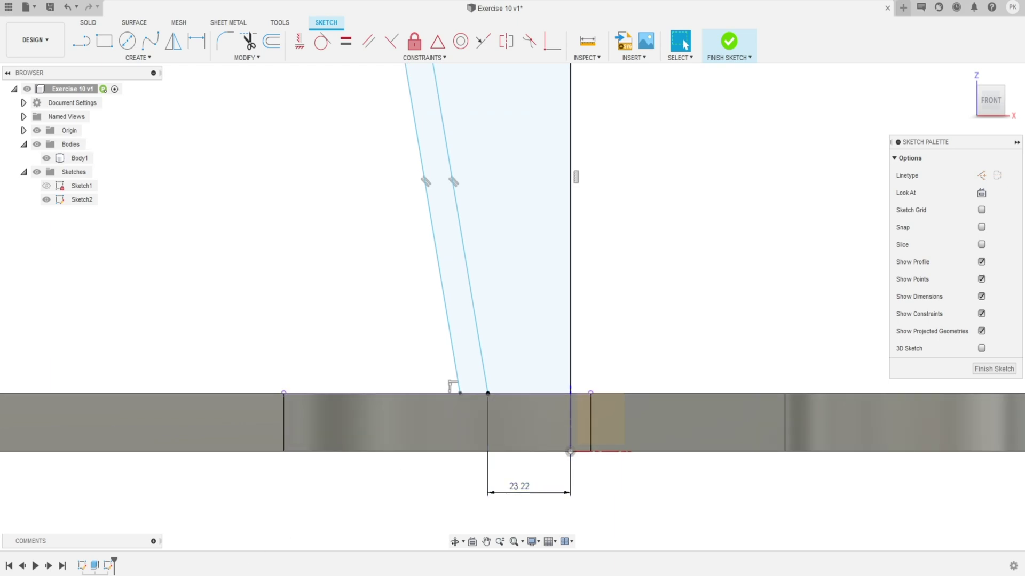
Change the 23.22 base offset dimension to 32.5 mm
{"action": "double_click", "coordinate": [520, 487]}
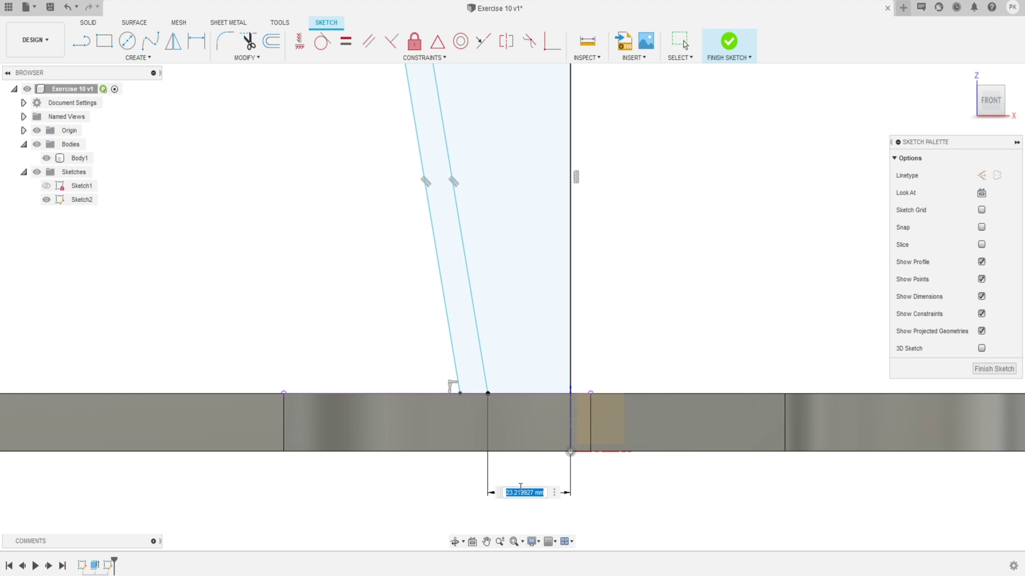
{"action": "type", "text": "32.5"}
{"action": "key", "text": "Return"}
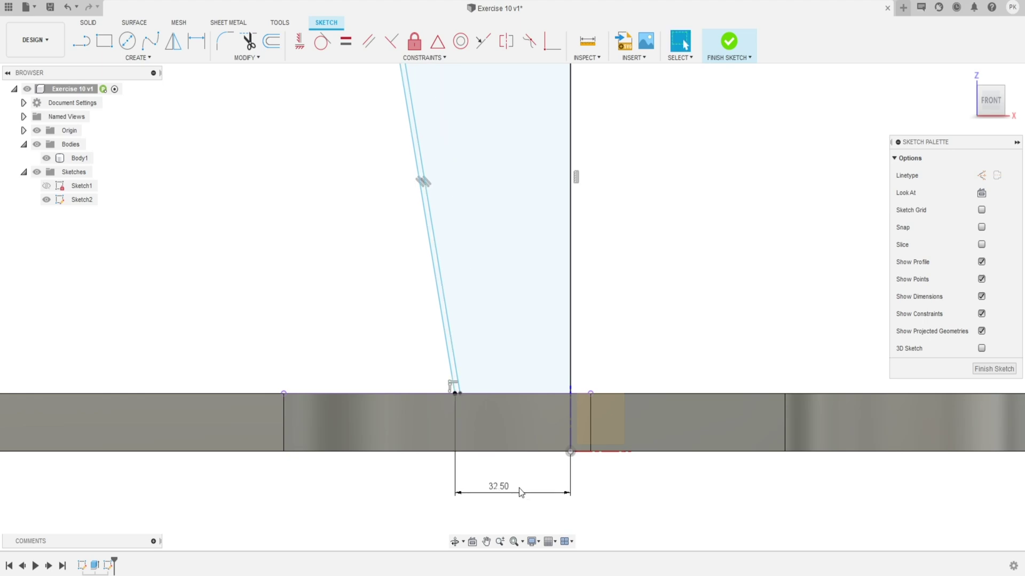
{"action": "scroll", "coordinate": [560, 398], "scroll_direction": "down", "scroll_amount": 3}
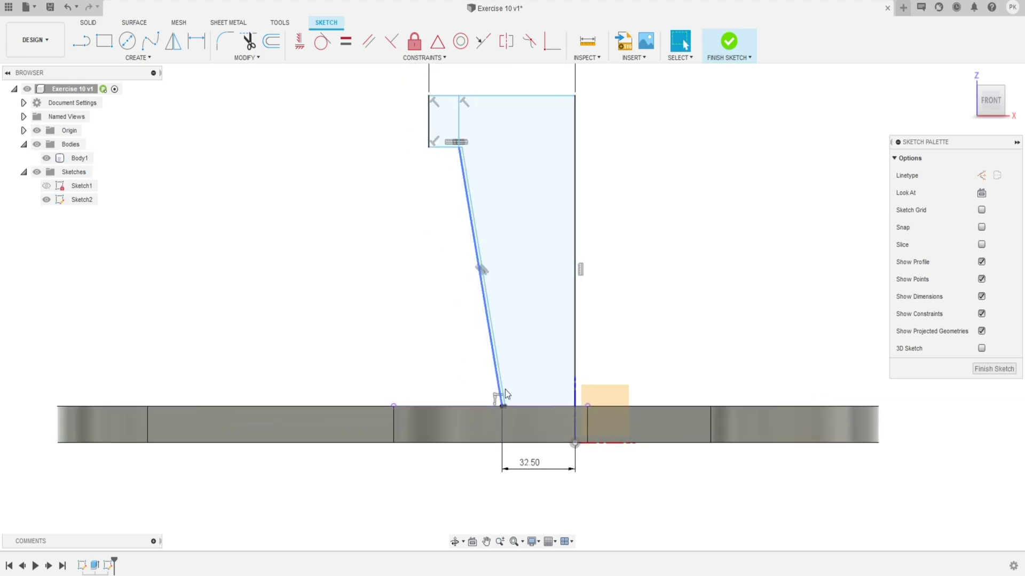
{"action": "mouse_move", "coordinate": [503, 393]}
{"action": "left_mouse_down"}
{"action": "mouse_move", "coordinate": [483, 395]}
{"action": "mouse_move", "coordinate": [490, 390]}
{"action": "left_mouse_up"}
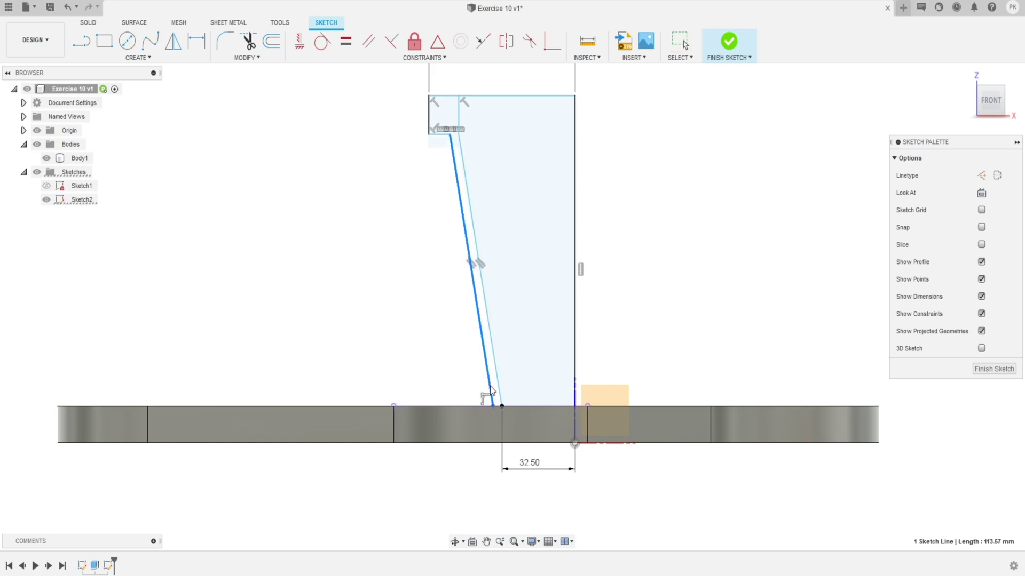
Dimension the distance between the two slanted line feet to 5 mm
{"action": "left_click", "coordinate": [196, 40]}
{"action": "scroll", "coordinate": [498, 414], "scroll_direction": "up", "scroll_amount": 3}
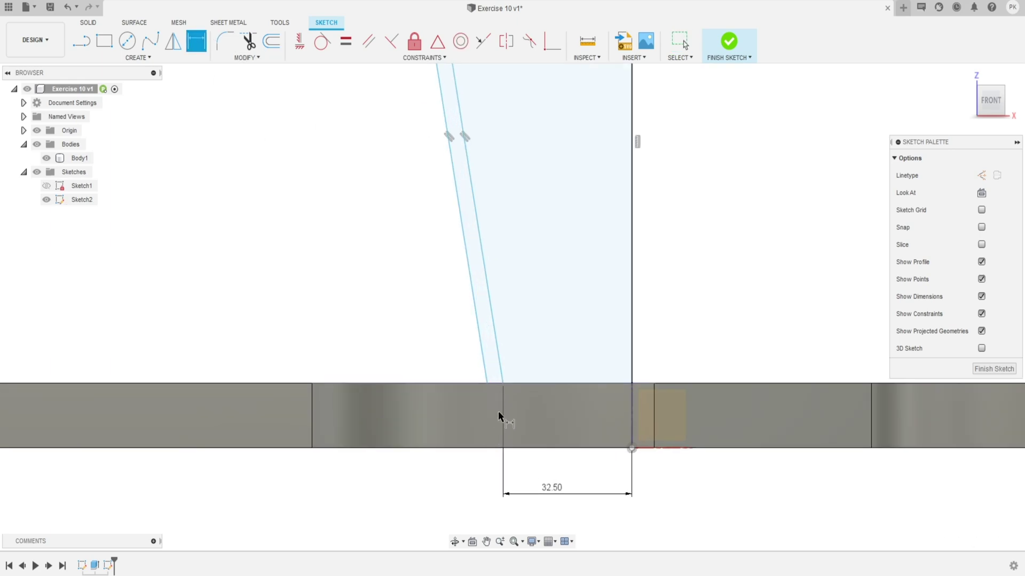
{"action": "left_click", "coordinate": [503, 383]}
{"action": "left_click", "coordinate": [486, 383]}
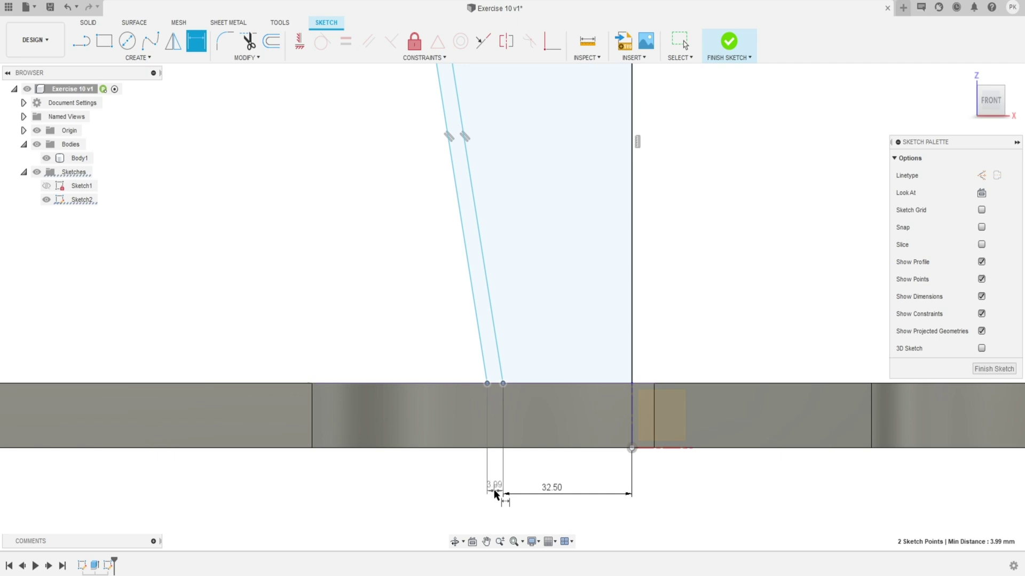
{"action": "left_click", "coordinate": [494, 489]}
{"action": "type", "text": "5"}
{"action": "key", "text": "Return"}
{"action": "key", "text": "Escape"}
{"action": "scroll", "coordinate": [494, 491], "scroll_direction": "down", "scroll_amount": 1}
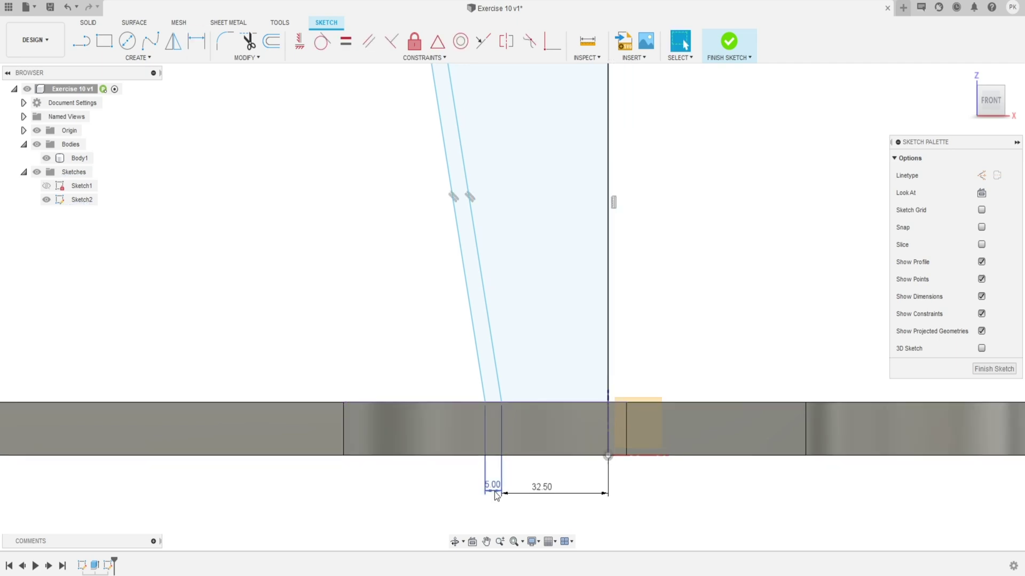
{"action": "scroll", "coordinate": [517, 485], "scroll_direction": "down", "scroll_amount": 2}
{"action": "scroll", "coordinate": [523, 481], "scroll_direction": "up", "scroll_amount": 2}
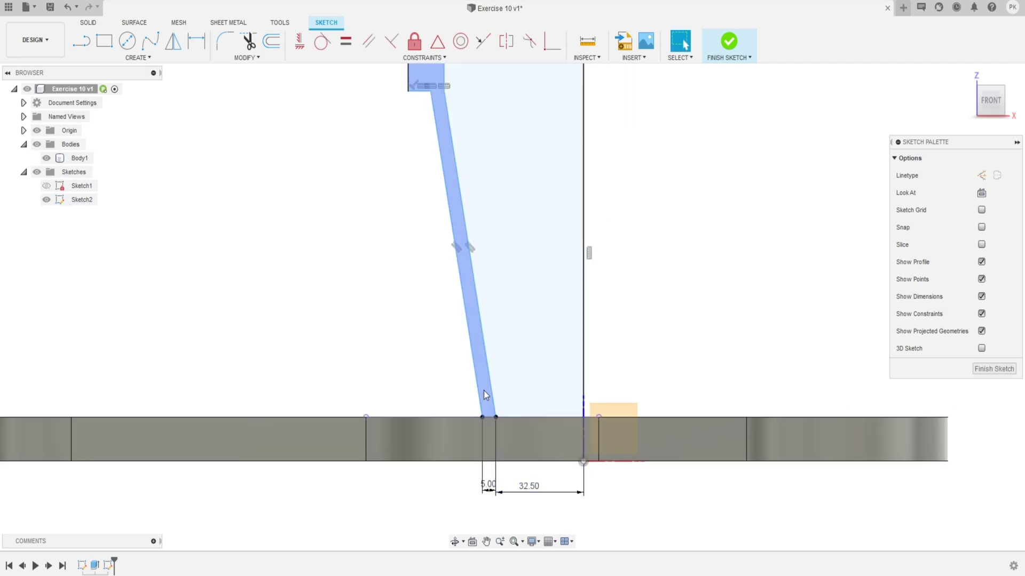
{"action": "scroll", "coordinate": [497, 437], "scroll_direction": "down", "scroll_amount": 2}
{"action": "scroll", "coordinate": [492, 252], "scroll_direction": "up", "scroll_amount": 2}
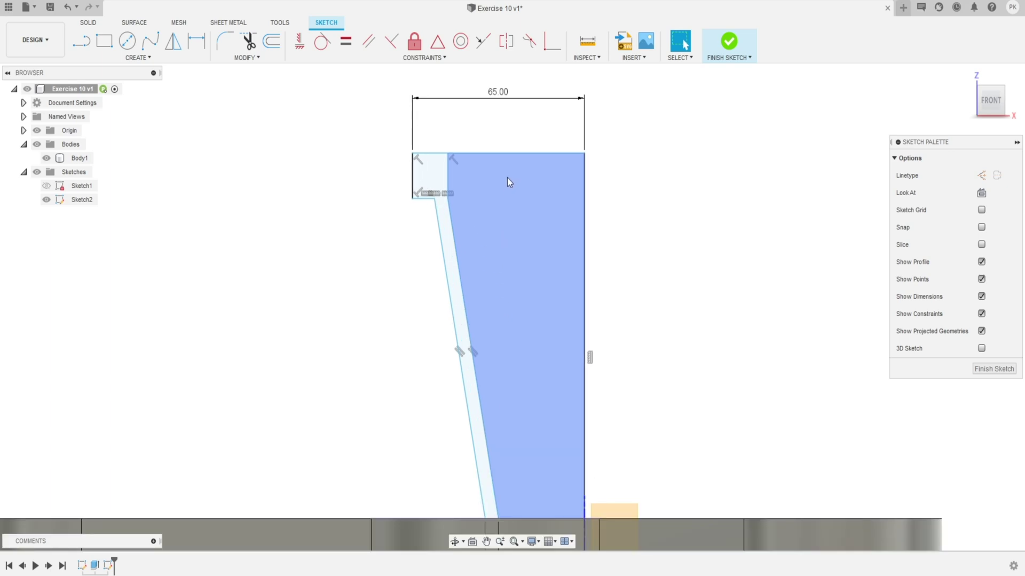
{"action": "scroll", "coordinate": [504, 184], "scroll_direction": "down", "scroll_amount": 2}
{"action": "scroll", "coordinate": [486, 174], "scroll_direction": "up", "scroll_amount": 1}
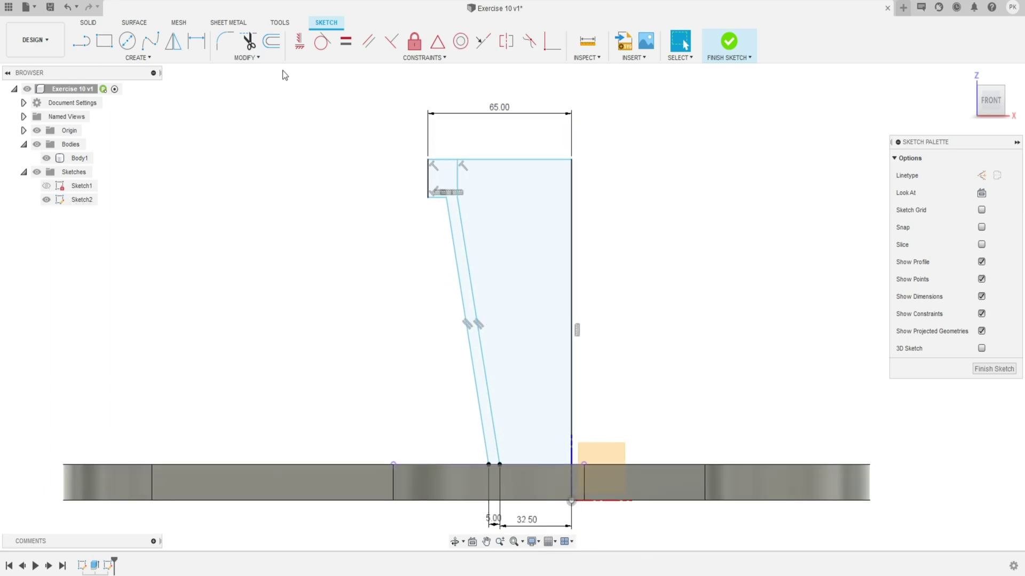
Dimension the wall profile's overall height, from top edge to base line, to 135 mm
{"action": "left_click", "coordinate": [194, 46]}
{"action": "left_click", "coordinate": [520, 158]}
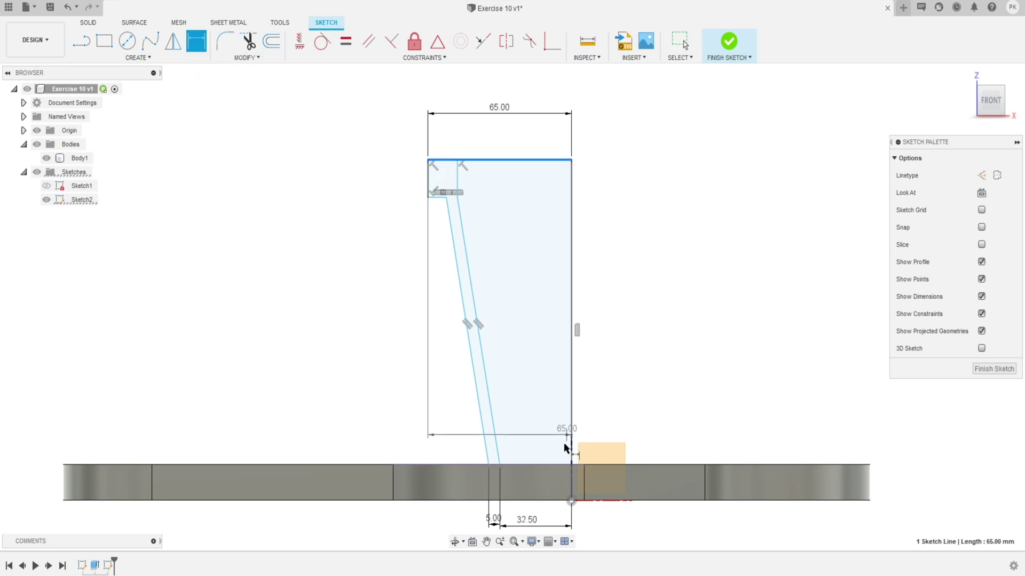
{"action": "left_click", "coordinate": [556, 463]}
{"action": "left_click", "coordinate": [636, 333]}
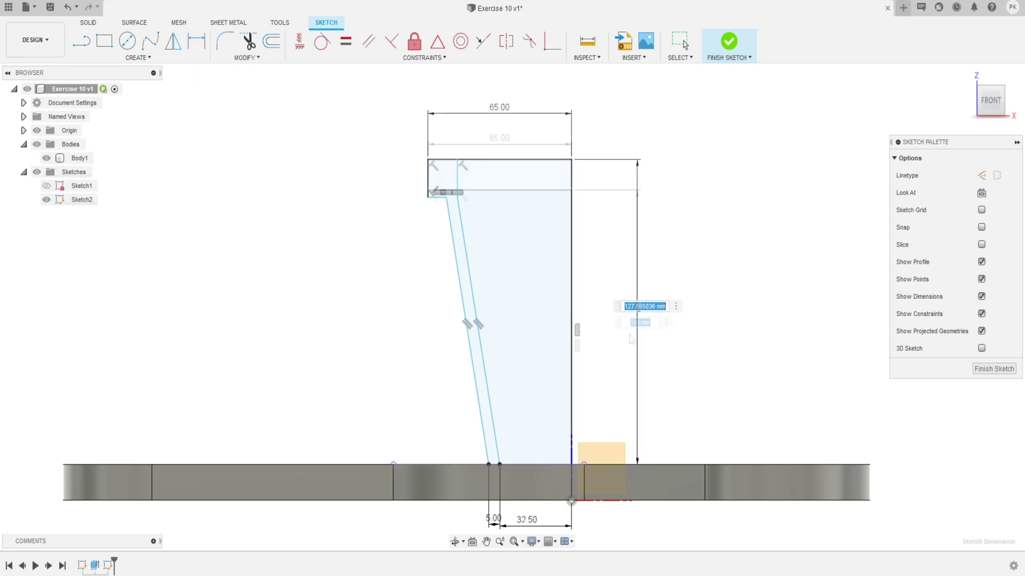
{"action": "type", "text": "115"}
{"action": "left_click", "coordinate": [635, 322]}
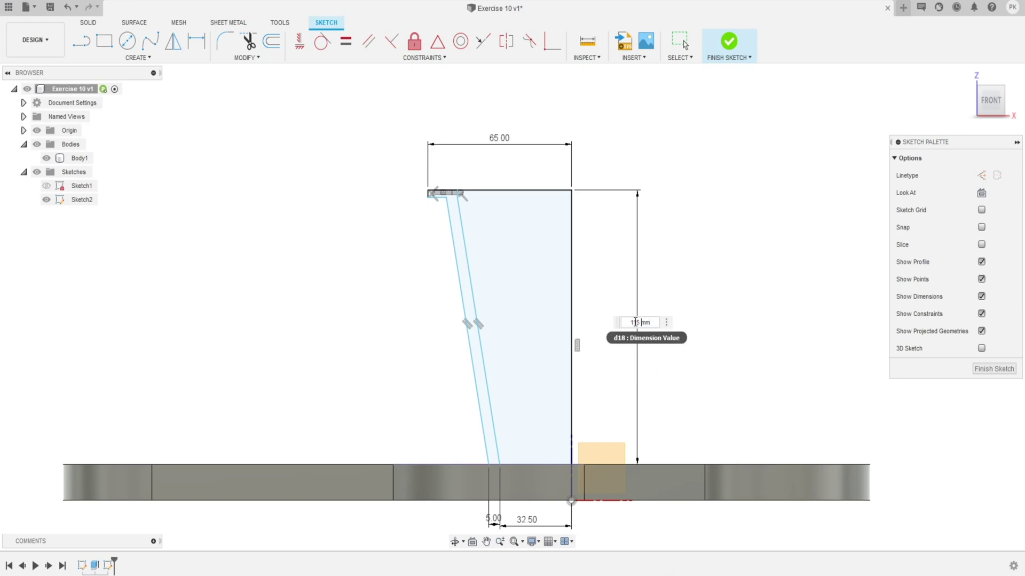
{"action": "key", "text": "Return"}
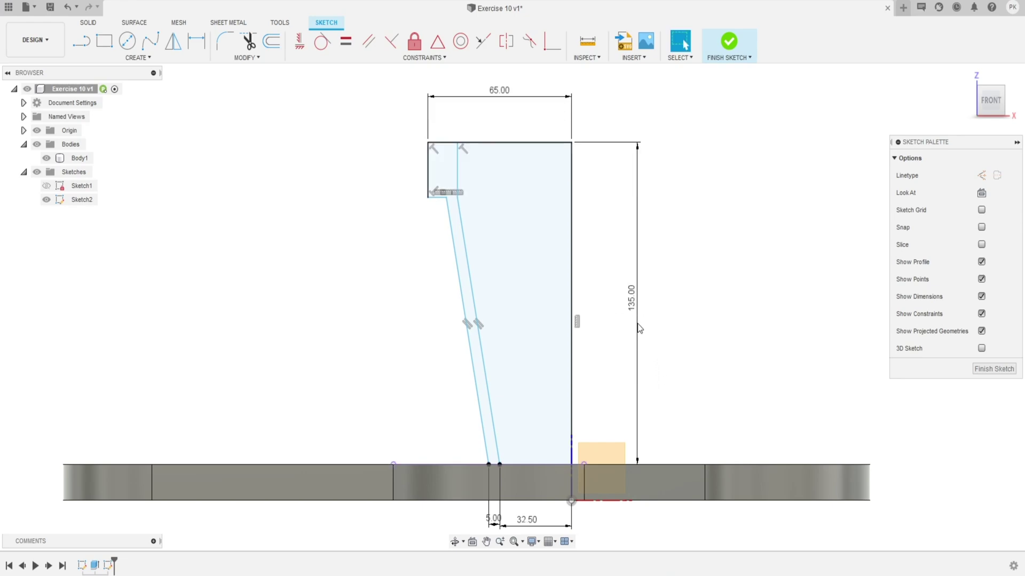
{"action": "key", "text": "Escape"}
Dimension the short left edge of the top tab to 20 mm
{"action": "left_click", "coordinate": [195, 40]}
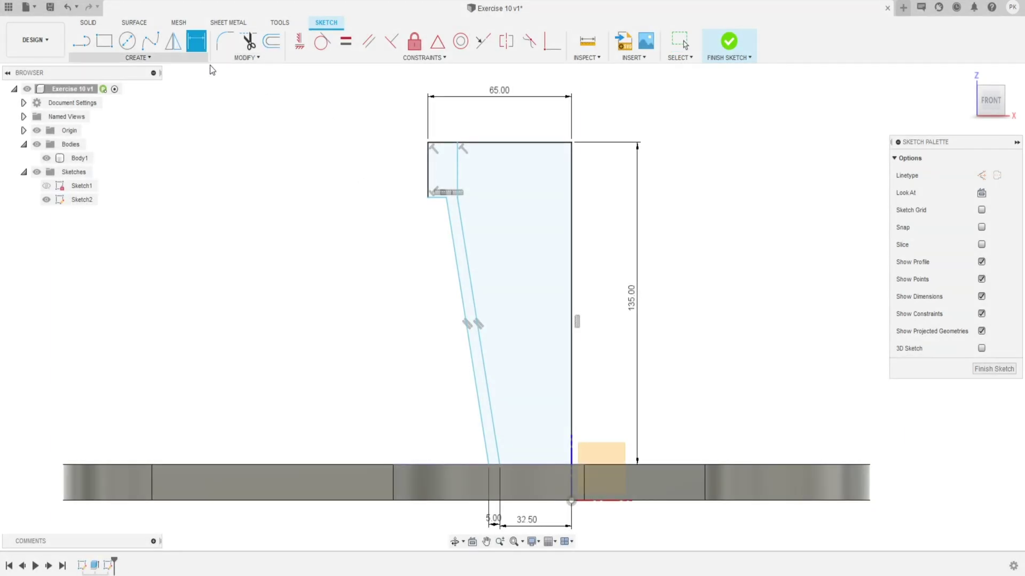
{"action": "left_click", "coordinate": [422, 176]}
{"action": "left_click", "coordinate": [401, 172]}
{"action": "type", "text": "20"}
{"action": "key", "text": "Return"}
{"action": "key", "text": "Escape"}
Set the distance from the tab's vertical line to the profile's right edge to 50 mm
{"action": "left_click", "coordinate": [458, 181]}
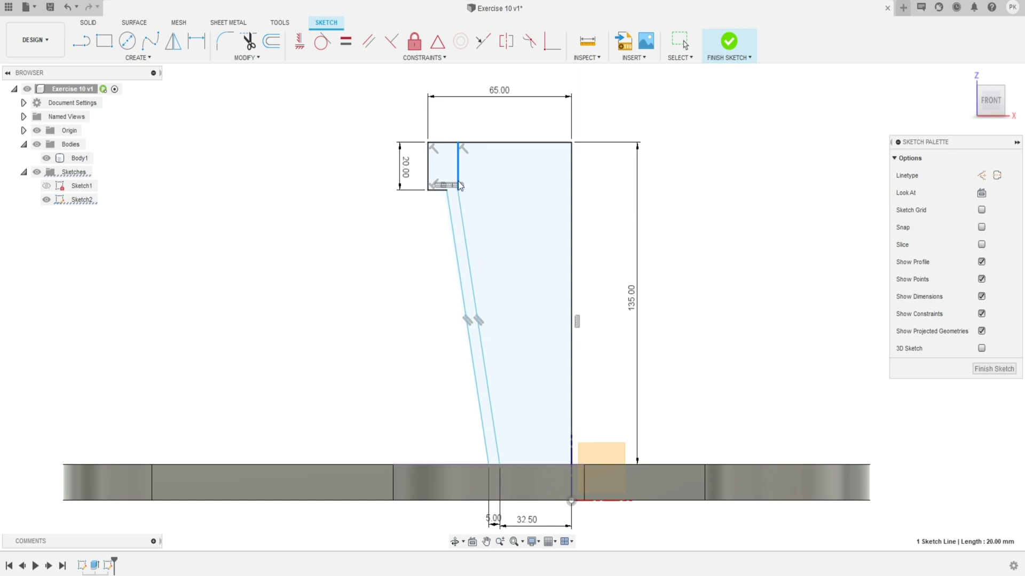
{"action": "key", "text": "d"}
{"action": "left_click", "coordinate": [456, 156]}
{"action": "left_click", "coordinate": [571, 179]}
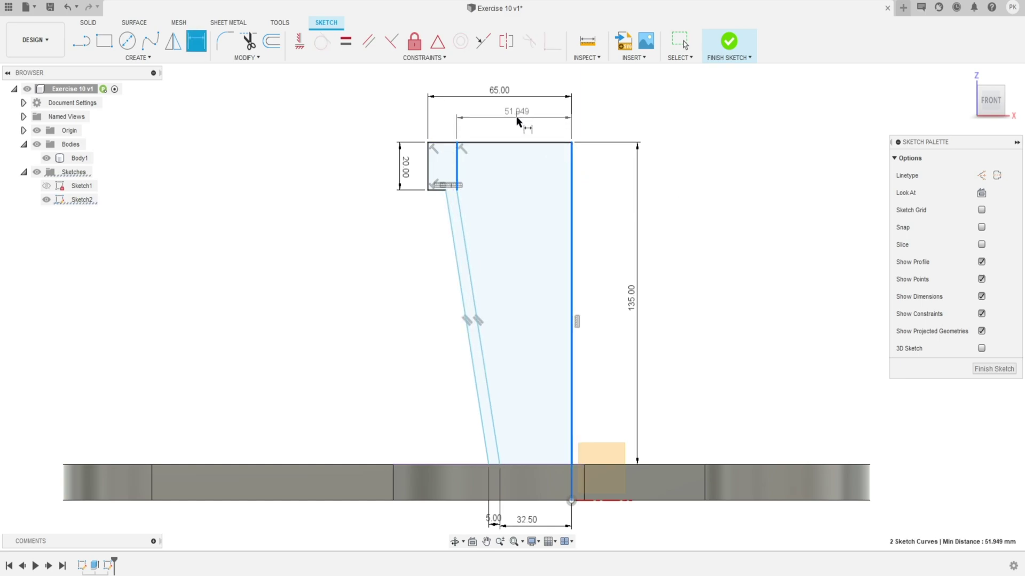
{"action": "left_click", "coordinate": [516, 117]}
{"action": "type", "text": "50"}
{"action": "key", "text": "Return"}
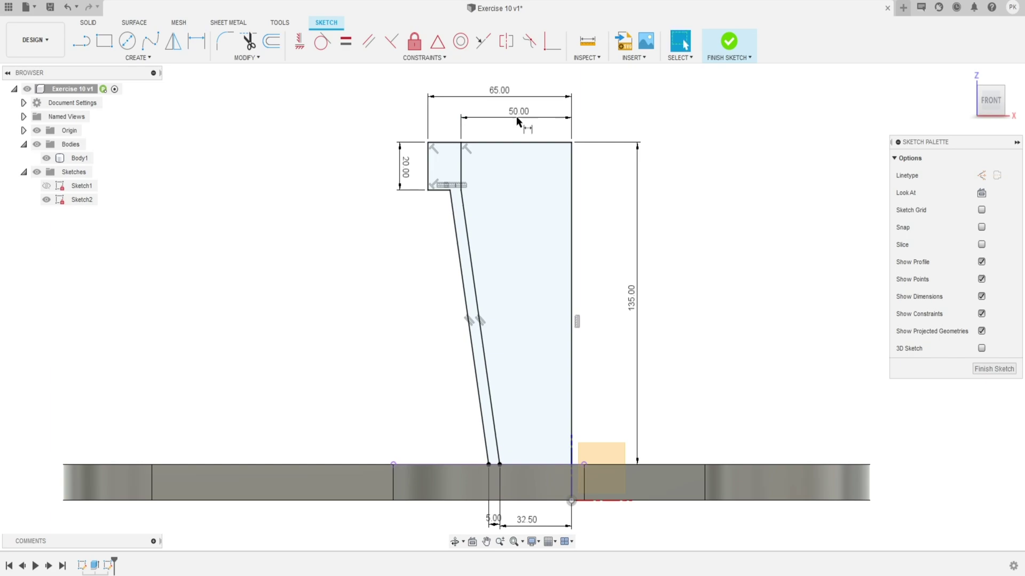
{"action": "key", "text": "Escape"}
{"action": "scroll", "coordinate": [588, 258], "scroll_direction": "down", "scroll_amount": 2}
{"action": "scroll", "coordinate": [642, 295], "scroll_direction": "up", "scroll_amount": 2}
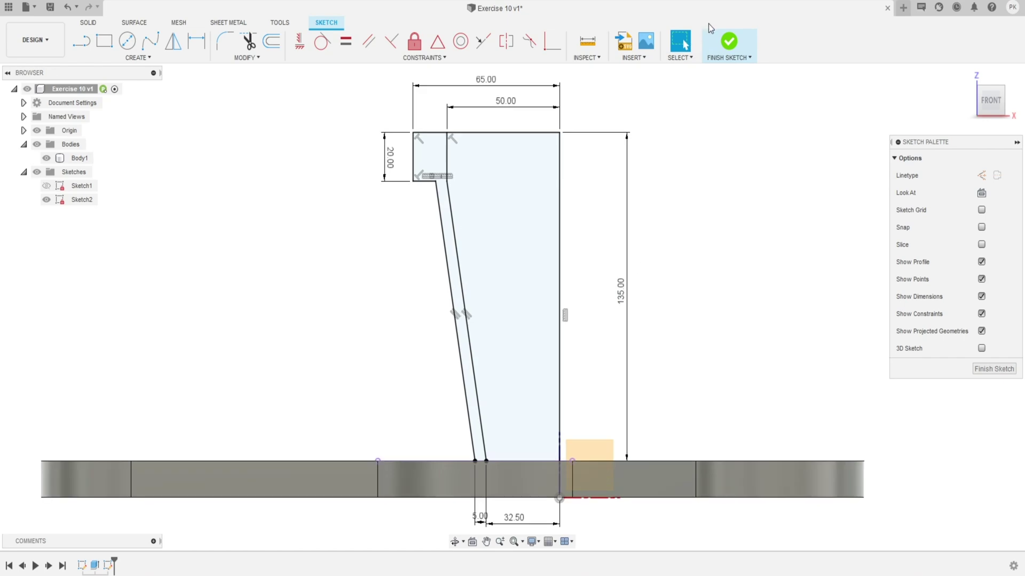
Make the profile's right vertical line a construction centreline and finish the sketch
{"action": "left_click", "coordinate": [558, 222]}
{"action": "left_click", "coordinate": [976, 175]}
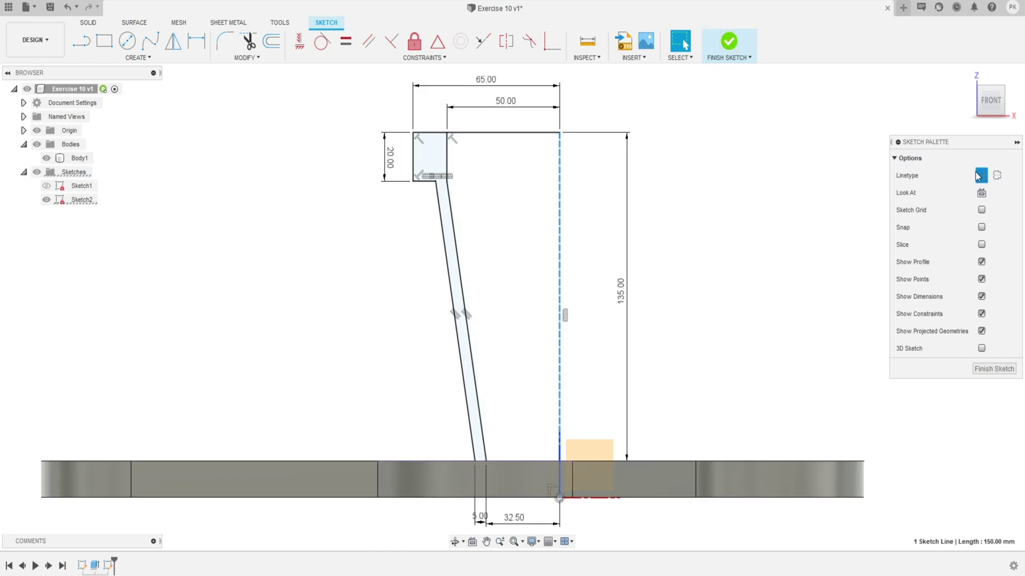
{"action": "left_click", "coordinate": [736, 47]}
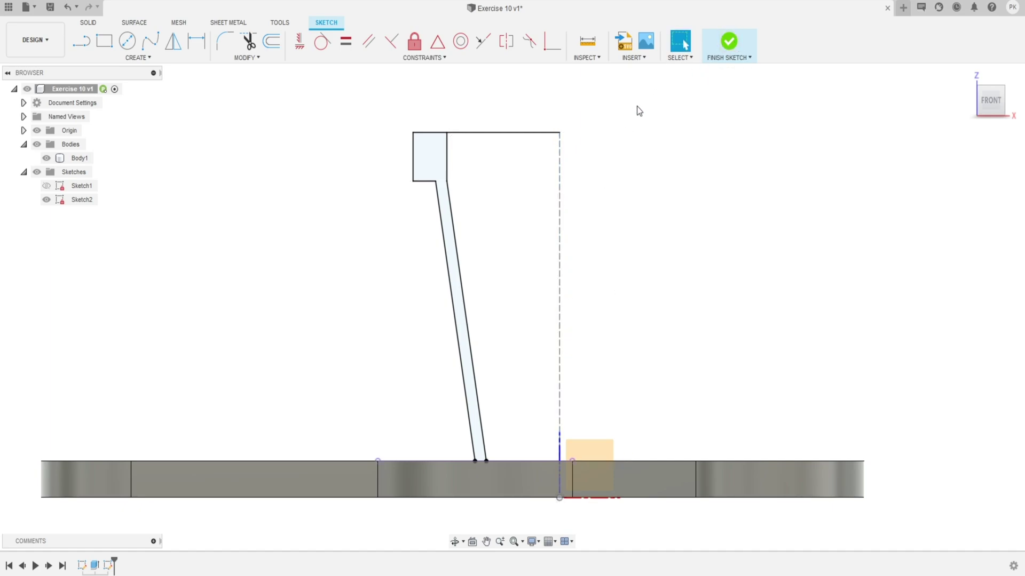
{"action": "scroll", "coordinate": [546, 192], "scroll_direction": "down", "scroll_amount": 3}
{"action": "middle_click_drag", "start_coordinate": [547, 192], "coordinate": [534, 258], "text": "shift"}
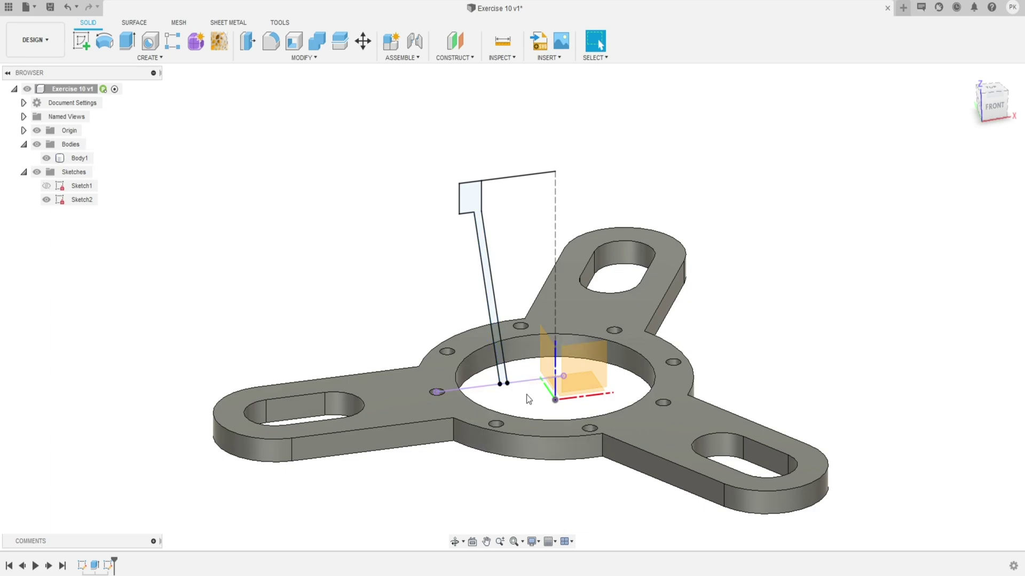
Reopen Sketch2 and change the 32.50 base offset dimension to 65 mm
{"action": "double_click", "coordinate": [108, 567]}
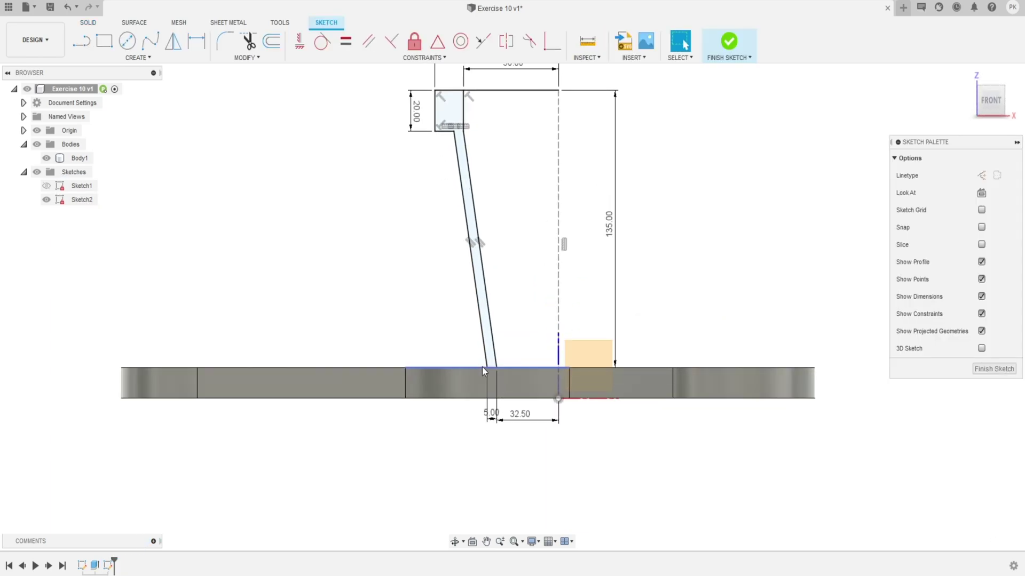
{"action": "middle_click_drag", "start_coordinate": [464, 359], "coordinate": [535, 420], "text": "shift"}
{"action": "double_click", "coordinate": [533, 421]}
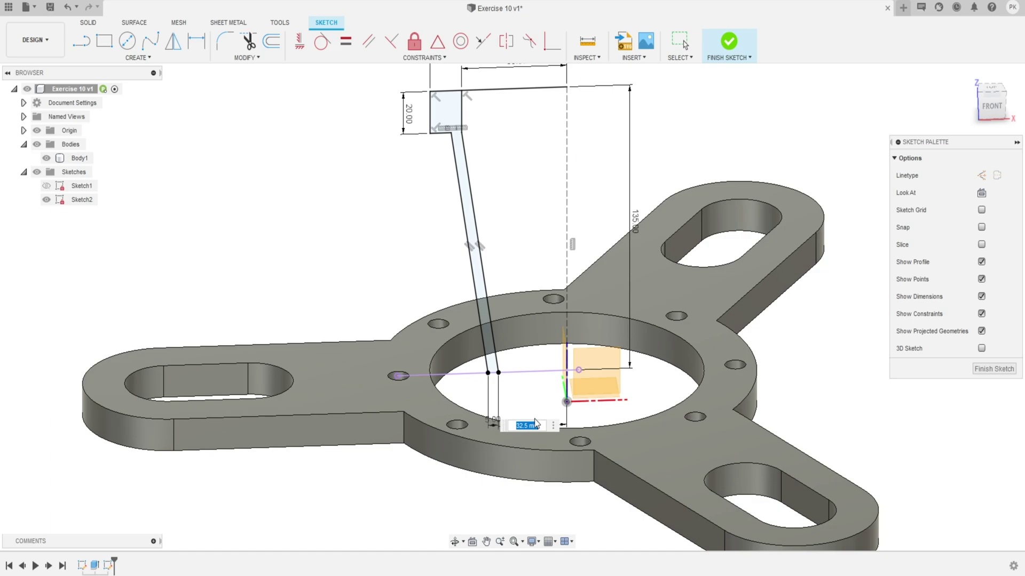
{"action": "key", "text": "Return"}
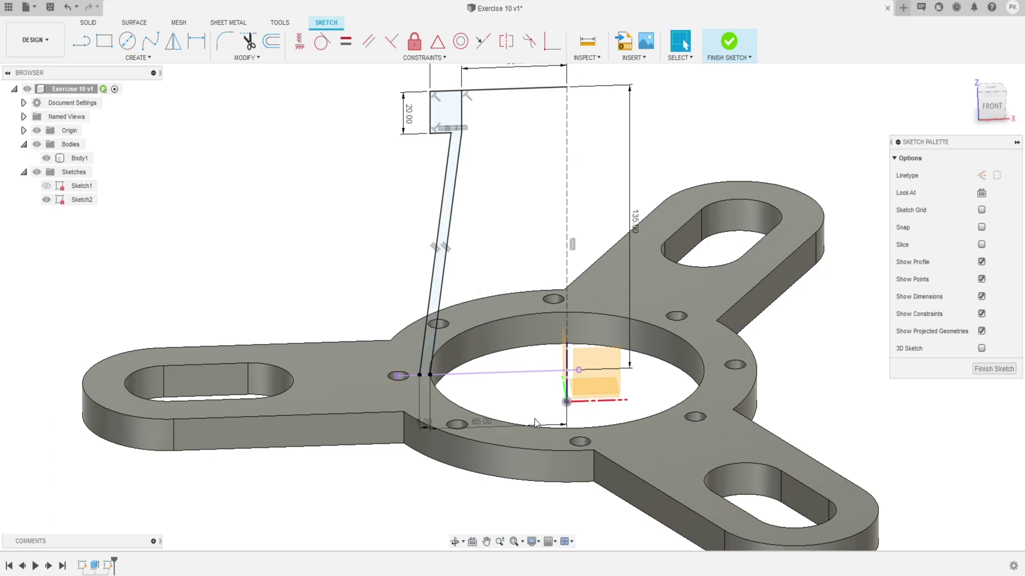
{"action": "scroll", "coordinate": [407, 391], "scroll_direction": "up", "scroll_amount": 5}
{"action": "middle_click_drag", "start_coordinate": [441, 386], "coordinate": [428, 385], "text": "shift"}
{"action": "scroll", "coordinate": [459, 443], "scroll_direction": "down", "scroll_amount": 8}
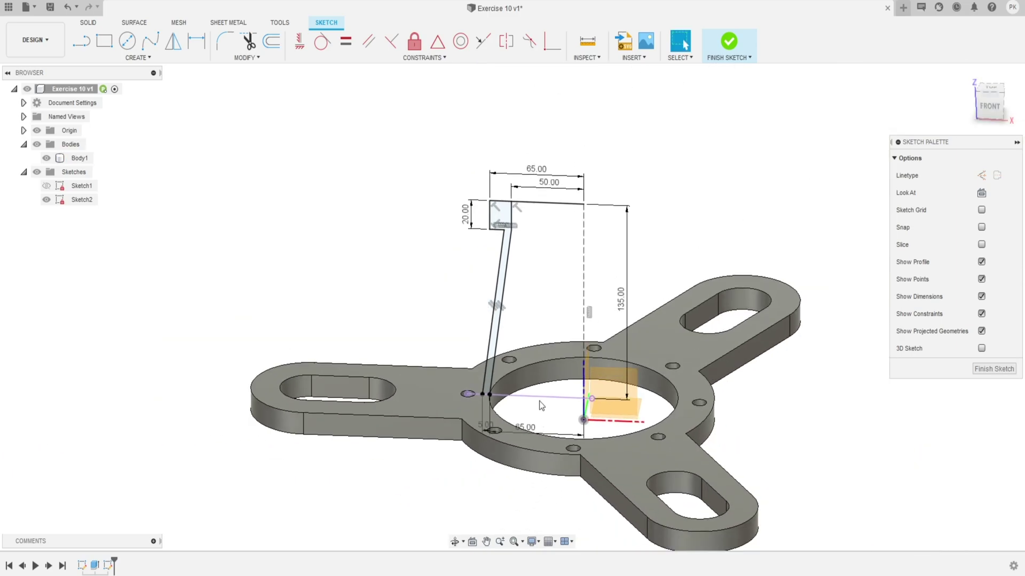
{"action": "mouse_move", "coordinate": [493, 387]}
{"action": "middle_mouse_down", "text": "shift"}
{"action": "mouse_move", "coordinate": [520, 376]}
{"action": "mouse_move", "coordinate": [501, 386]}
{"action": "middle_mouse_up", "text": "shift"}
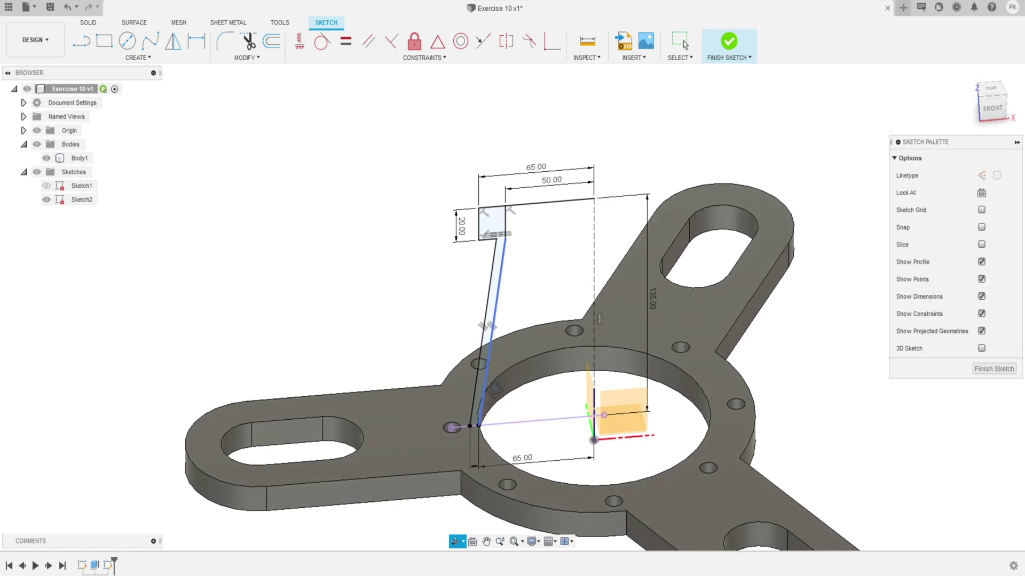
{"action": "key", "text": "Return"}
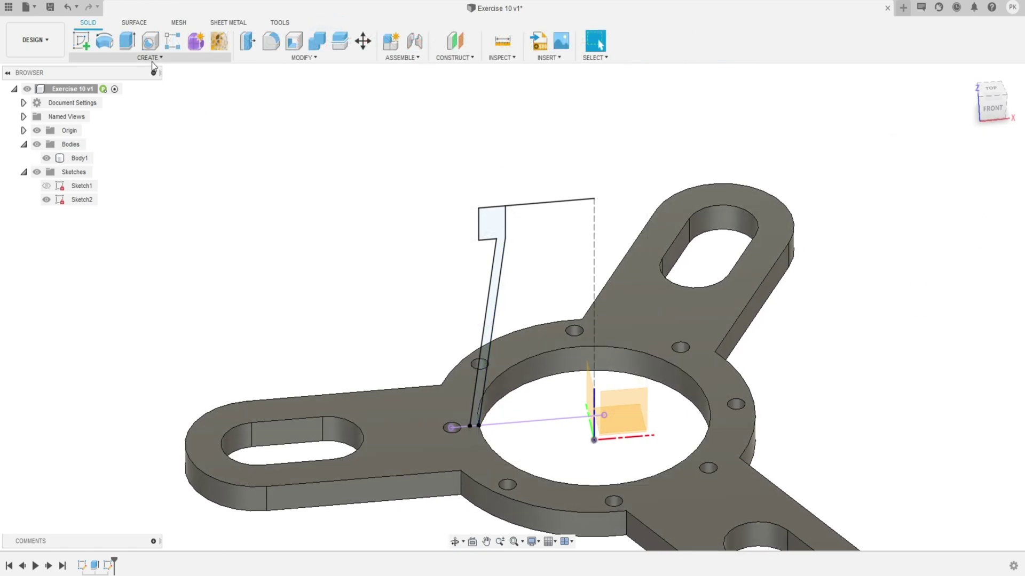
Revolve the wall profile 360° around the dashed centreline into a conical tube
{"action": "left_click", "coordinate": [105, 41]}
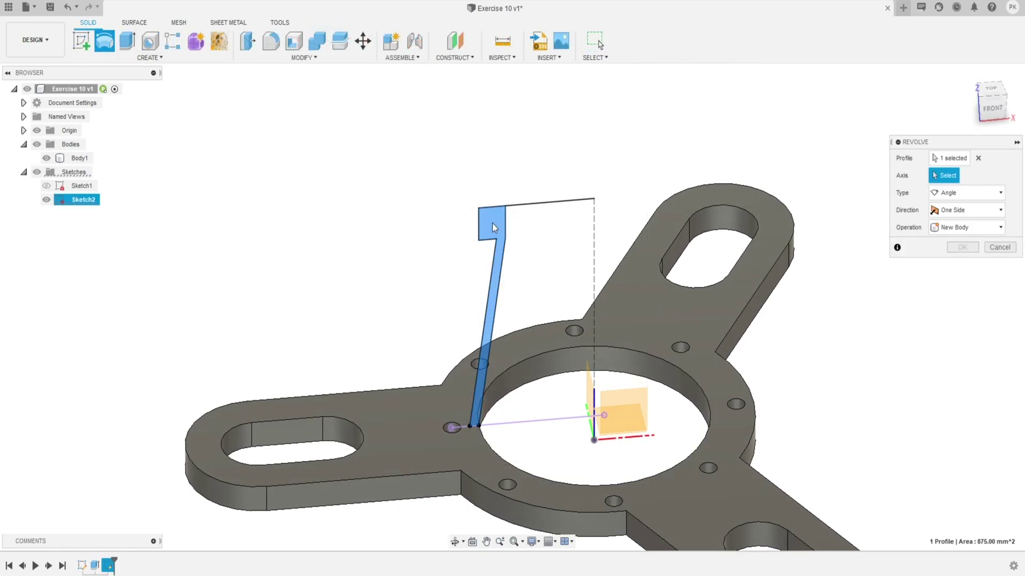
{"action": "left_click", "coordinate": [951, 197]}
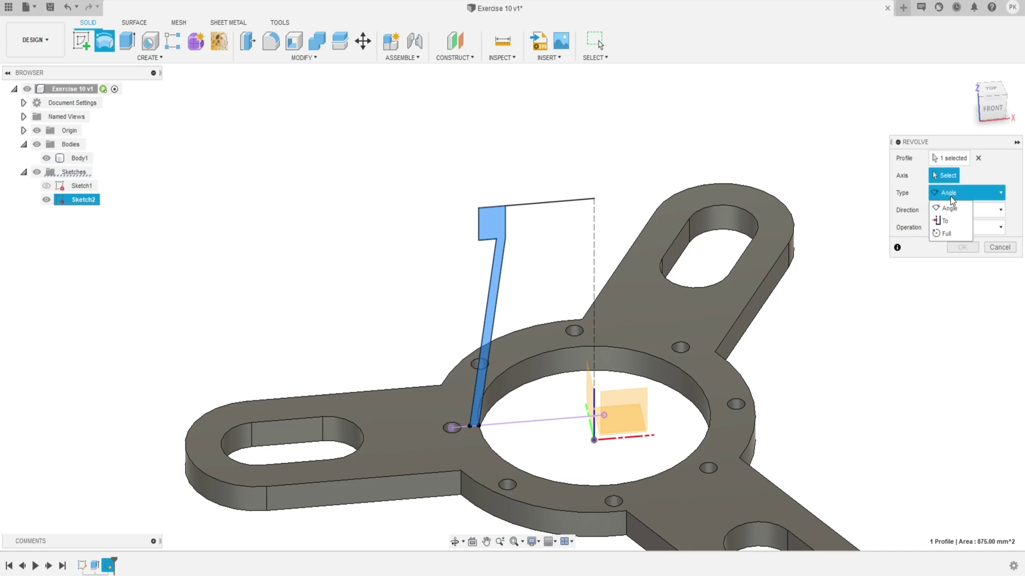
{"action": "left_click", "coordinate": [948, 178]}
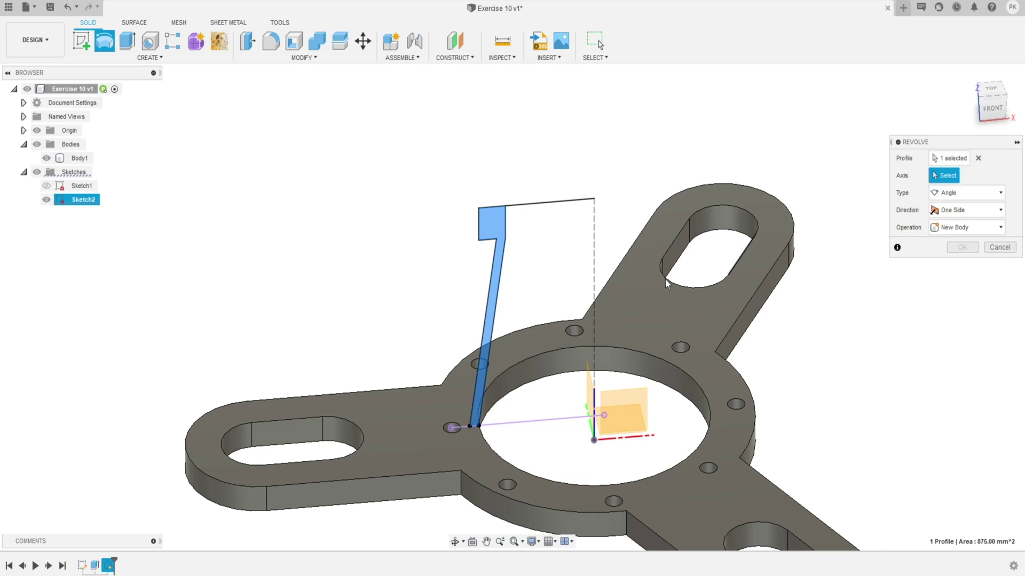
{"action": "left_click", "coordinate": [594, 273]}
{"action": "middle_click_drag", "start_coordinate": [597, 281], "coordinate": [630, 251], "text": "shift"}
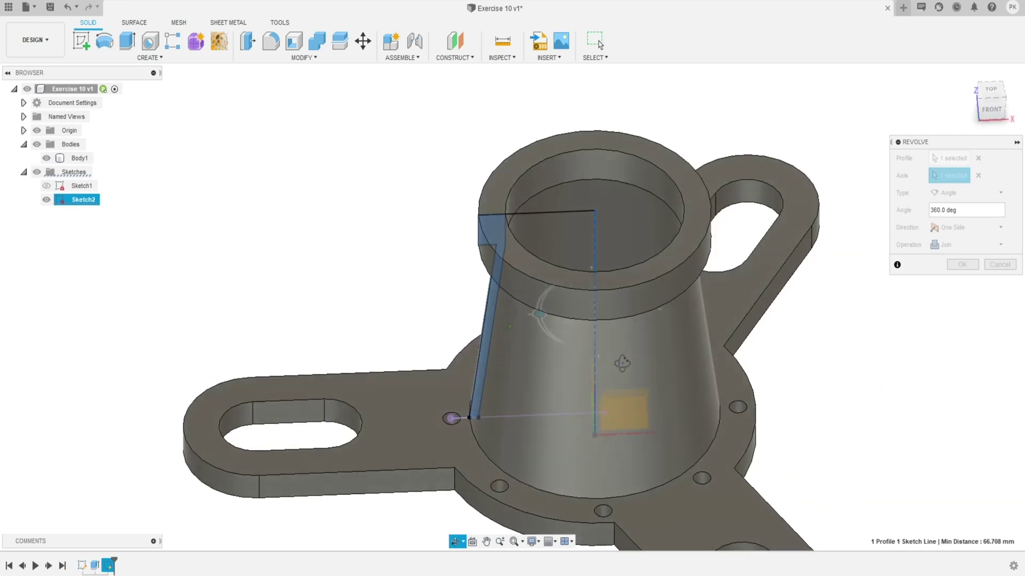
{"action": "left_click", "coordinate": [962, 265]}
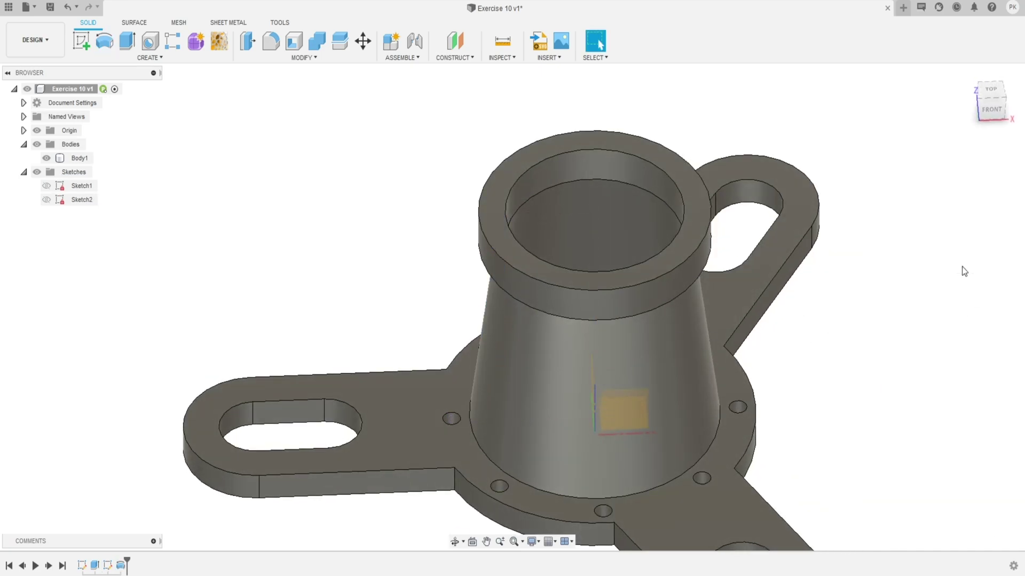
Start a new sketch on the tube's top ring face
{"action": "middle_click_drag", "start_coordinate": [620, 247], "coordinate": [661, 175], "text": "shift"}
{"action": "scroll", "coordinate": [661, 175], "scroll_direction": "up", "scroll_amount": 2}
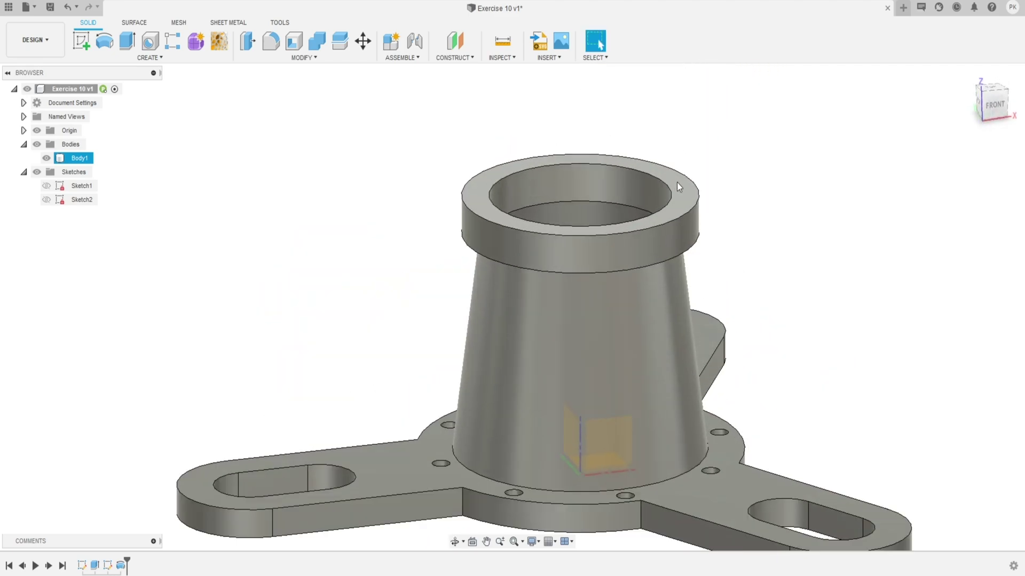
{"action": "left_click", "coordinate": [682, 186]}
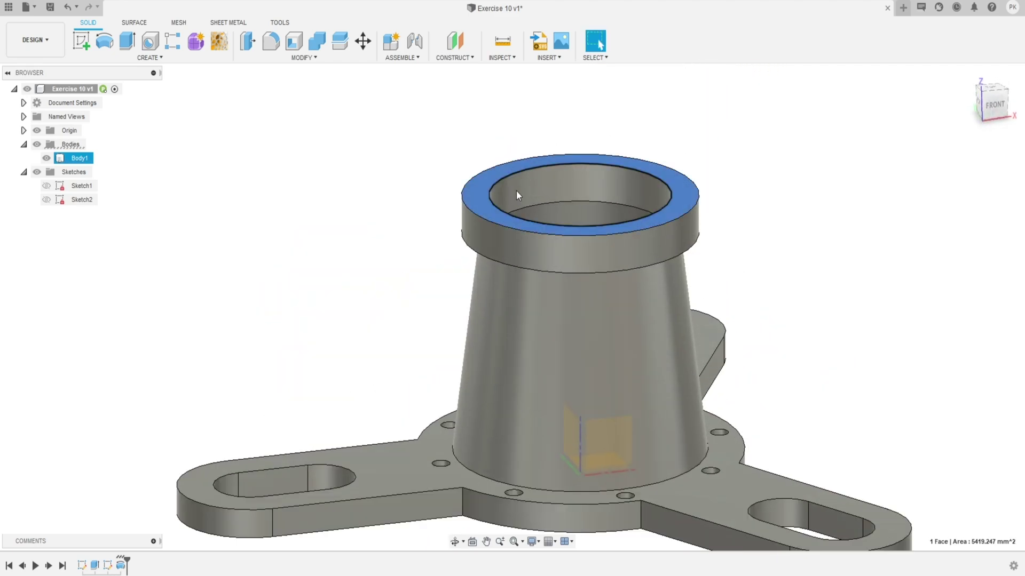
{"action": "left_click", "coordinate": [87, 41]}
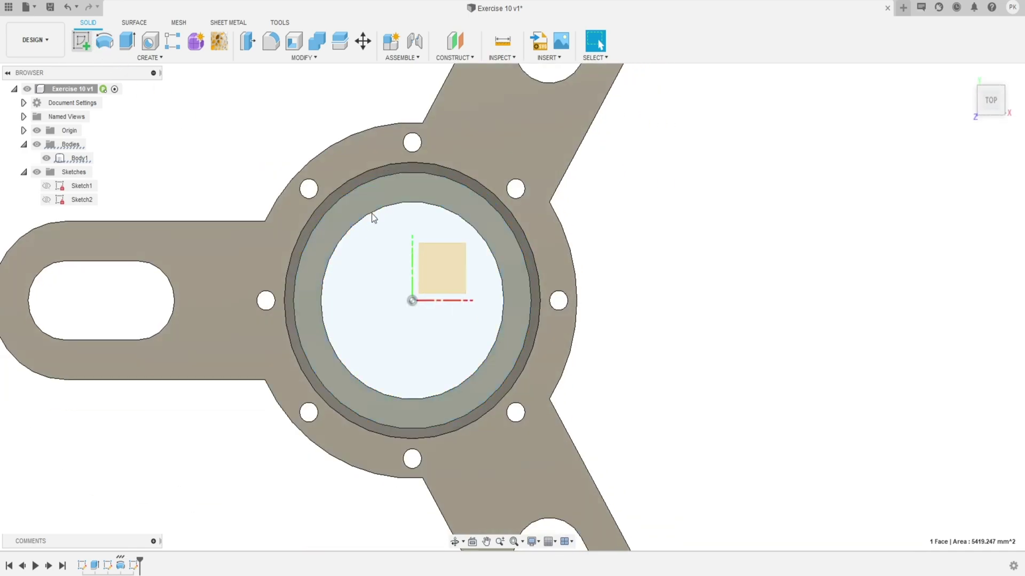
Draw a small circle and a larger concentric circle on the top ring
{"action": "scroll", "coordinate": [270, 320], "scroll_direction": "up", "scroll_amount": 4}
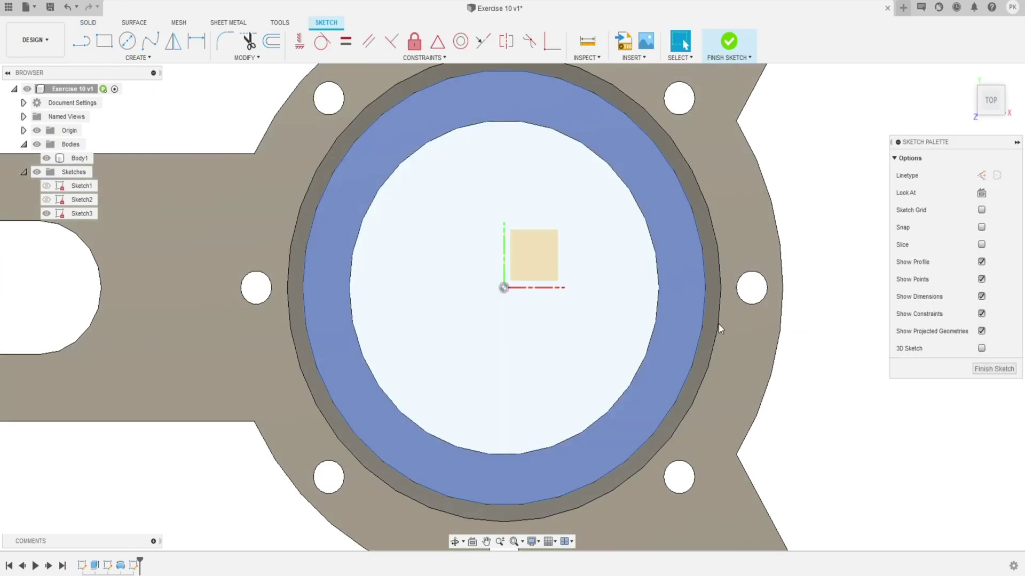
{"action": "scroll", "coordinate": [700, 323], "scroll_direction": "down", "scroll_amount": 2}
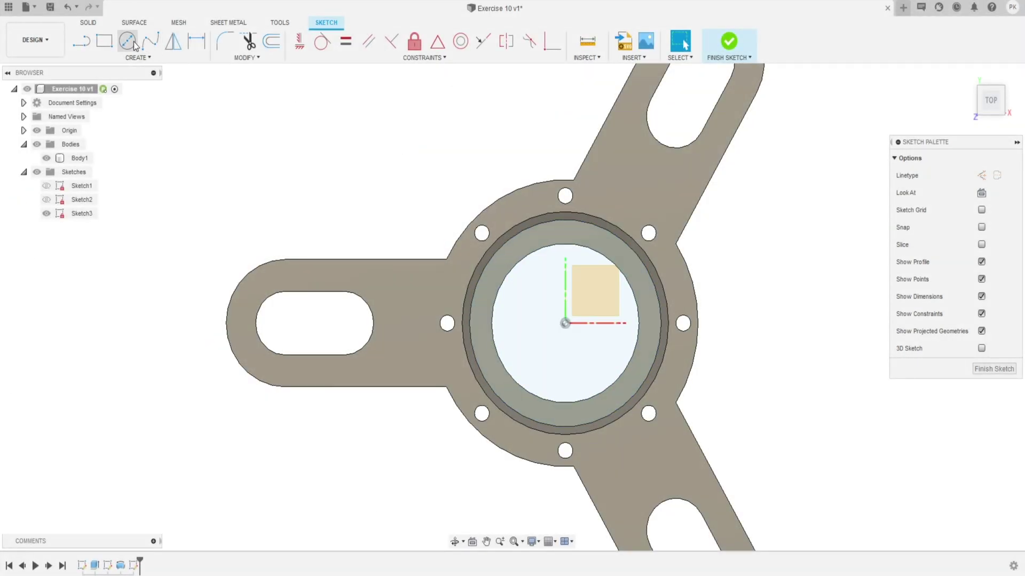
{"action": "left_click", "coordinate": [127, 41]}
{"action": "scroll", "coordinate": [559, 232], "scroll_direction": "up", "scroll_amount": 2}
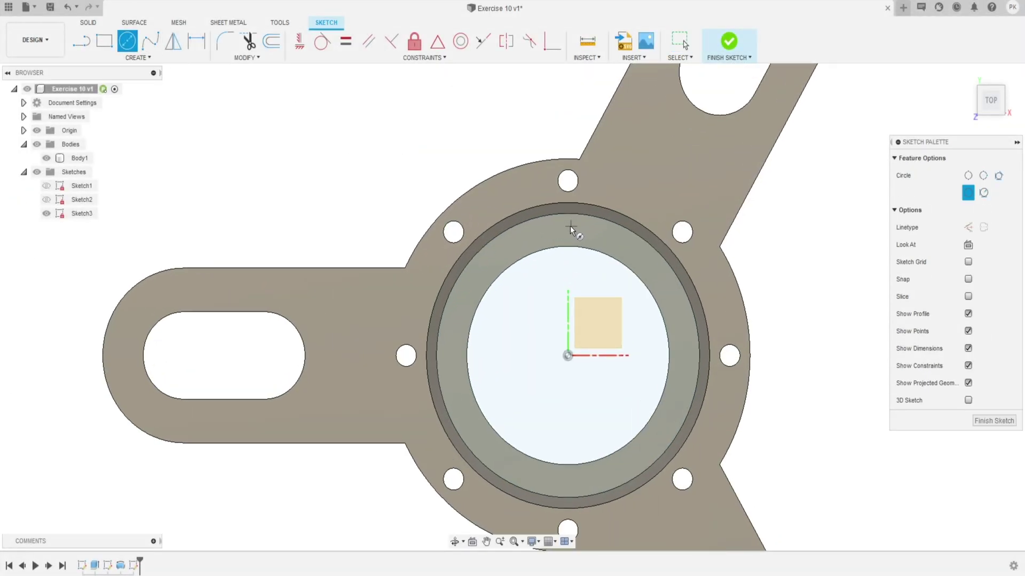
{"action": "left_click", "coordinate": [575, 233]}
{"action": "left_click", "coordinate": [567, 226]}
{"action": "left_click", "coordinate": [562, 248]}
{"action": "key", "text": "Escape"}
{"action": "scroll", "coordinate": [594, 221], "scroll_direction": "up", "scroll_amount": 2}
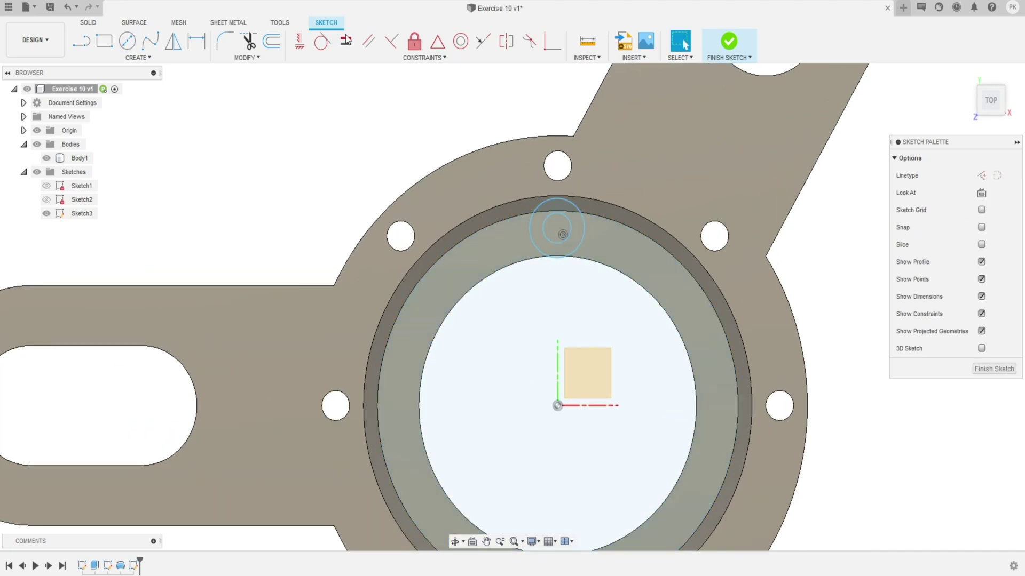
Dimension the inner circle to Ø10 mm and the outer circle to Ø22 mm
{"action": "left_click", "coordinate": [196, 41]}
{"action": "scroll", "coordinate": [574, 226], "scroll_direction": "up", "scroll_amount": 1}
{"action": "left_click", "coordinate": [572, 227]}
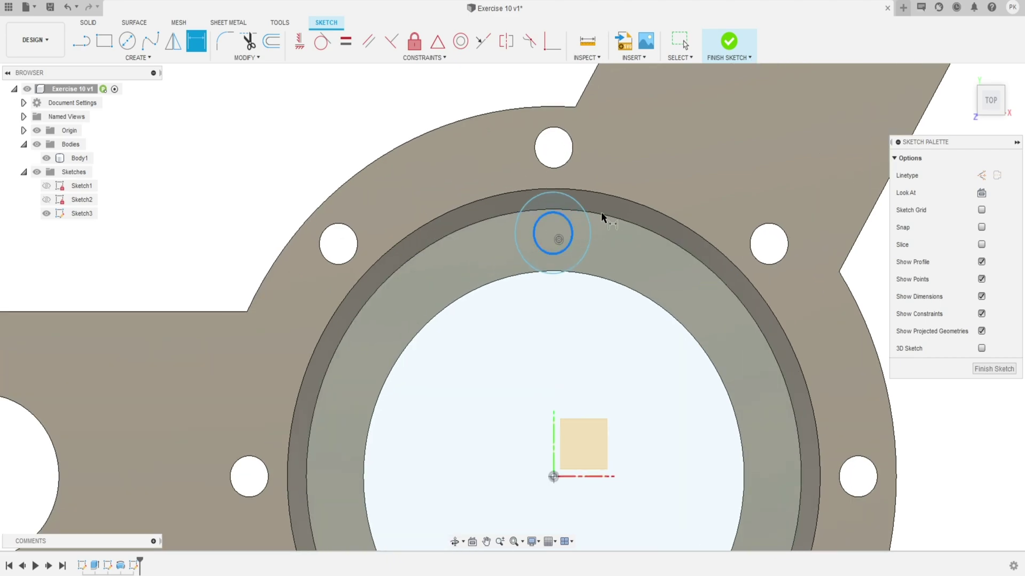
{"action": "left_click", "coordinate": [637, 174]}
{"action": "type", "text": "10"}
{"action": "key", "text": "Return"}
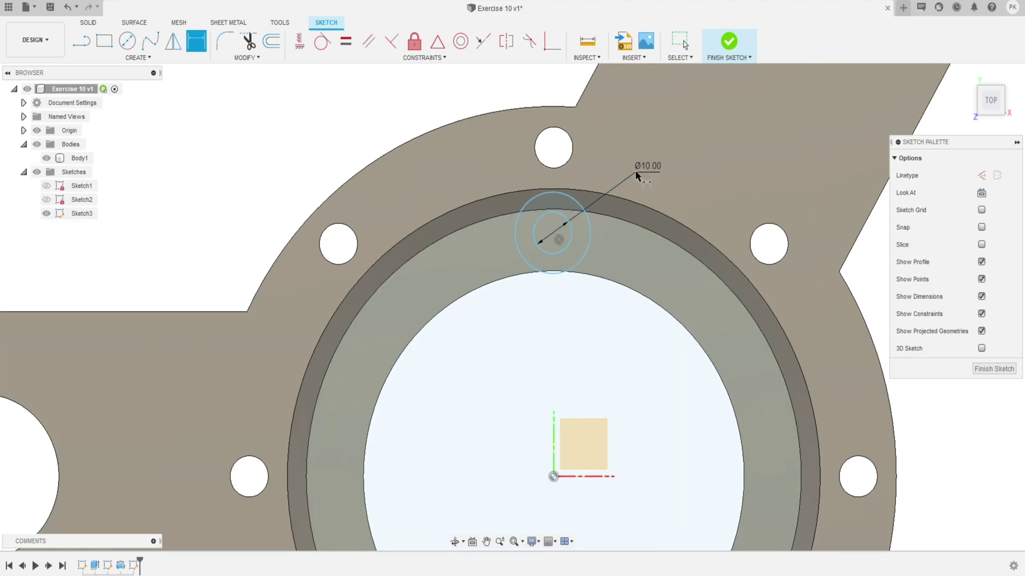
{"action": "left_click", "coordinate": [576, 203]}
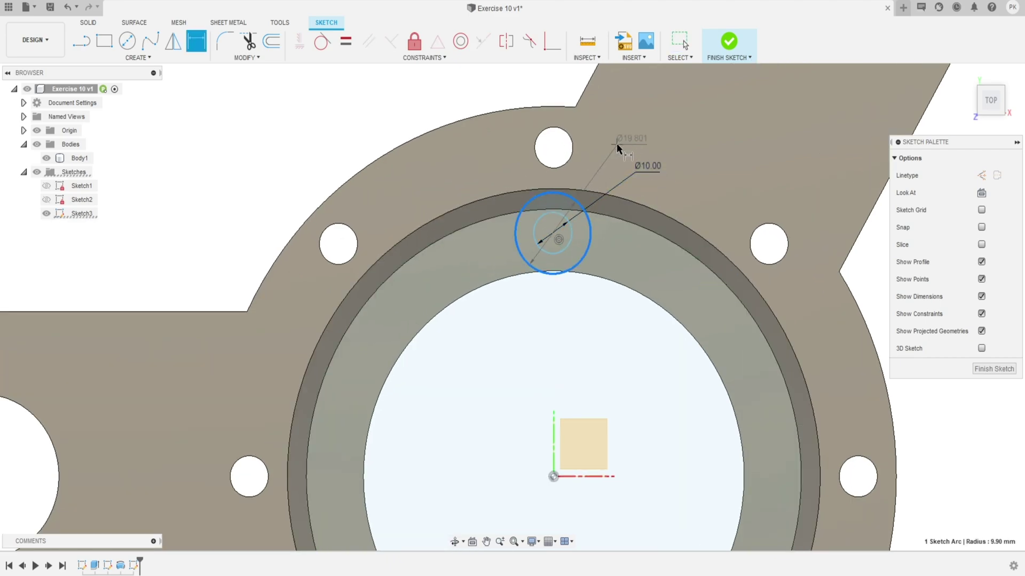
{"action": "left_click", "coordinate": [613, 144]}
{"action": "type", "text": "22"}
{"action": "key", "text": "Return"}
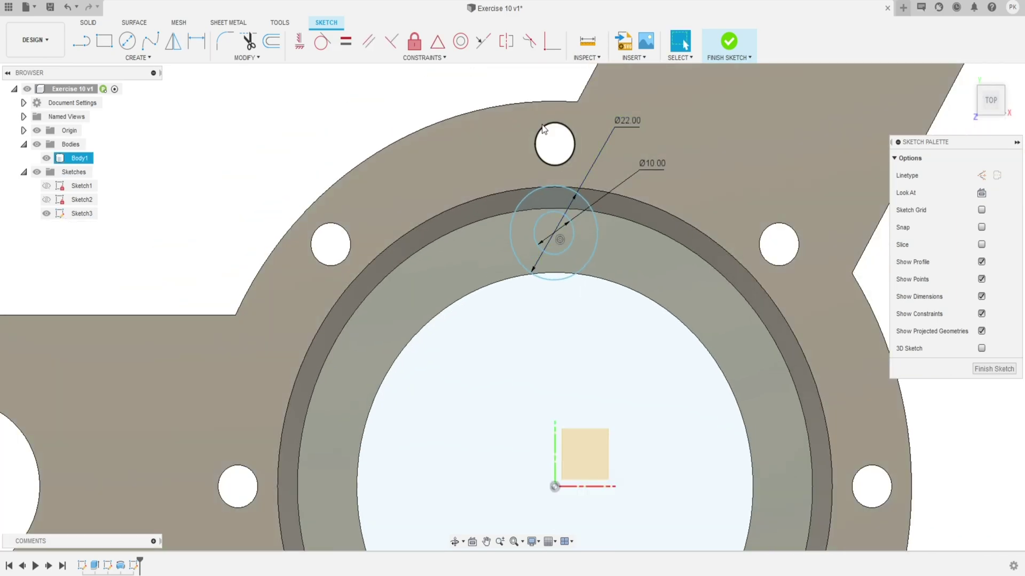
Select the centre point of the Ø10 circle
{"action": "scroll", "coordinate": [543, 129], "scroll_direction": "down", "scroll_amount": 5}
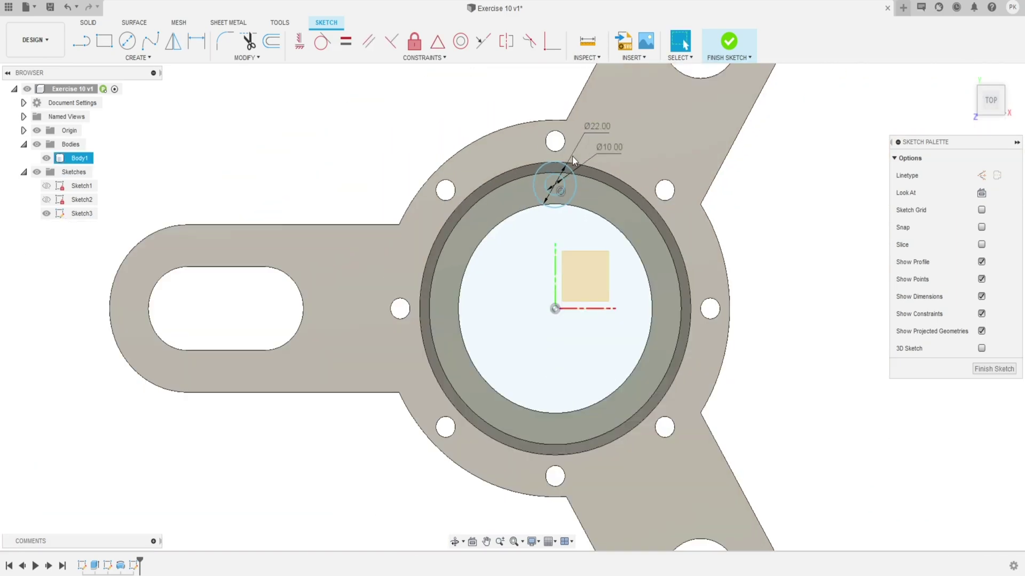
{"action": "scroll", "coordinate": [572, 155], "scroll_direction": "up", "scroll_amount": 2}
{"action": "left_click", "coordinate": [563, 191]}
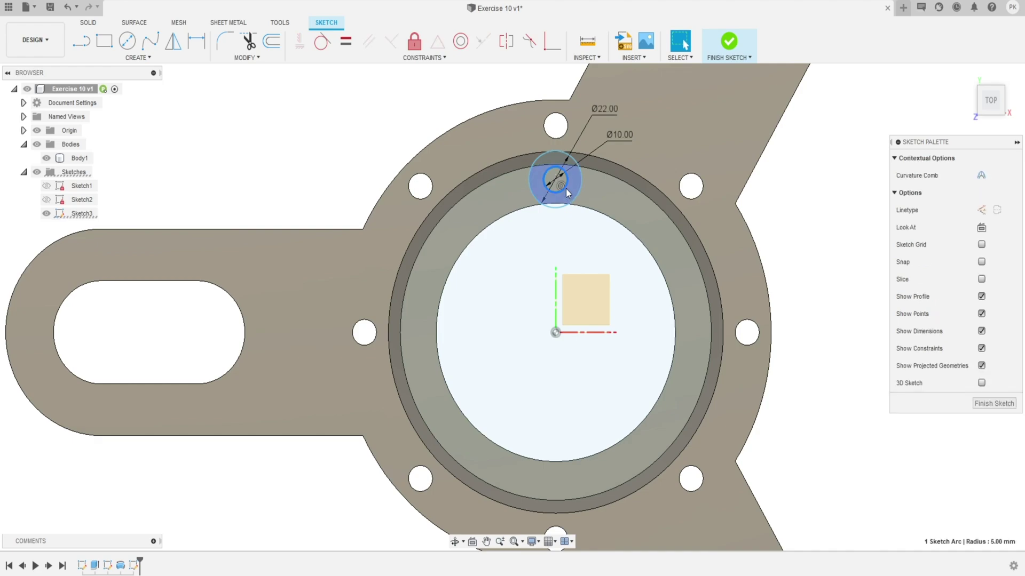
{"action": "scroll", "coordinate": [603, 187], "scroll_direction": "down", "scroll_amount": 2}
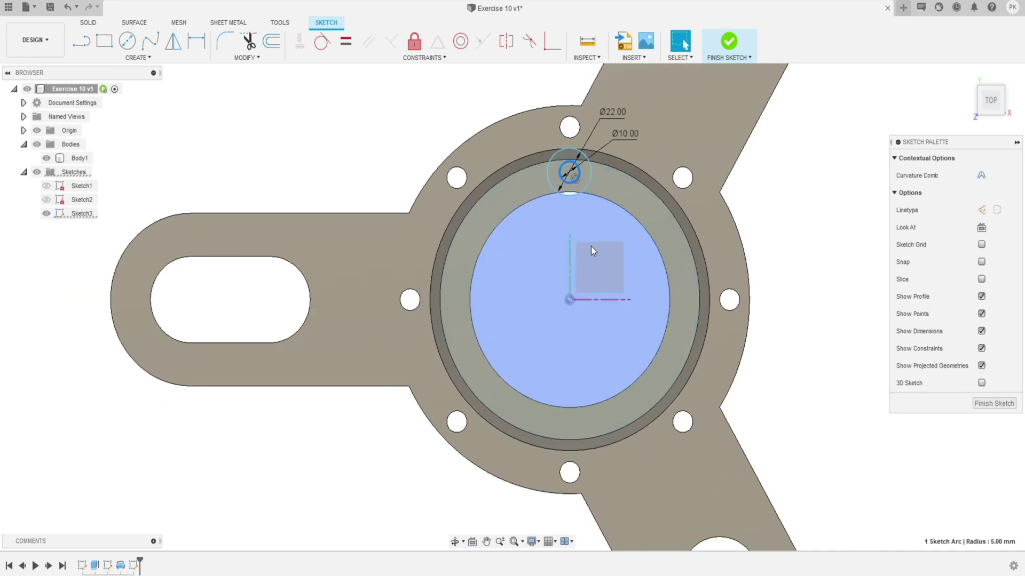
{"action": "left_click", "coordinate": [577, 211]}
{"action": "left_click", "coordinate": [569, 170]}
Move the circle pair clockwise around the ring and make the ring's inner arc construction
{"action": "left_click", "coordinate": [570, 175], "text": "shift"}
{"action": "left_click_drag", "start_coordinate": [570, 175], "coordinate": [668, 233]}
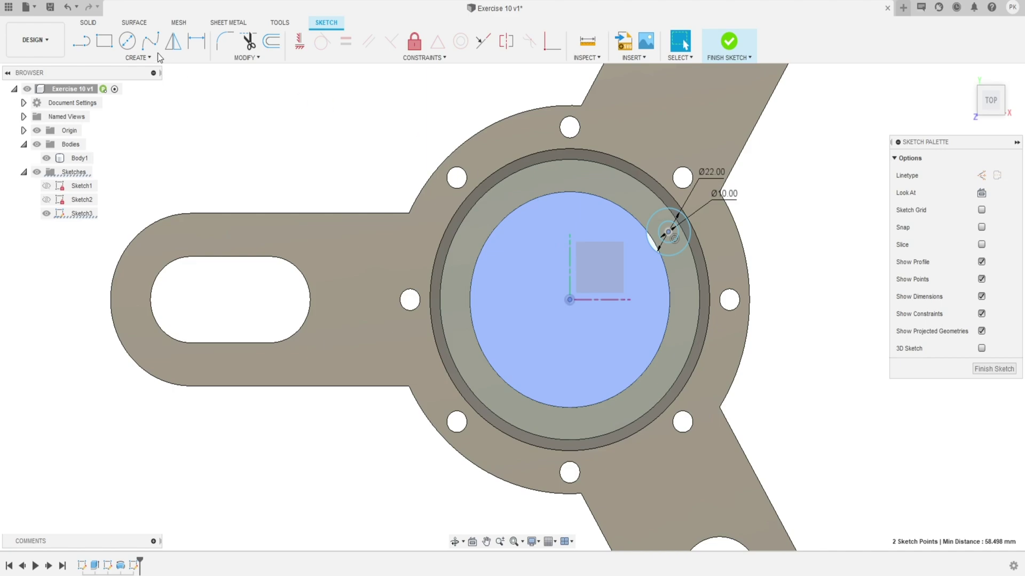
{"action": "left_click", "coordinate": [123, 46]}
{"action": "left_click", "coordinate": [570, 300]}
{"action": "key", "text": "Escape"}
{"action": "key", "text": "Escape"}
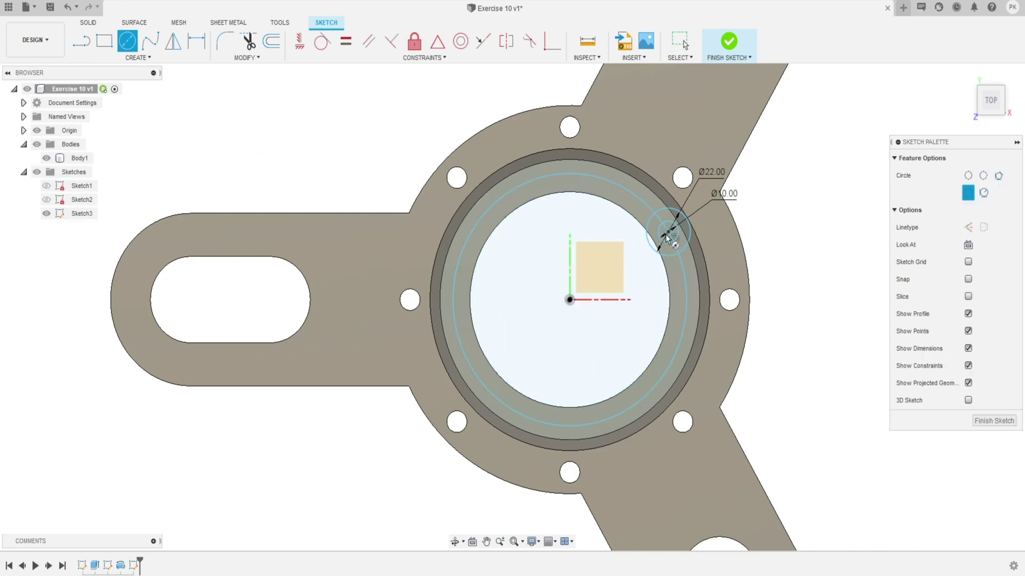
{"action": "left_click", "coordinate": [642, 200]}
{"action": "left_click", "coordinate": [982, 210]}
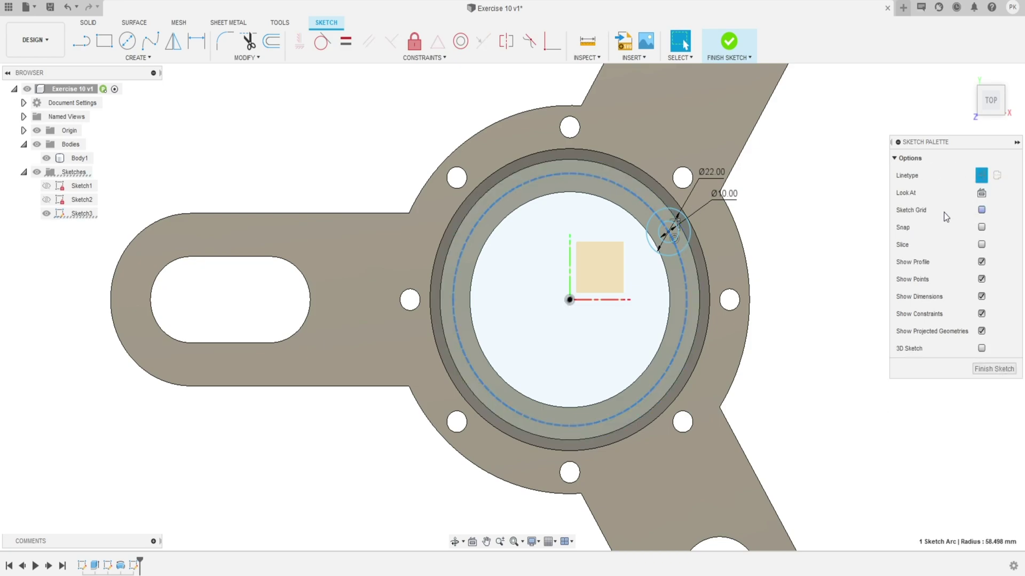
{"action": "scroll", "coordinate": [610, 218], "scroll_direction": "up", "scroll_amount": 2}
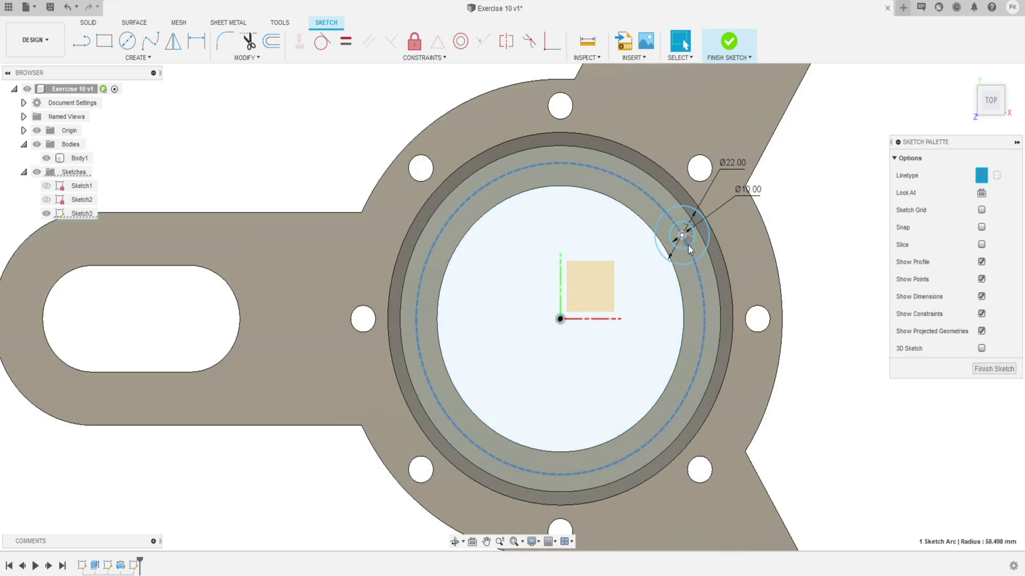
Circular-pattern the Ø10 and Ø22 circles four times around the sketch origin
{"action": "left_click", "coordinate": [685, 248]}
{"action": "left_click", "coordinate": [684, 267], "text": "shift"}
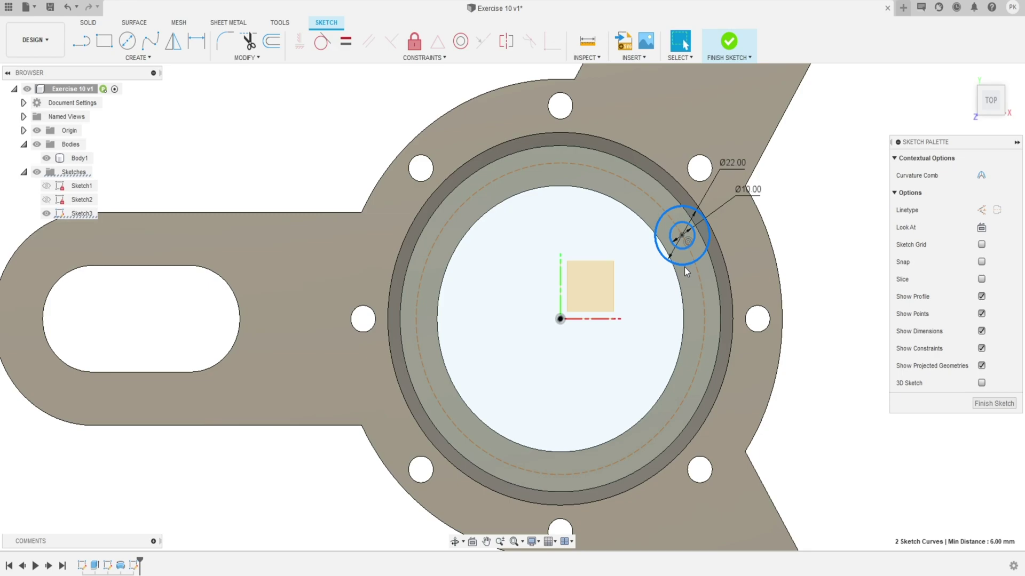
{"action": "left_click", "coordinate": [138, 57]}
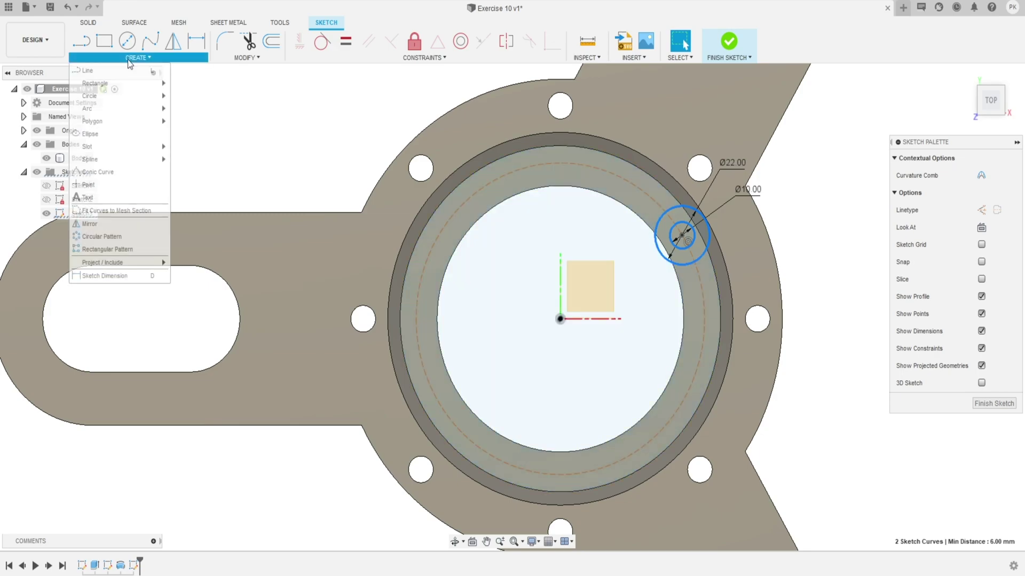
{"action": "left_click", "coordinate": [97, 238]}
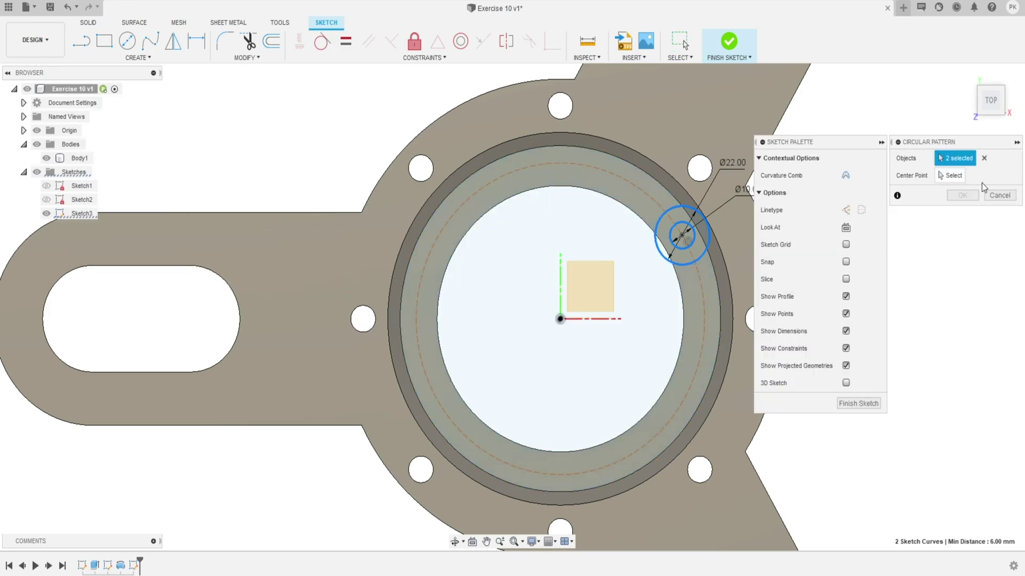
{"action": "left_click", "coordinate": [951, 176]}
{"action": "left_click", "coordinate": [559, 320]}
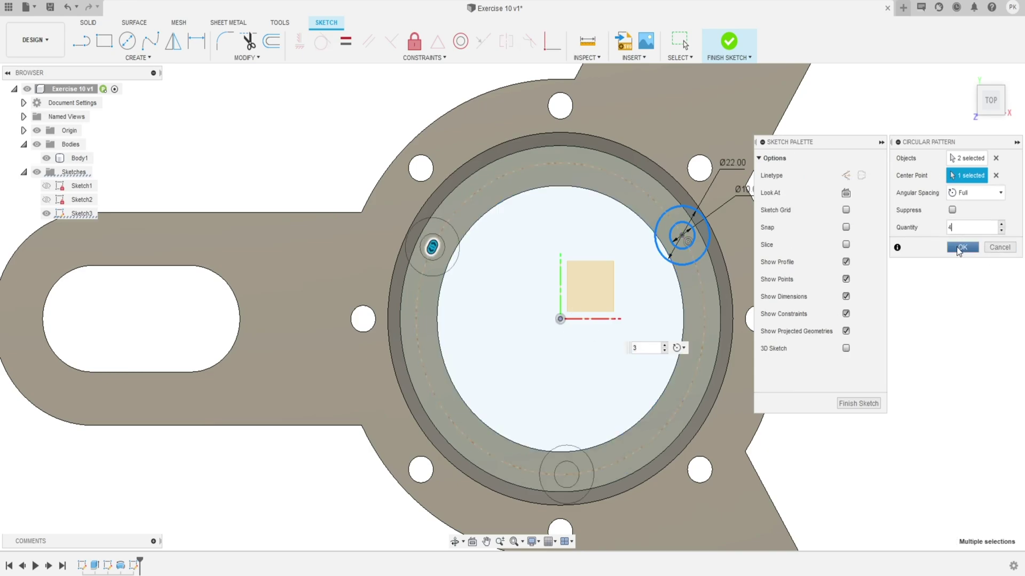
{"action": "type", "text": "4"}
{"action": "left_click", "coordinate": [960, 248]}
{"action": "scroll", "coordinate": [788, 253], "scroll_direction": "down", "scroll_amount": 1}
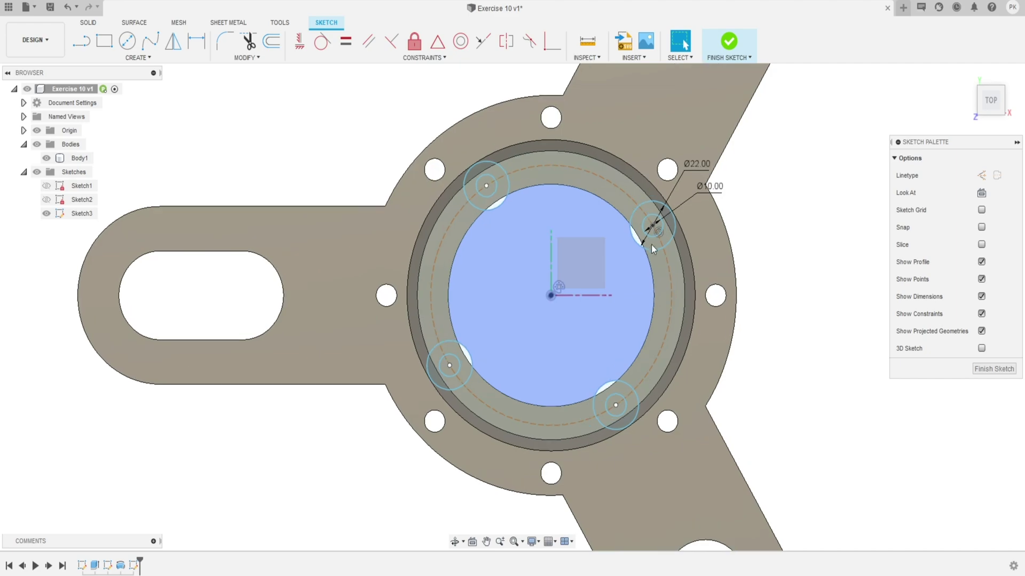
{"action": "left_click", "coordinate": [646, 212]}
{"action": "left_click_drag", "start_coordinate": [644, 212], "coordinate": [637, 204]}
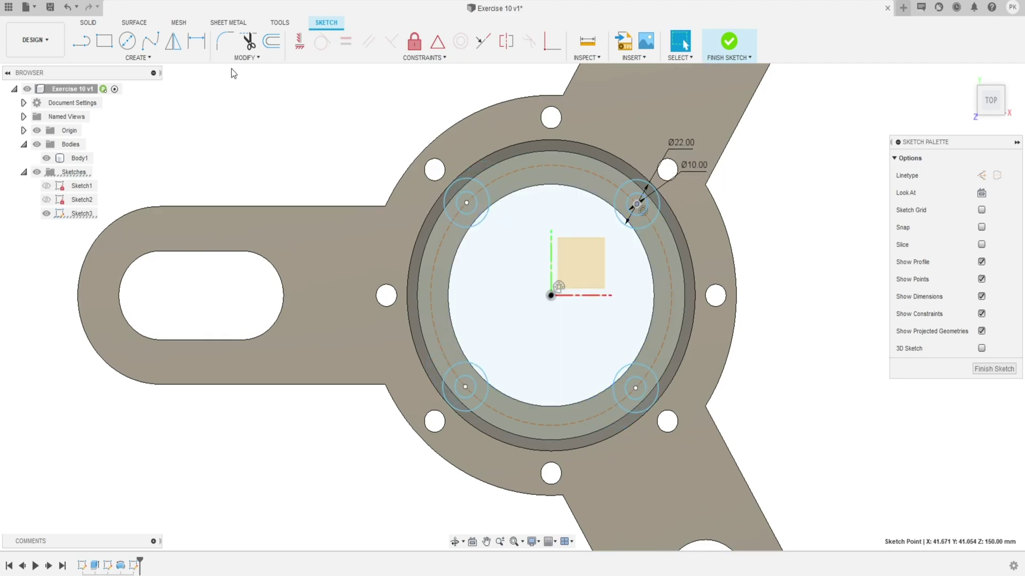
Dimension the two upper hole centres 87 mm apart horizontally
{"action": "left_click", "coordinate": [197, 40]}
{"action": "left_click", "coordinate": [465, 203]}
{"action": "left_click", "coordinate": [636, 204]}
{"action": "left_click", "coordinate": [550, 84]}
{"action": "type", "text": "87"}
{"action": "key", "text": "Return"}
{"action": "key", "text": "Escape"}
Make the diagonal line construction and add a horizontal construction line from the centre
{"action": "left_click", "coordinate": [519, 266]}
{"action": "left_click", "coordinate": [981, 176]}
{"action": "key", "text": "l"}
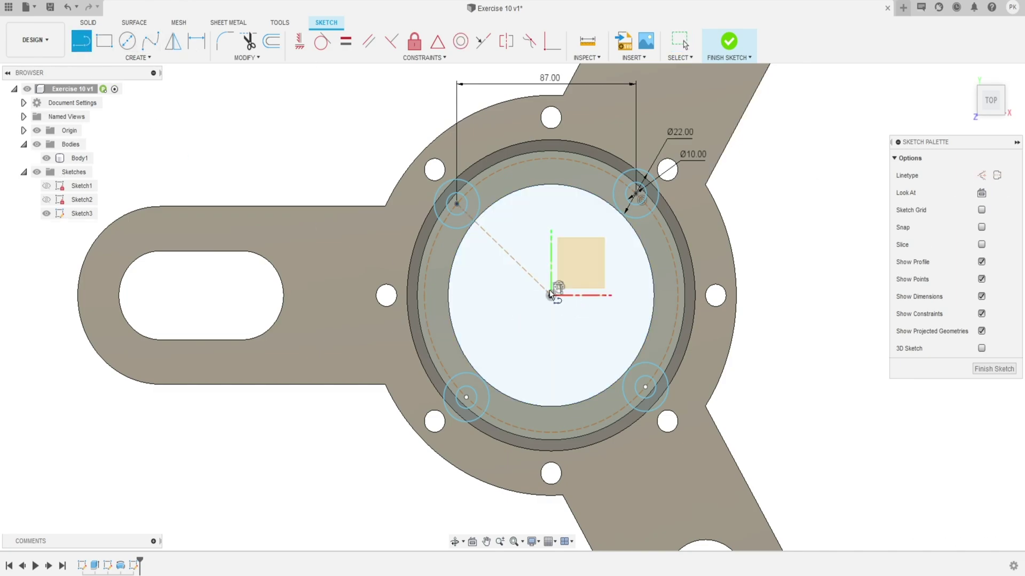
{"action": "left_click", "coordinate": [551, 295]}
{"action": "left_click", "coordinate": [425, 296]}
{"action": "key", "text": "Escape"}
{"action": "left_click", "coordinate": [471, 295]}
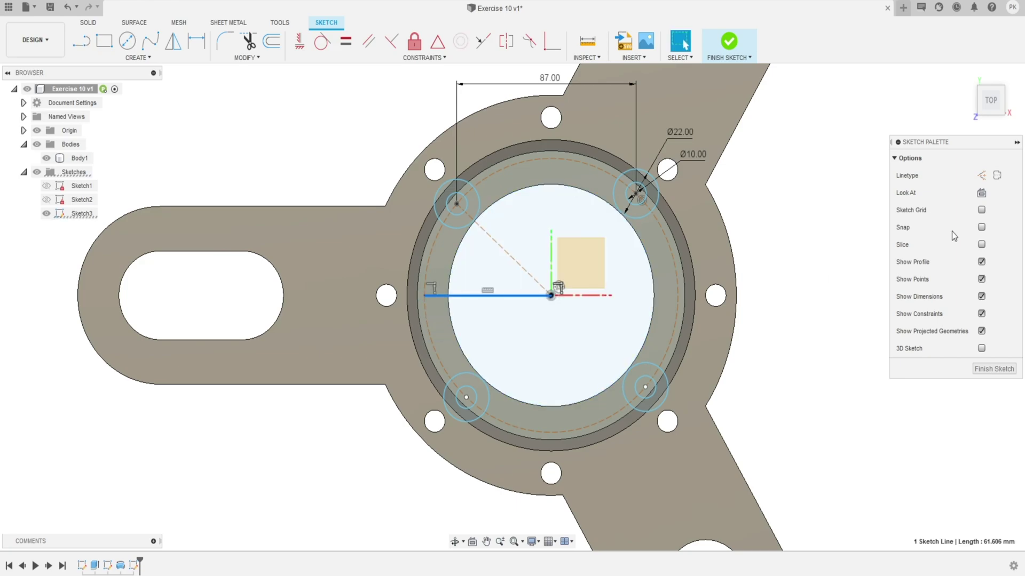
{"action": "left_click", "coordinate": [981, 176]}
{"action": "left_click", "coordinate": [855, 224]}
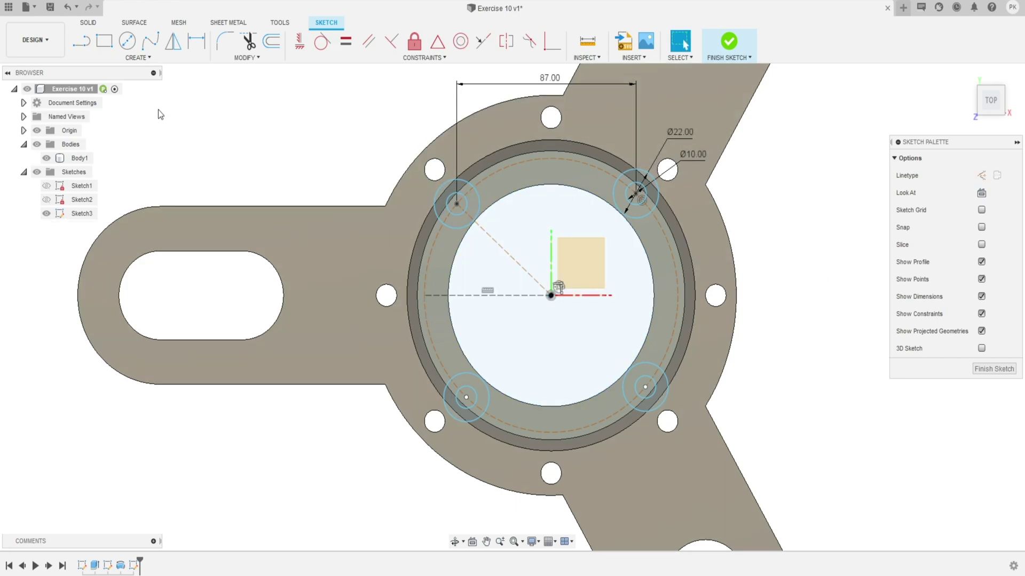
Set a 45° angle between the horizontal and diagonal construction lines and finish the sketch
{"action": "left_click", "coordinate": [196, 41]}
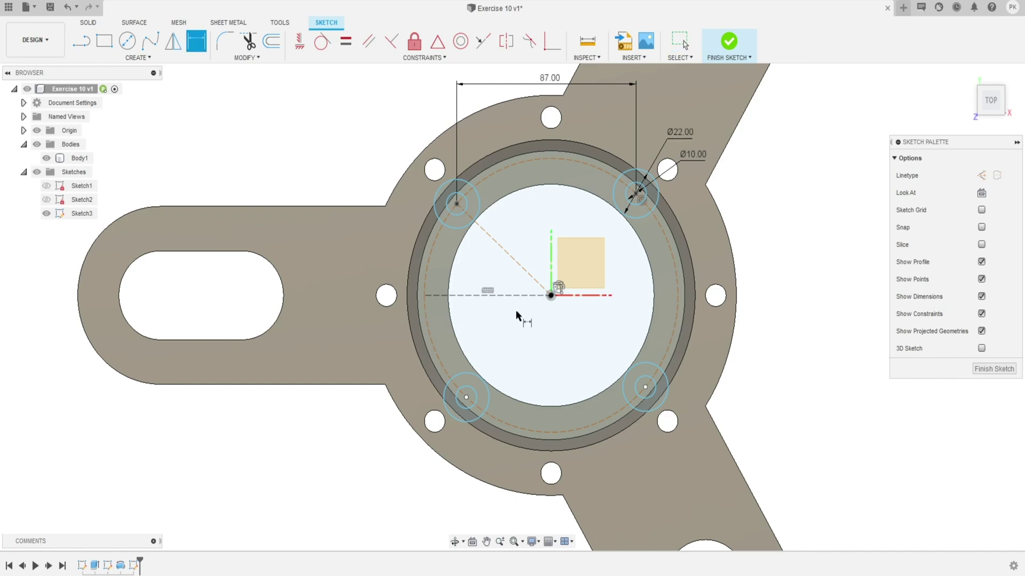
{"action": "left_click", "coordinate": [530, 296]}
{"action": "left_click", "coordinate": [530, 277]}
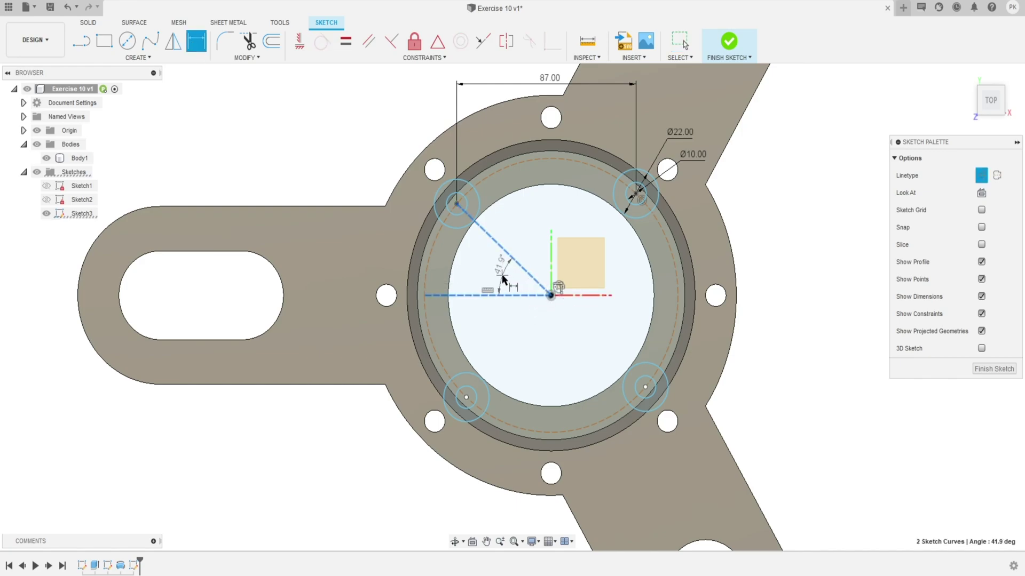
{"action": "left_click", "coordinate": [503, 276]}
{"action": "type", "text": "45"}
{"action": "key", "text": "Return"}
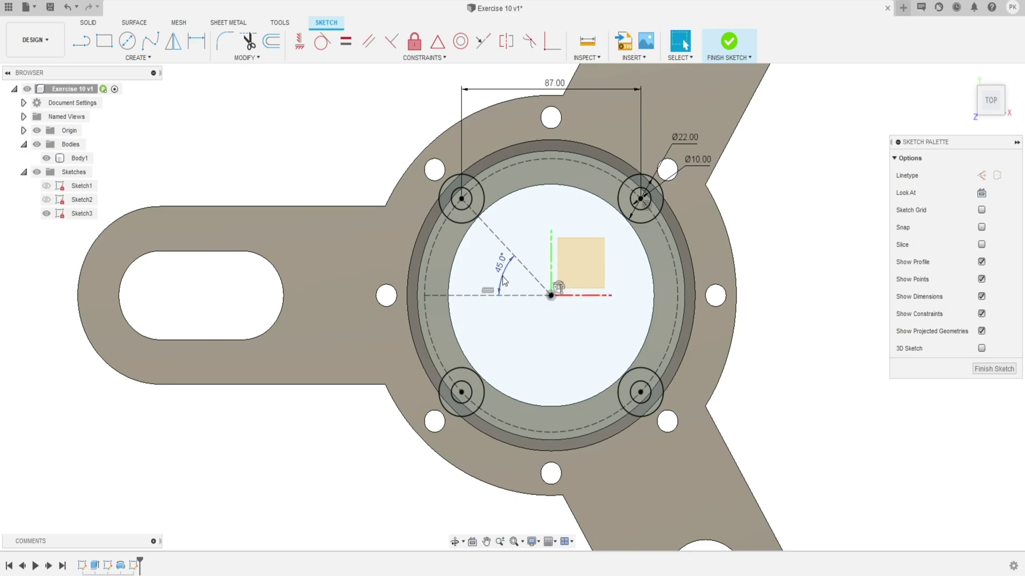
{"action": "left_click", "coordinate": [553, 210]}
{"action": "key", "text": "Escape"}
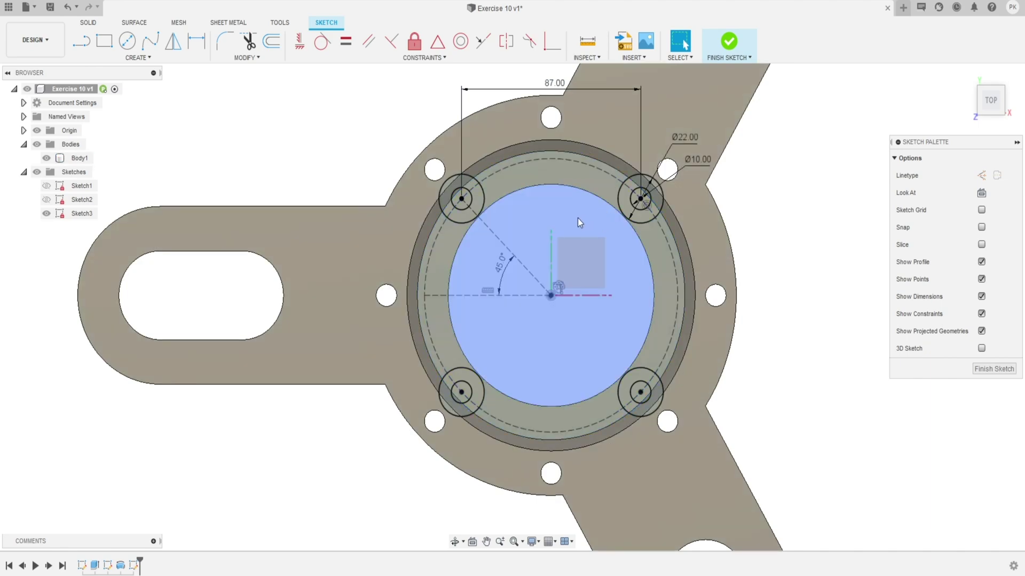
{"action": "left_click", "coordinate": [587, 176]}
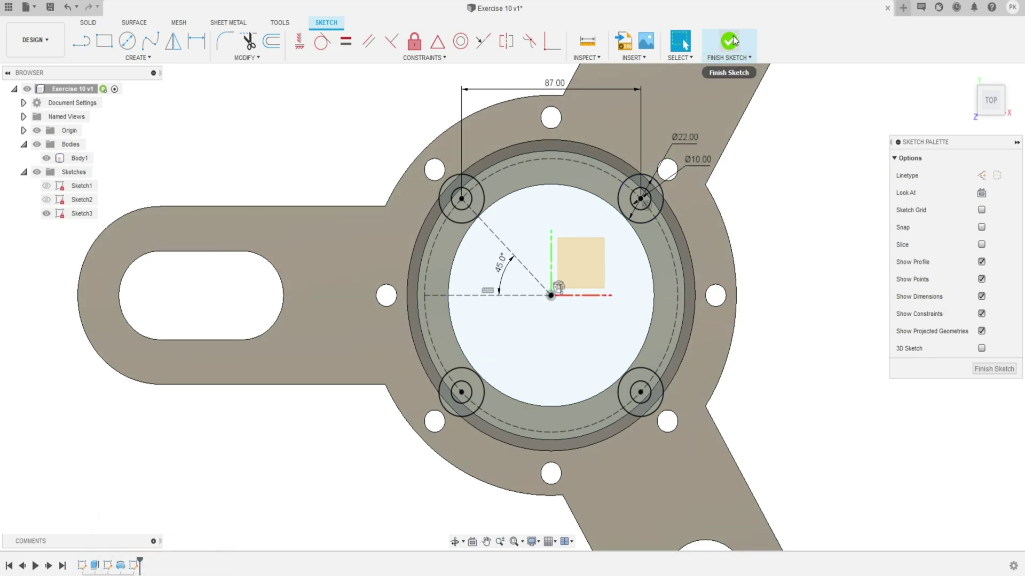
{"action": "left_click", "coordinate": [730, 40]}
Extrude the four Ø22 boss ring profiles -20 mm and join them to Body1
{"action": "scroll", "coordinate": [657, 199], "scroll_direction": "down", "scroll_amount": 2}
{"action": "middle_click_drag", "start_coordinate": [613, 275], "coordinate": [603, 251], "text": "shift"}
{"action": "scroll", "coordinate": [564, 331], "scroll_direction": "up", "scroll_amount": 3}
{"action": "left_click", "coordinate": [127, 41]}
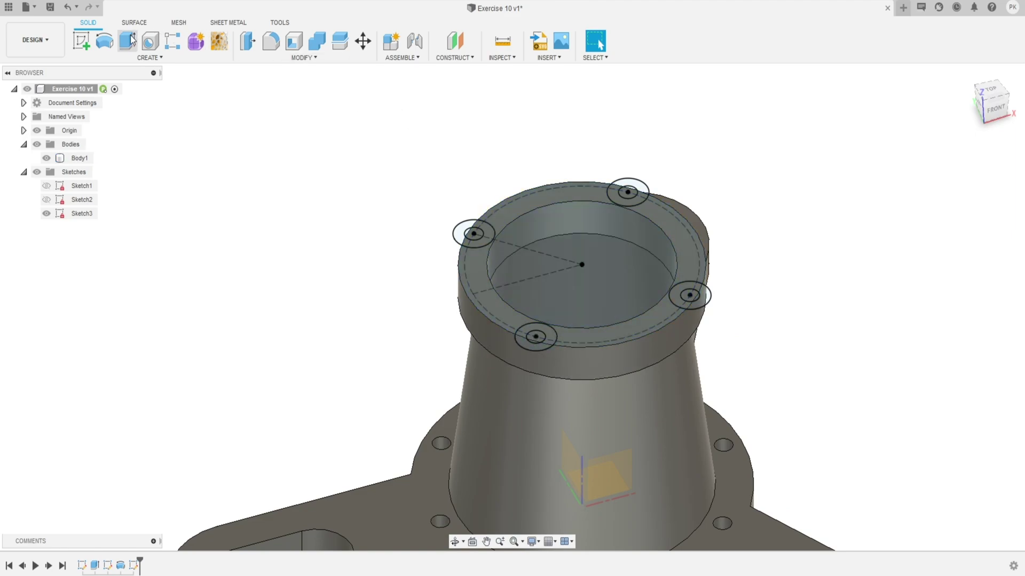
{"action": "left_click", "coordinate": [462, 235]}
{"action": "left_click", "coordinate": [634, 193]}
{"action": "left_click", "coordinate": [701, 300]}
{"action": "left_click", "coordinate": [526, 345]}
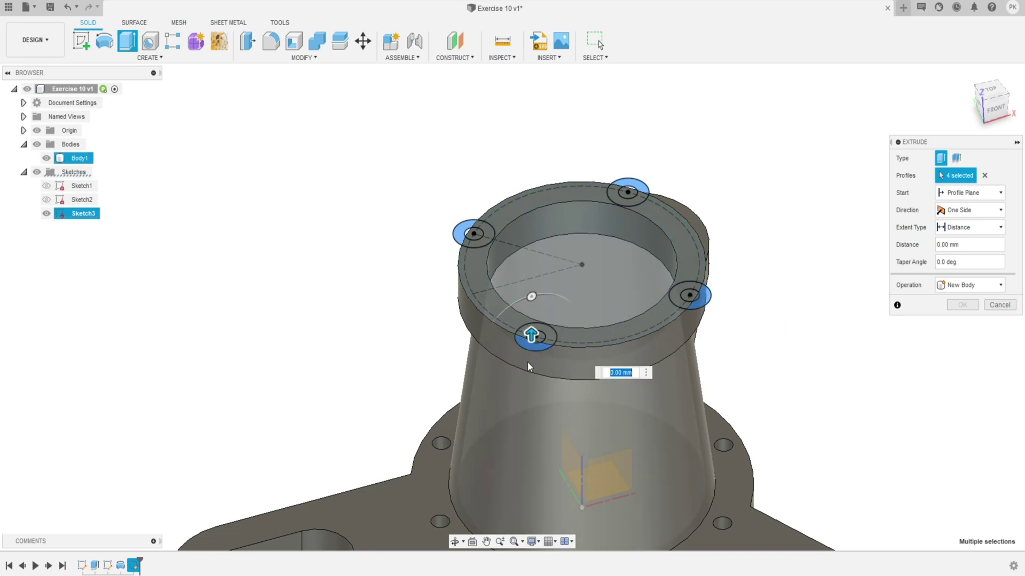
{"action": "middle_click_drag", "start_coordinate": [636, 342], "coordinate": [569, 374], "text": "shift"}
{"action": "type", "text": "-20"}
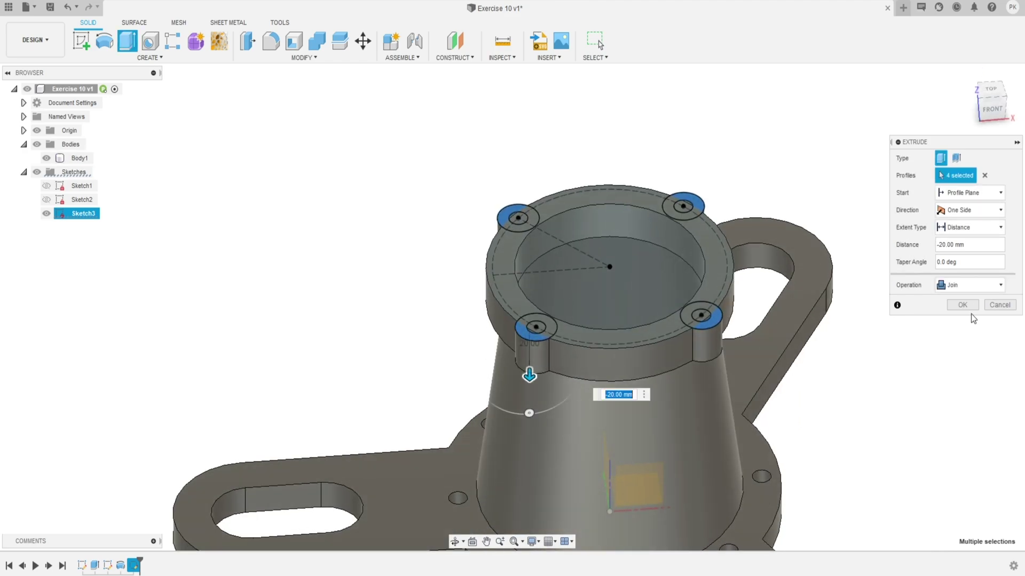
{"action": "left_click", "coordinate": [962, 305]}
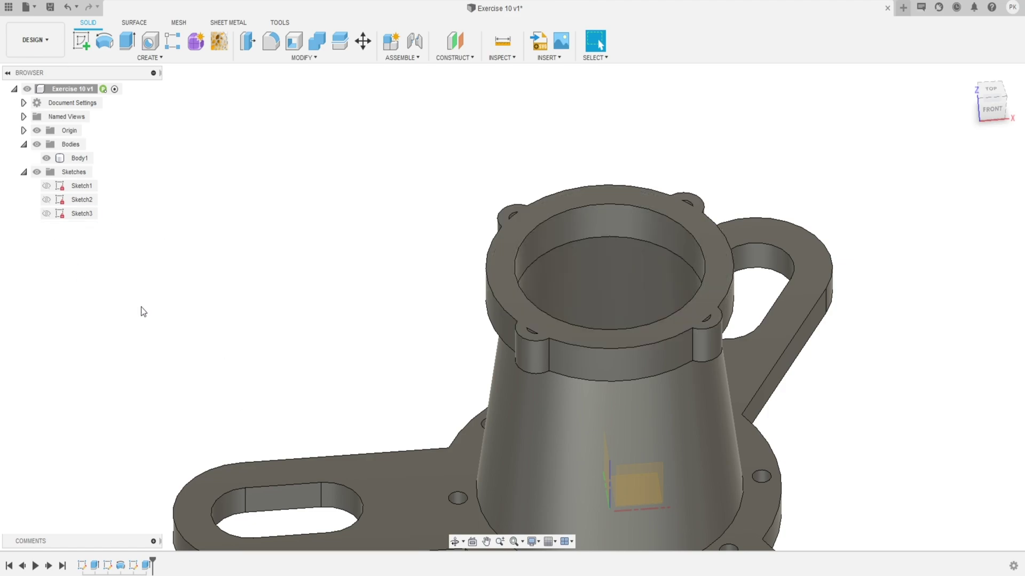
Show Sketch3 and extrude-cut the four Ø10 hole profiles 28.749 mm down through the bosses
{"action": "left_click", "coordinate": [46, 214]}
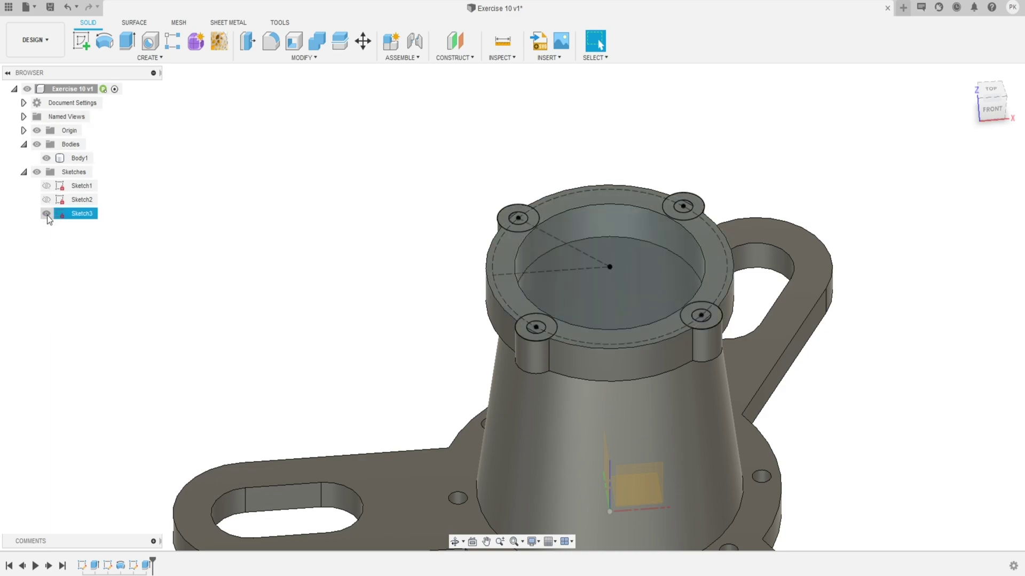
{"action": "left_click", "coordinate": [129, 42]}
{"action": "scroll", "coordinate": [529, 223], "scroll_direction": "up", "scroll_amount": 3}
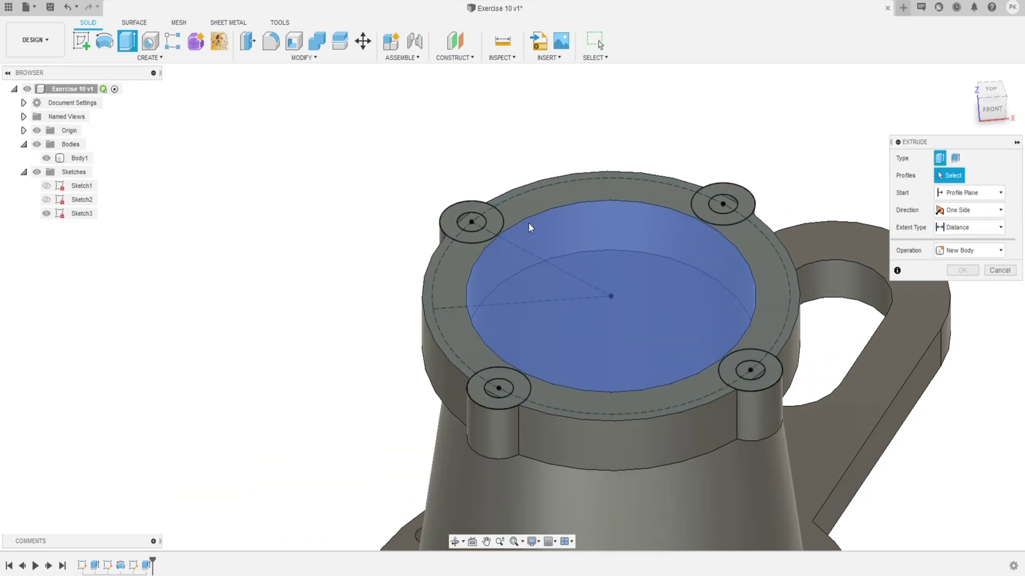
{"action": "left_click", "coordinate": [471, 224]}
{"action": "left_click", "coordinate": [723, 206]}
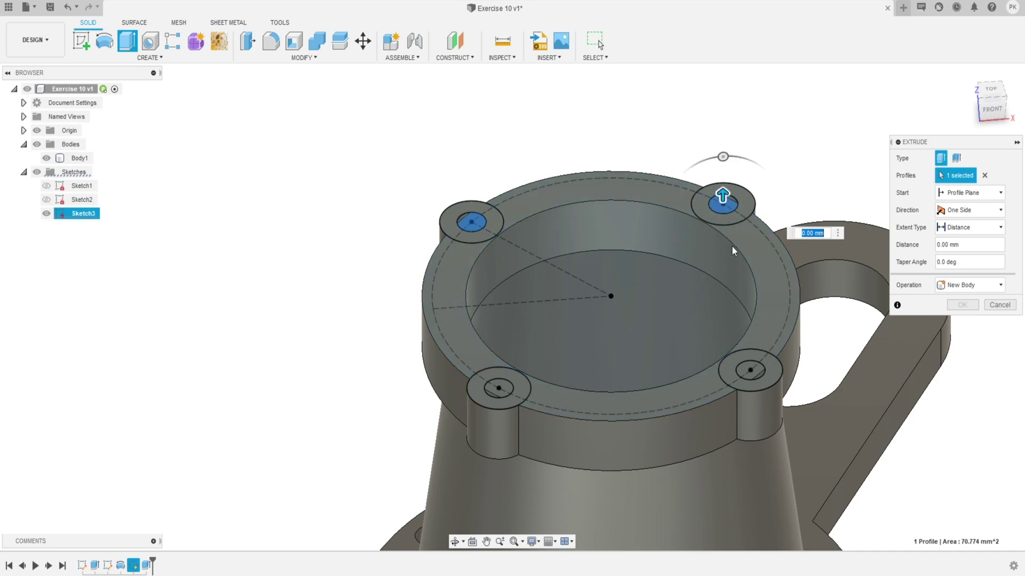
{"action": "left_click", "coordinate": [748, 369]}
{"action": "left_click", "coordinate": [506, 387]}
{"action": "scroll", "coordinate": [561, 261], "scroll_direction": "down", "scroll_amount": 3}
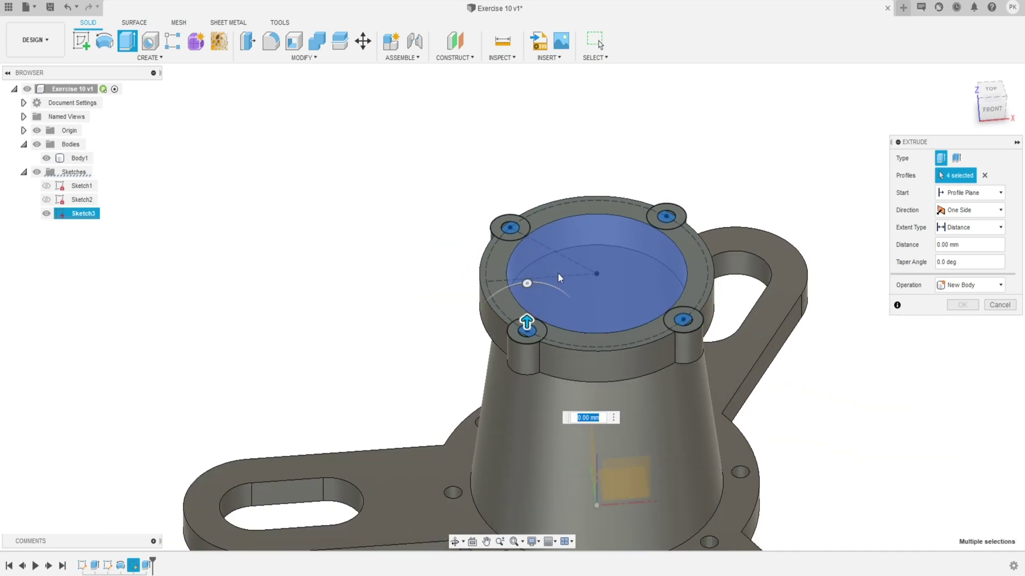
{"action": "left_click_drag", "start_coordinate": [527, 322], "coordinate": [528, 384]}
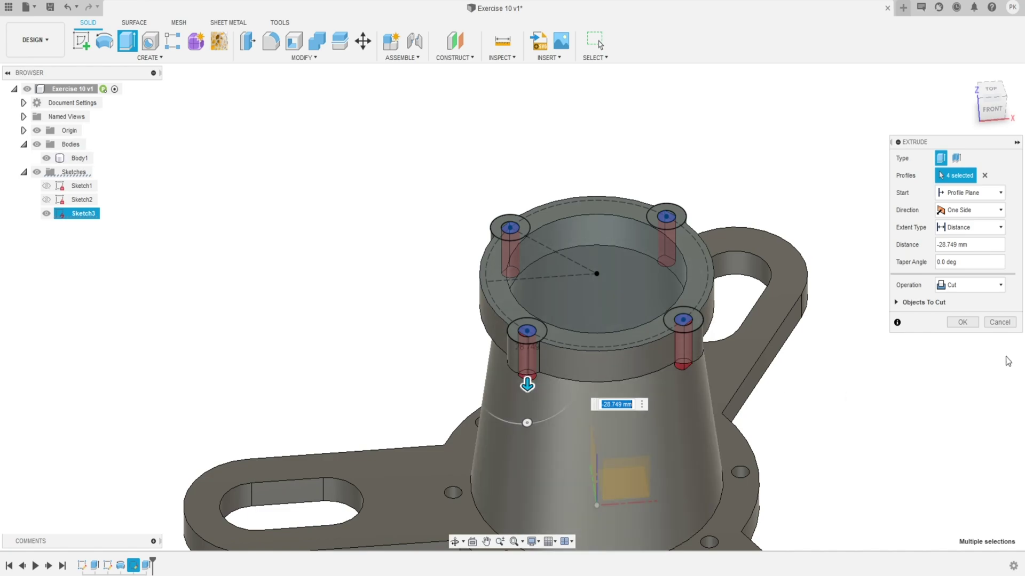
{"action": "left_click", "coordinate": [962, 322]}
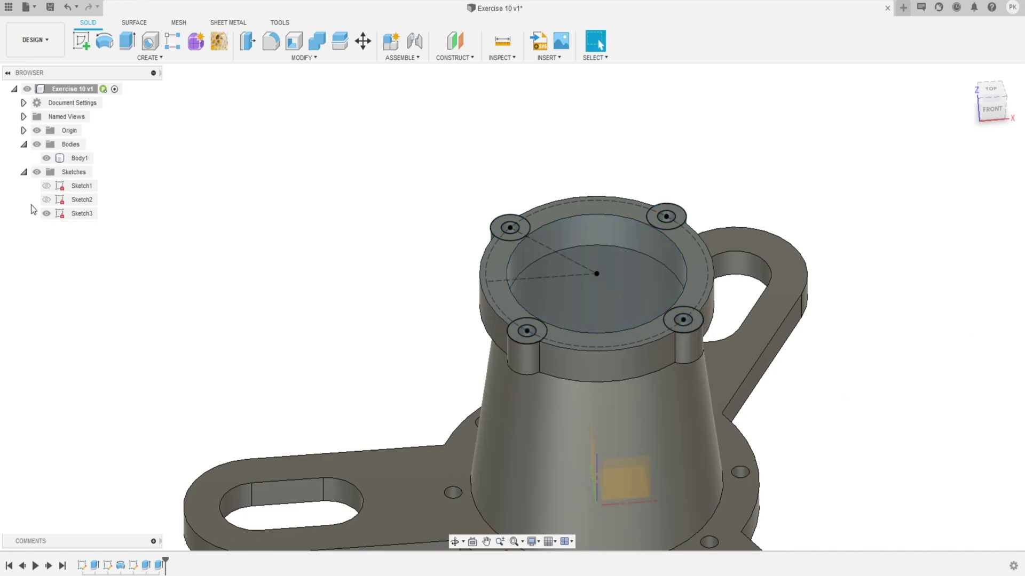
Hide Sketch3 and orbit around the finished funnel, holed lugs and three-armed slotted flange
{"action": "left_click", "coordinate": [47, 214]}
{"action": "mouse_move", "coordinate": [480, 155]}
{"action": "middle_mouse_down", "text": "shift"}
{"action": "mouse_move", "coordinate": [466, 258]}
{"action": "mouse_move", "coordinate": [464, 217]}
{"action": "middle_mouse_up", "text": "shift"}
{"action": "left_click", "coordinate": [578, 334]}
{"action": "middle_click_drag", "start_coordinate": [578, 334], "coordinate": [466, 429], "text": "shift"}
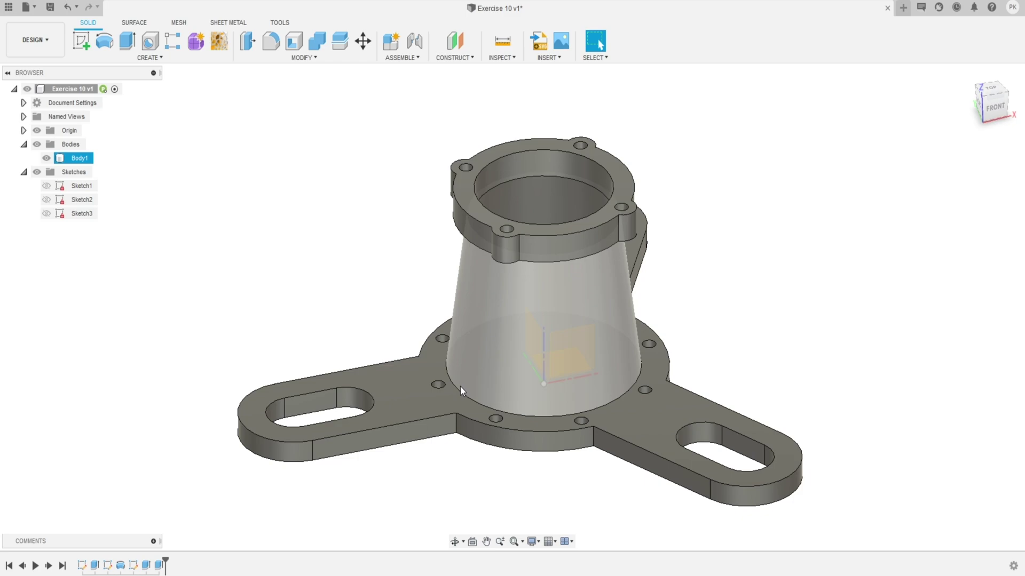
{"action": "left_click", "coordinate": [401, 198]}
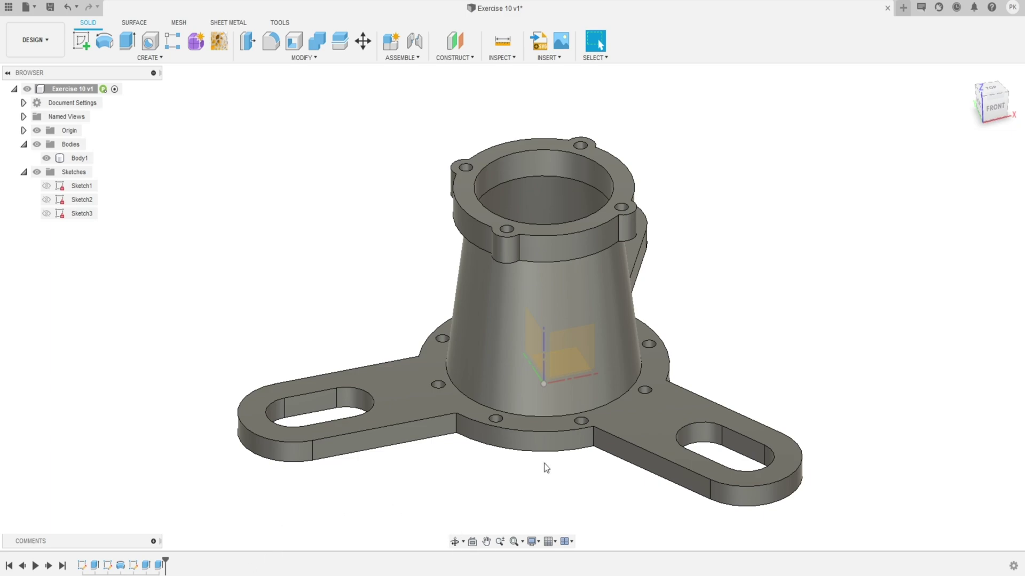
{"action": "middle_click_drag", "start_coordinate": [543, 459], "coordinate": [534, 459], "text": "shift"}
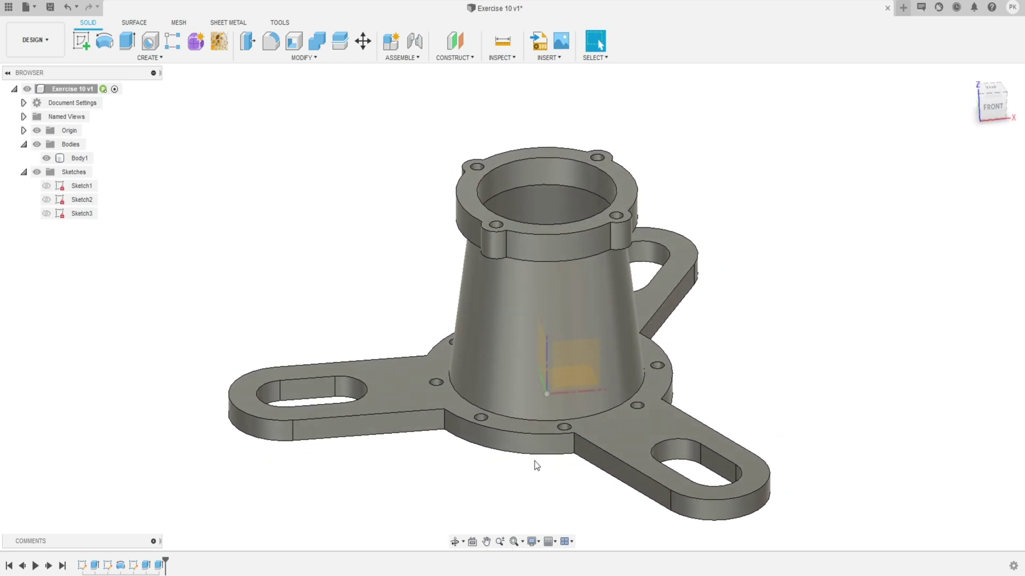